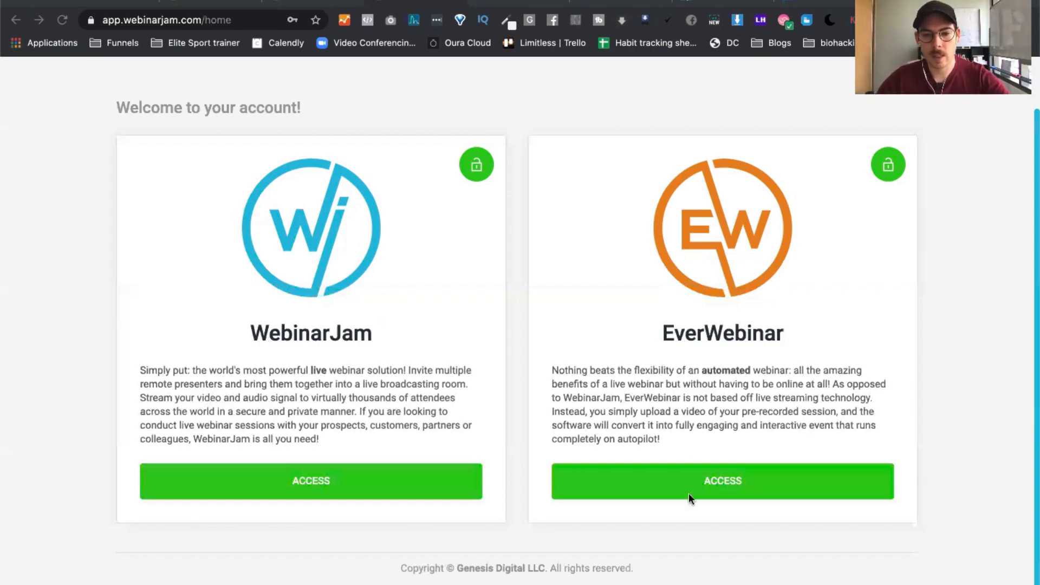
# Step: Open EverWebinar, set the new webinar's source video to an external video file, and check the allowed video formats
pyautogui.click(719, 485)
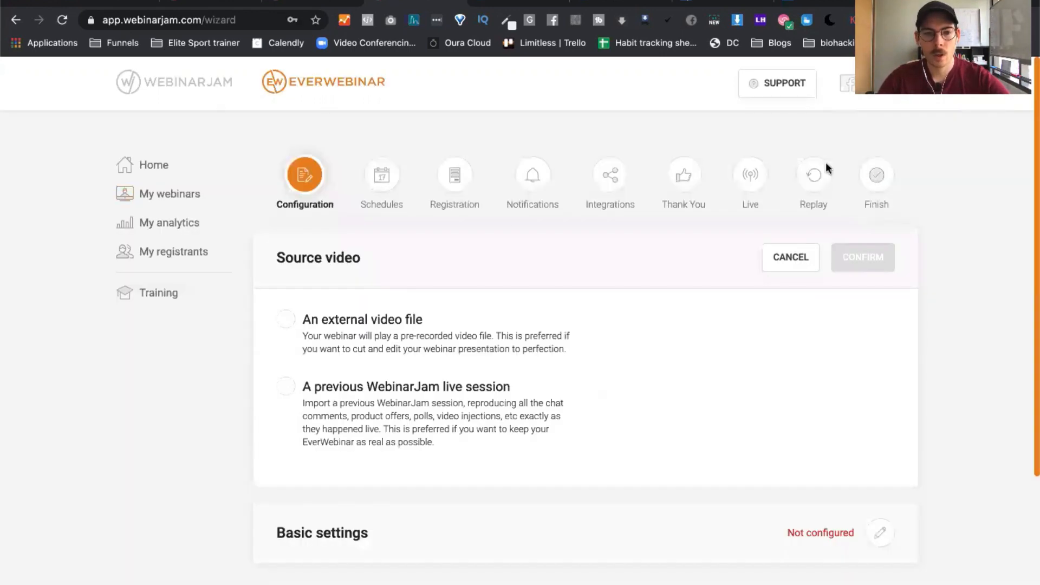
pyautogui.scroll(-1, 226, 404)
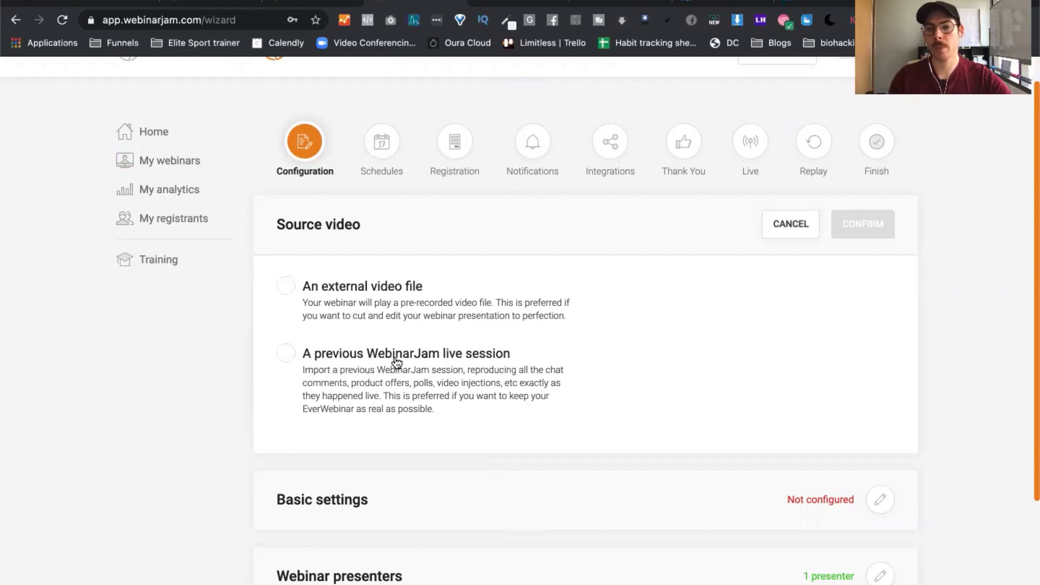
pyautogui.click(284, 295)
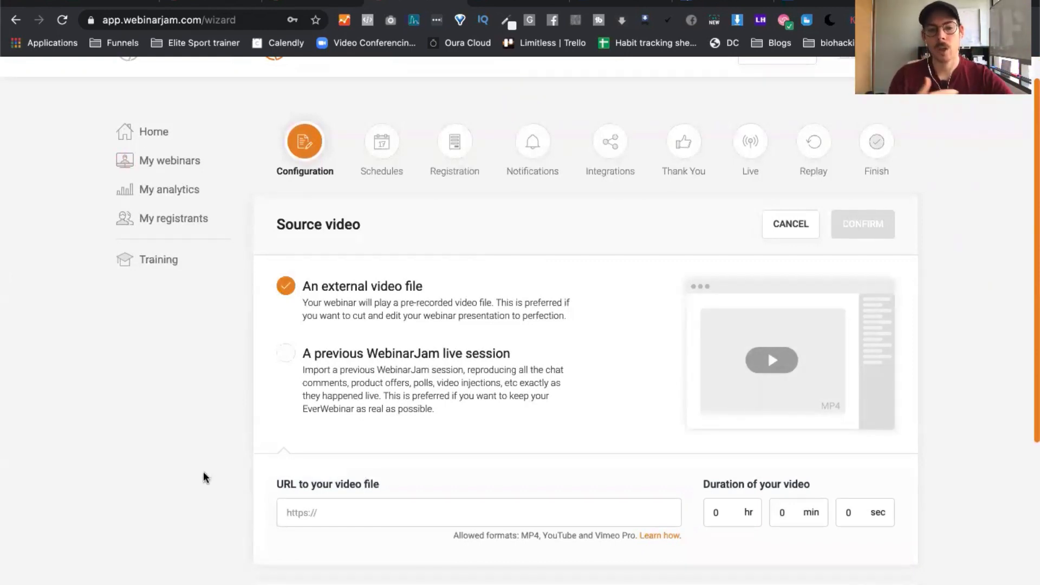
pyautogui.scroll(-2, 204, 477)
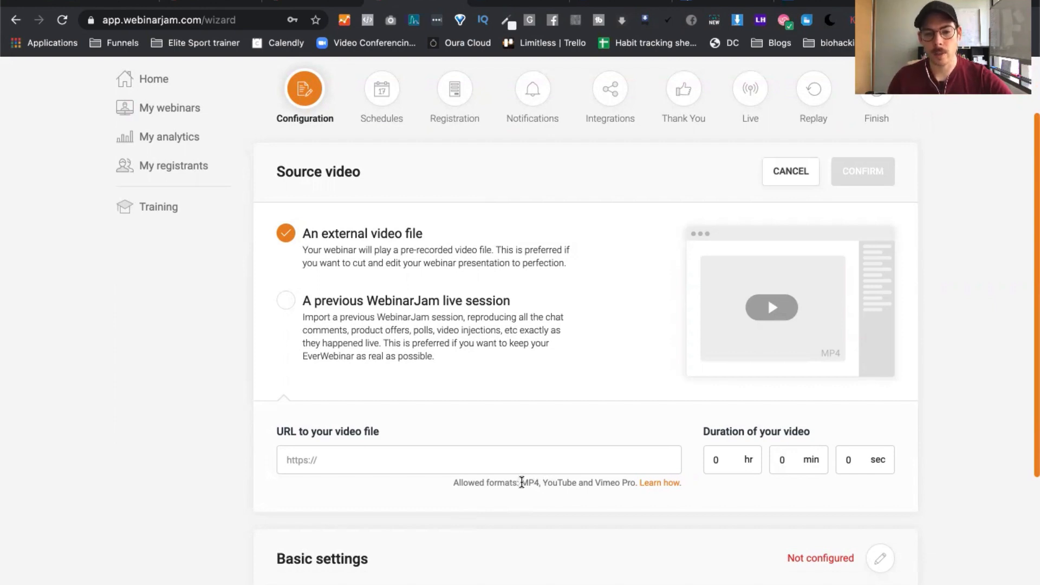
pyautogui.moveTo(521, 481); pyautogui.dragTo(637, 482)
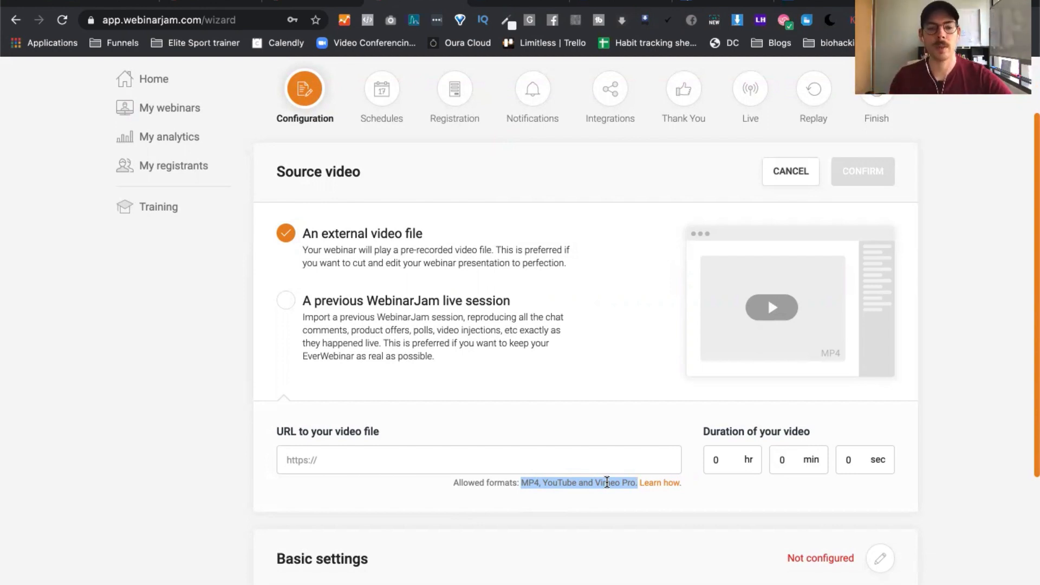
pyautogui.click(188, 382)
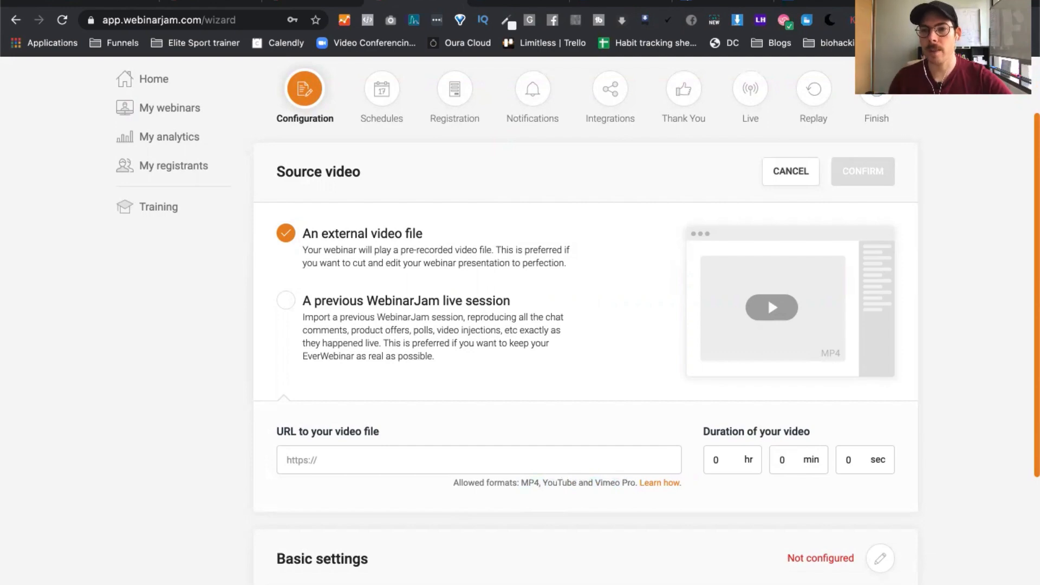
# Step: Switch to Vimeo, open the zoom_0 (2) video, and copy its Haute définition 1080 (mp4, 1680x1050) file link from the distribution settings
pyautogui.hotkey('ctrl', 'Tab')
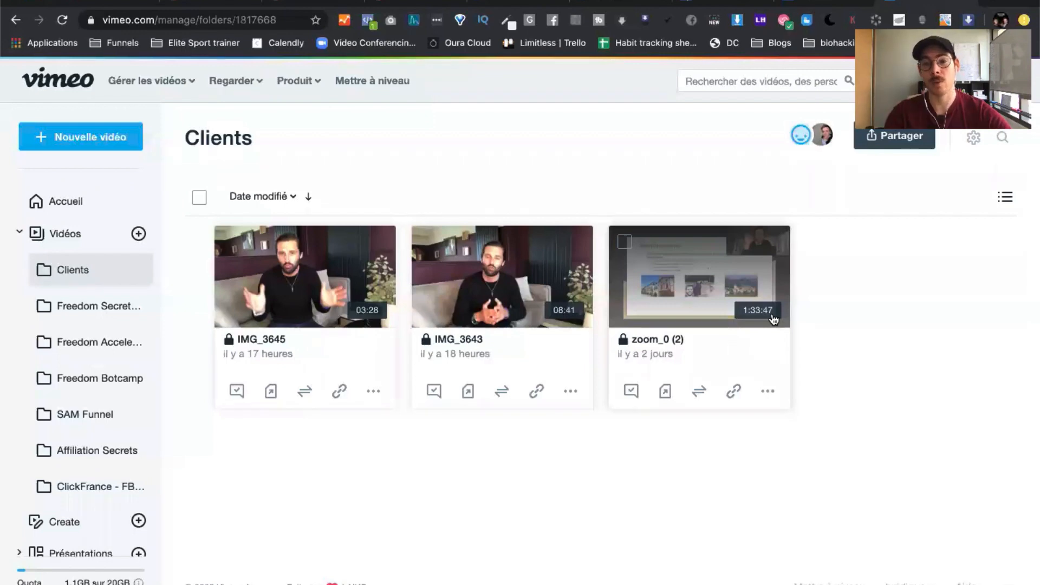
pyautogui.click(672, 281)
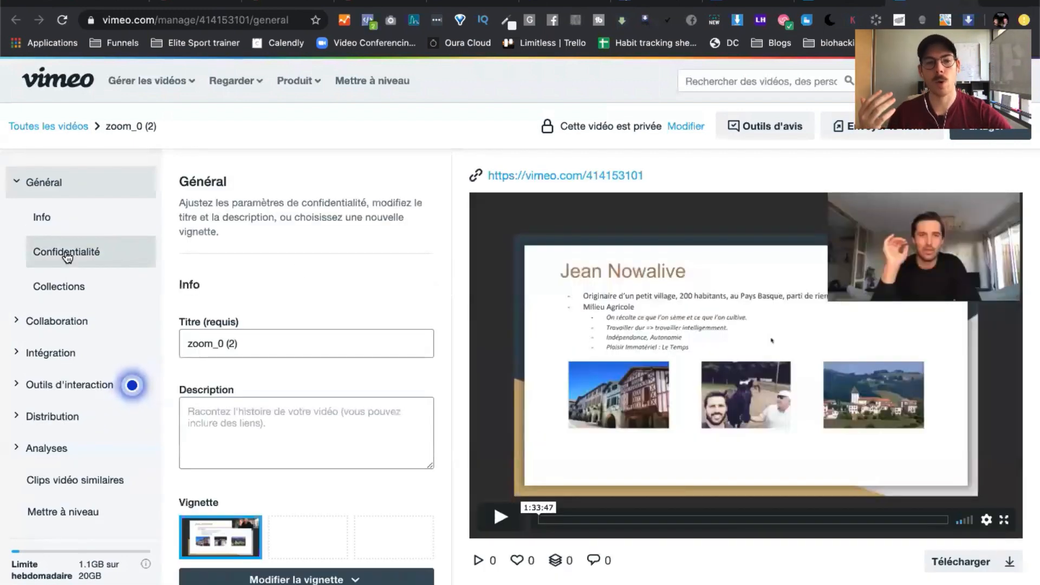
pyautogui.click(70, 360)
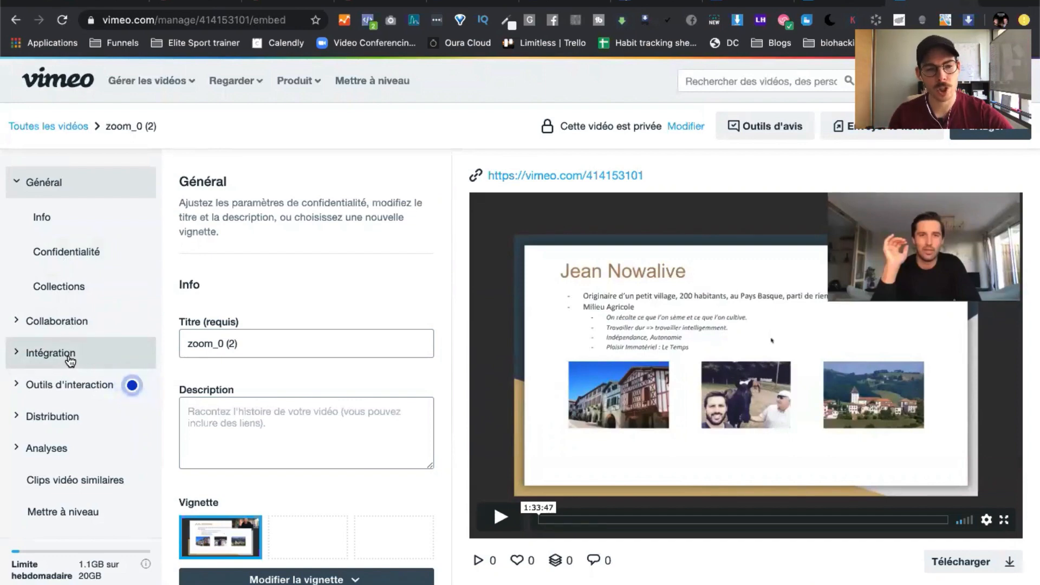
pyautogui.scroll(-5, 303, 431)
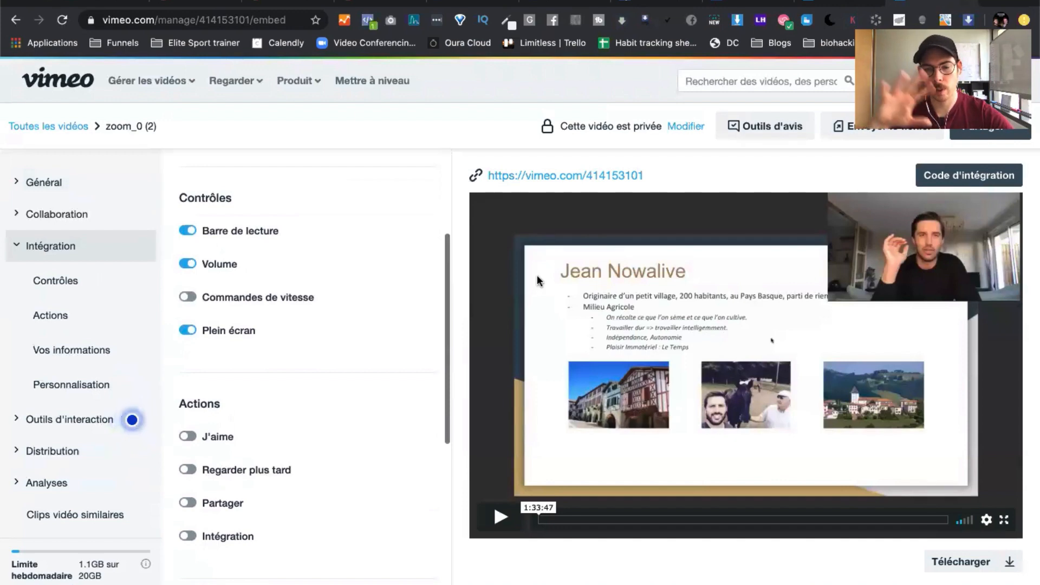
pyautogui.scroll(-3, 306, 434)
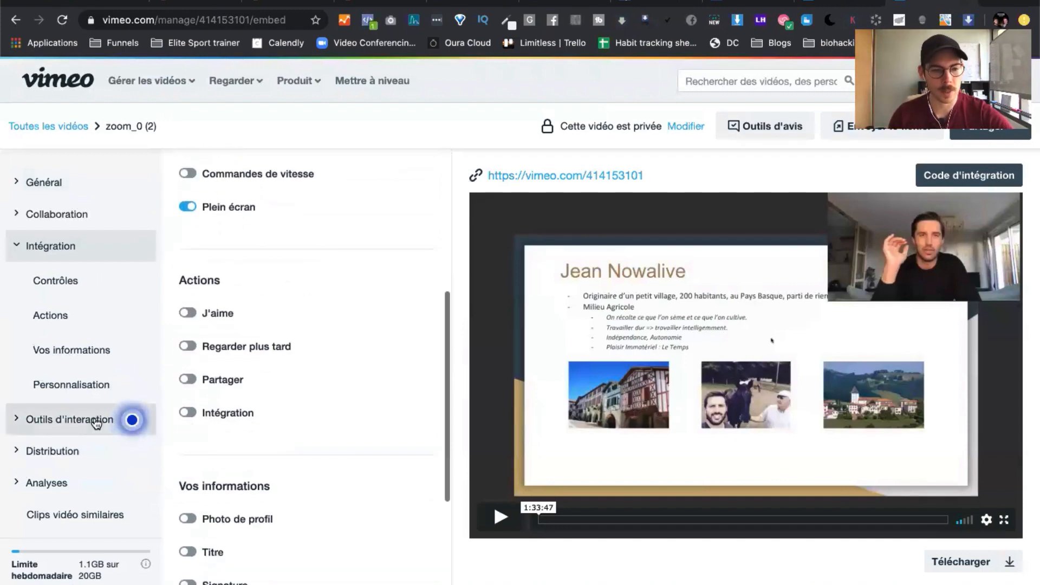
pyautogui.scroll(-2, 97, 425)
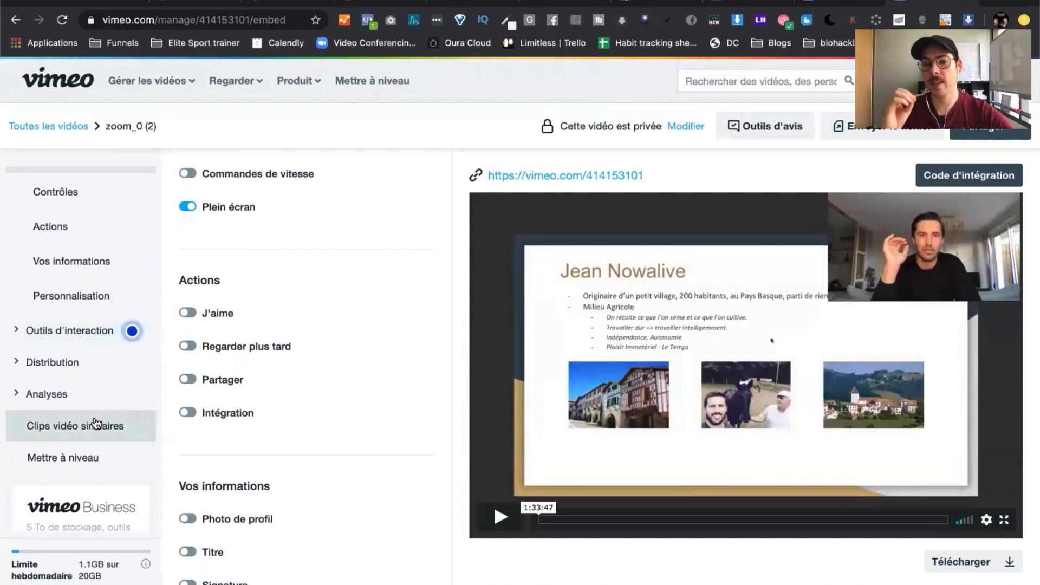
pyautogui.click(47, 372)
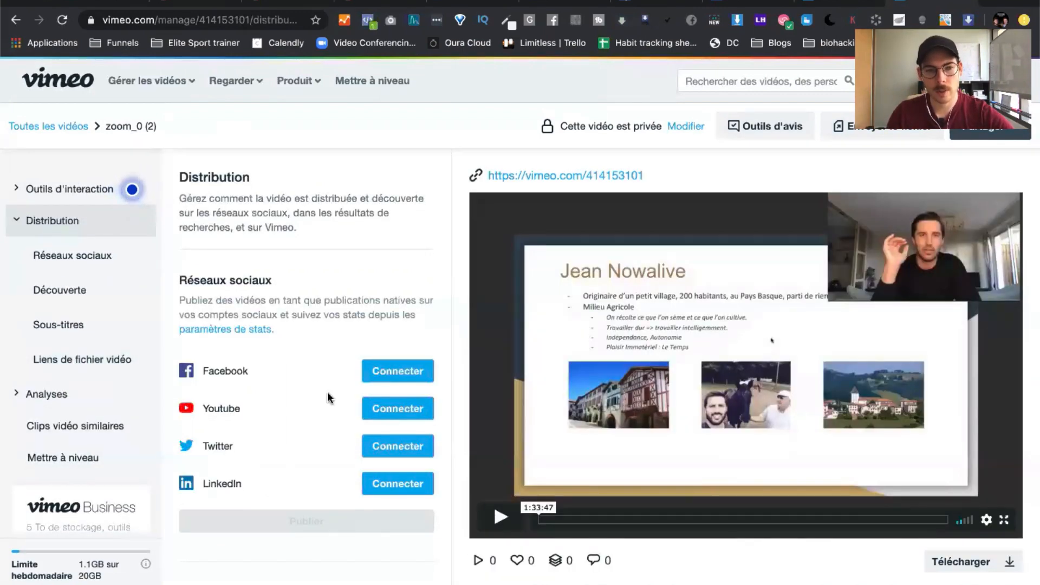
pyautogui.scroll(-10, 327, 392)
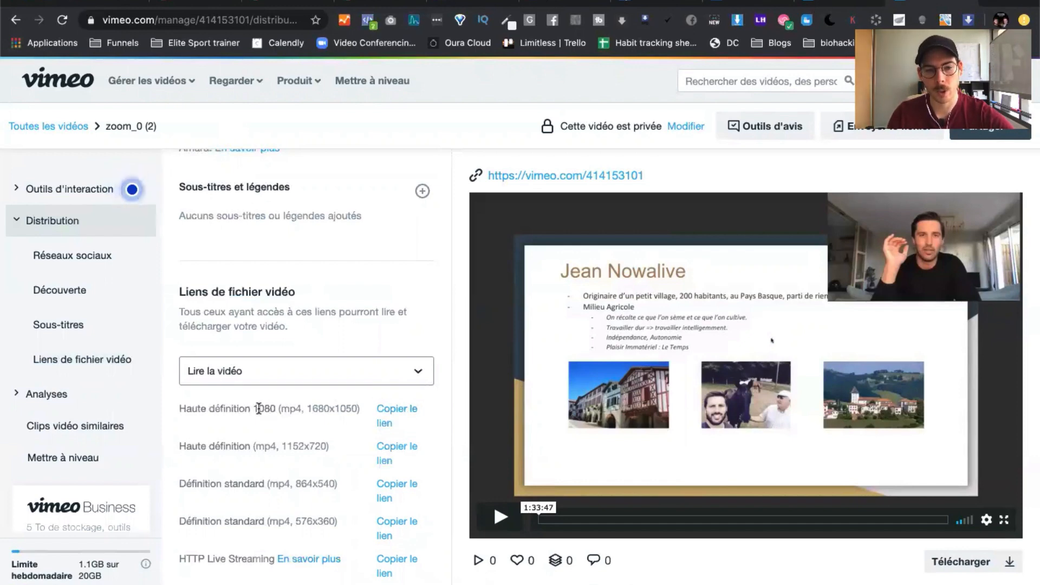
pyautogui.click(403, 410)
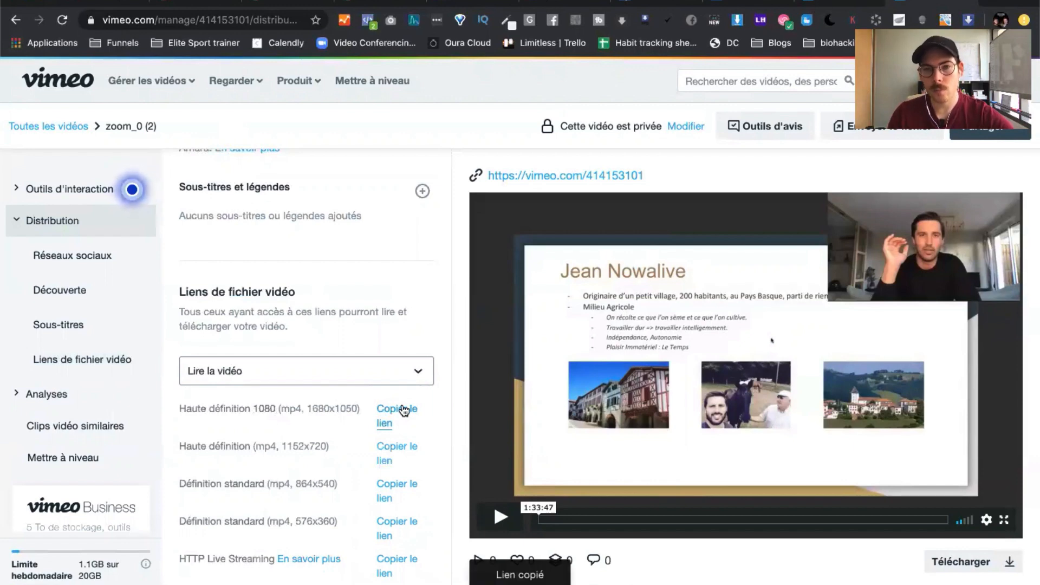
# Step: Return to the EverWebinar wizard and paste the copied Vimeo mp4 link as the URL of the video file
pyautogui.click(193, 6)
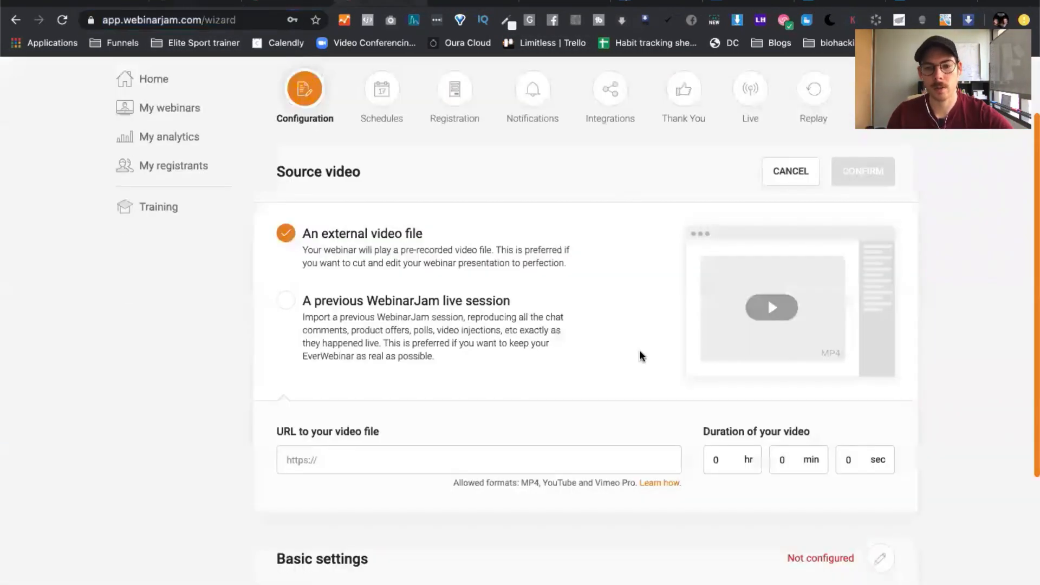
pyautogui.click(481, 446)
pyautogui.hotkey('ctrl', 'v')
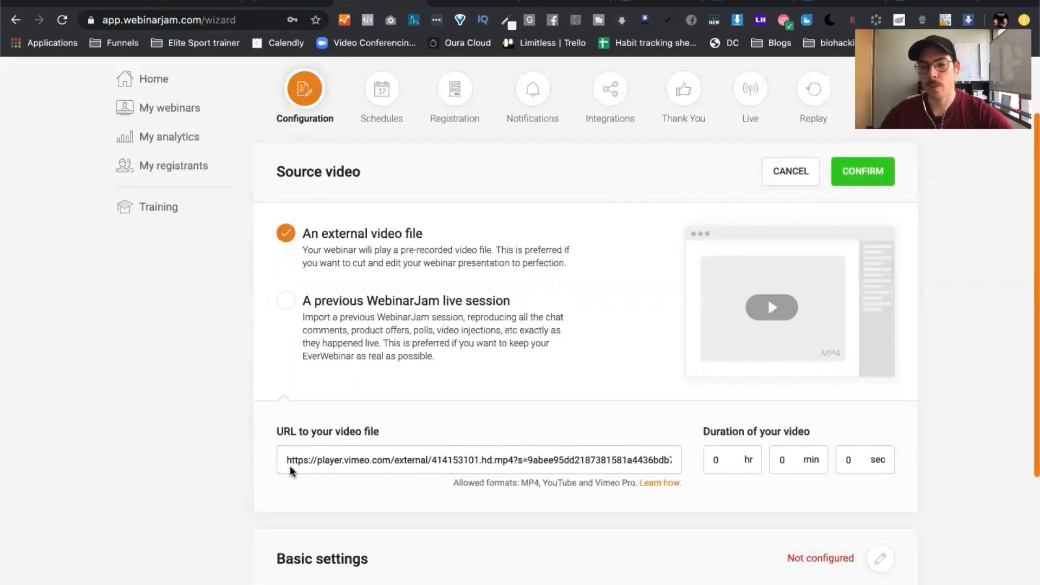
# Step: Set the video duration to 1 hr 33 min 47 sec and confirm the source video settings
pyautogui.click(723, 459)
pyautogui.write('1')
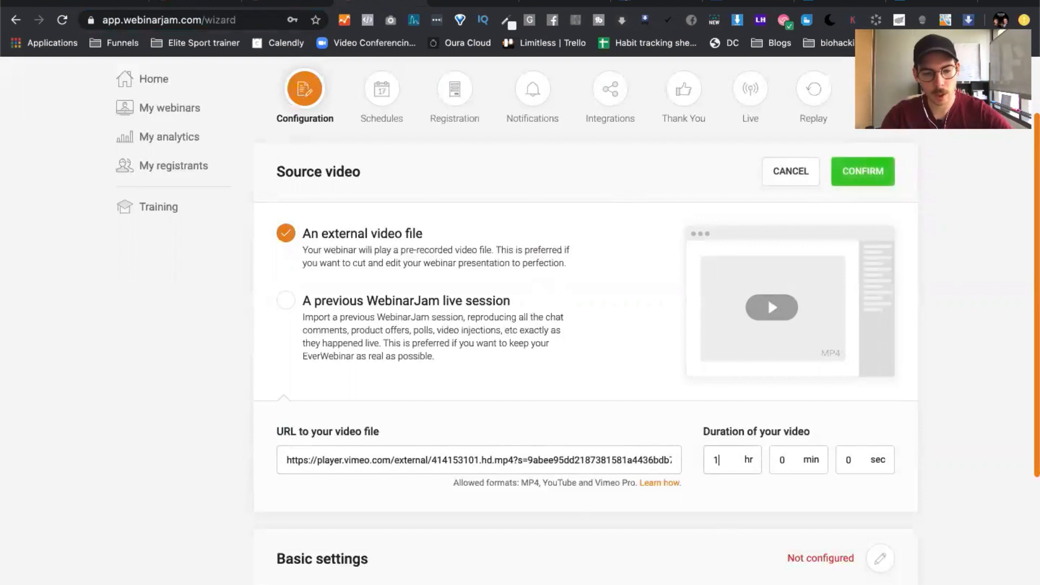
pyautogui.press('Tab')
pyautogui.write('33')
pyautogui.press('Tab')
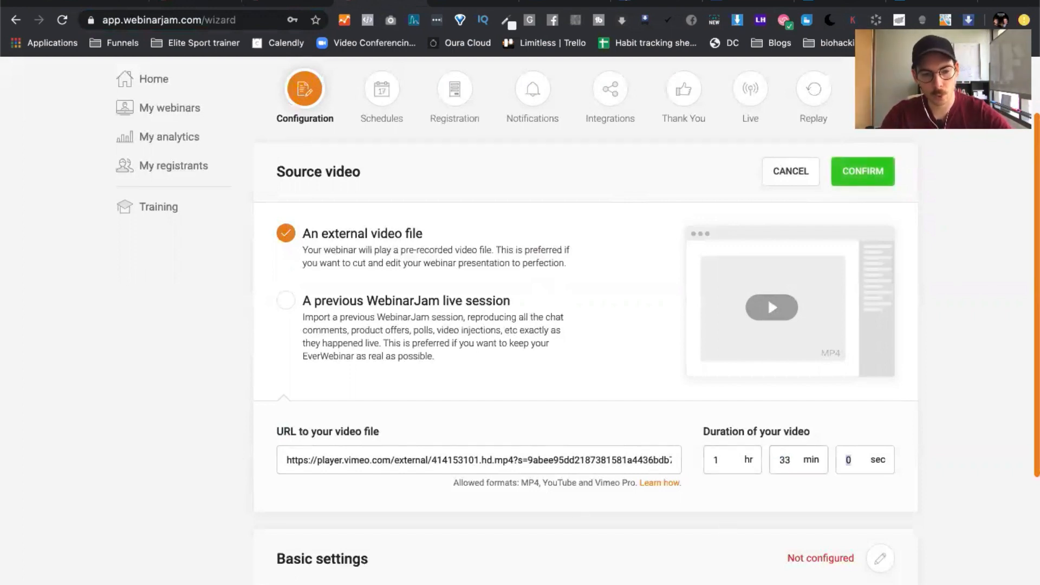
pyautogui.write('47')
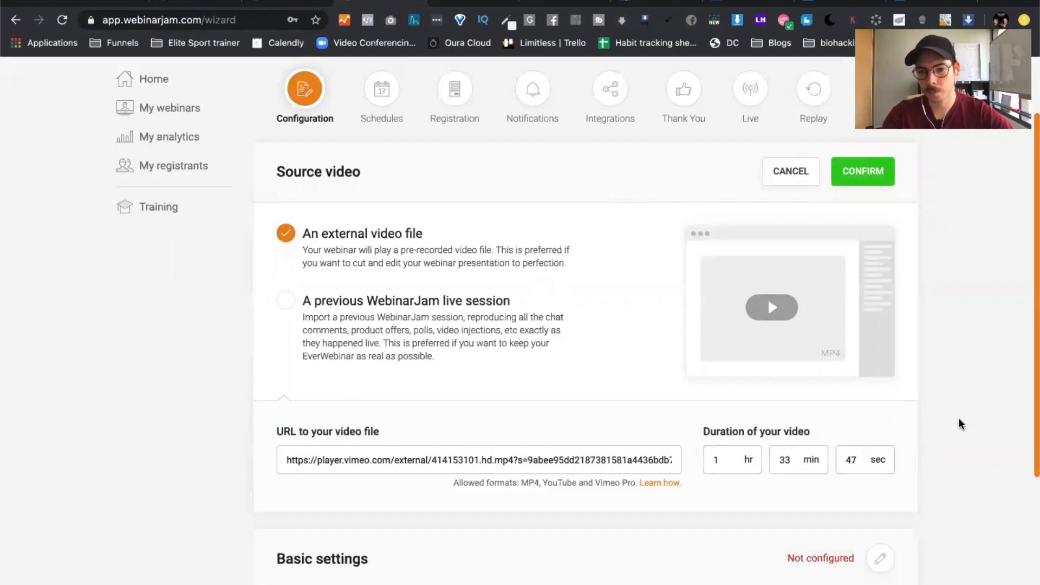
pyautogui.scroll(1, 959, 418)
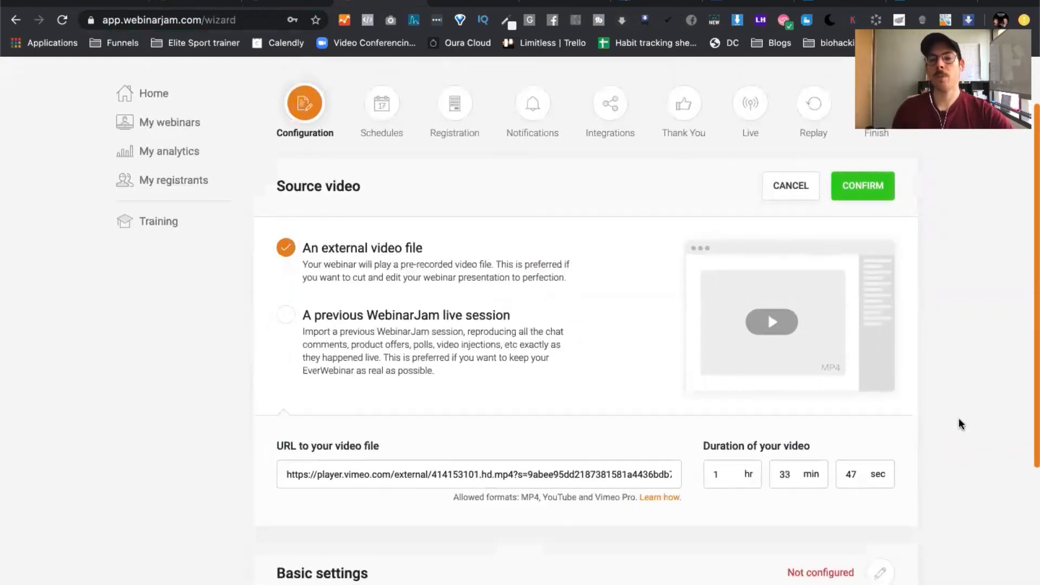
pyautogui.click(861, 195)
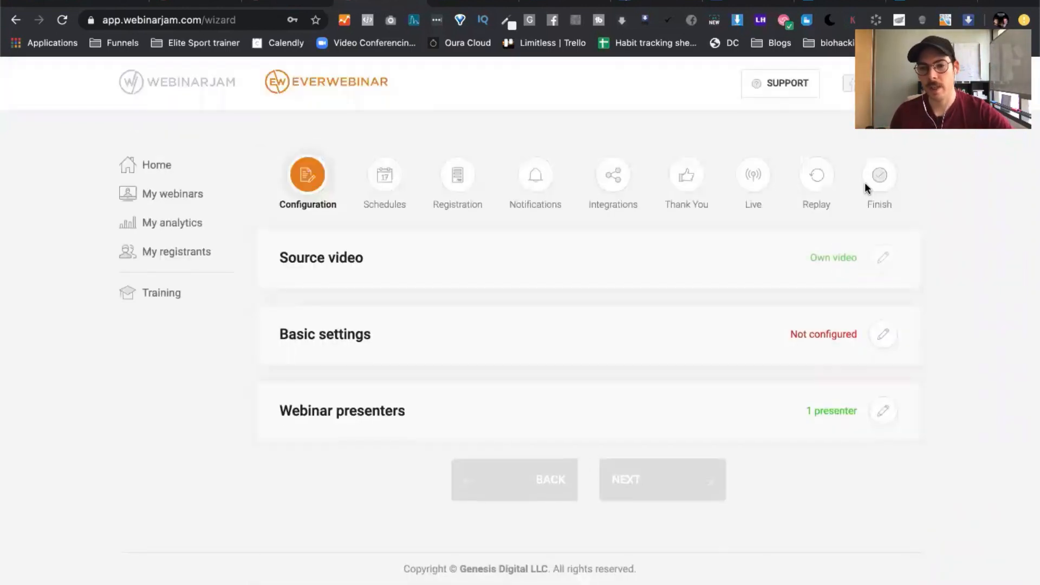
# Step: Open the webinar's basic settings for editing and set the webinar language to French
pyautogui.click(877, 261)
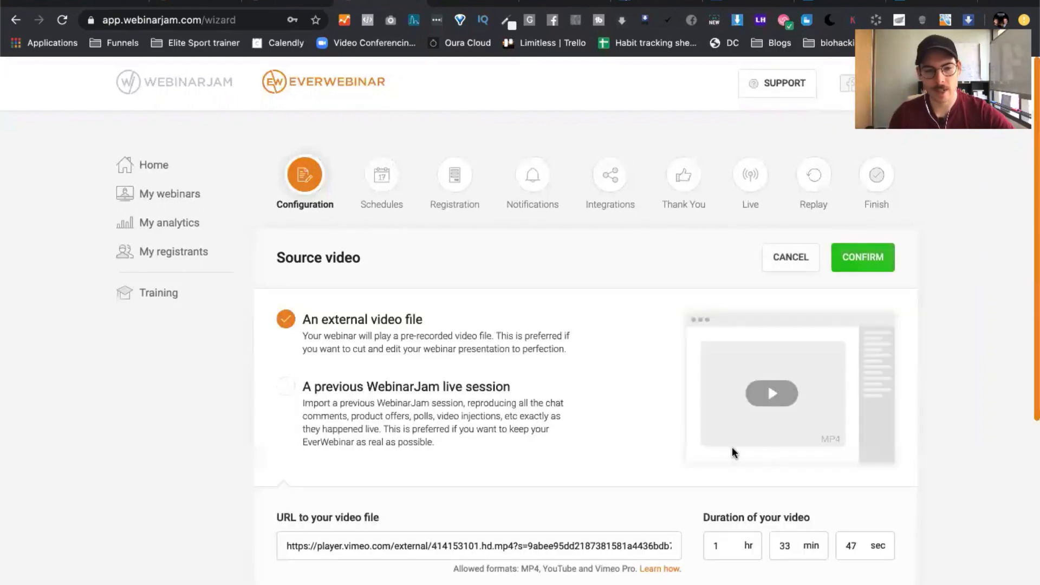
pyautogui.scroll(-5, 219, 445)
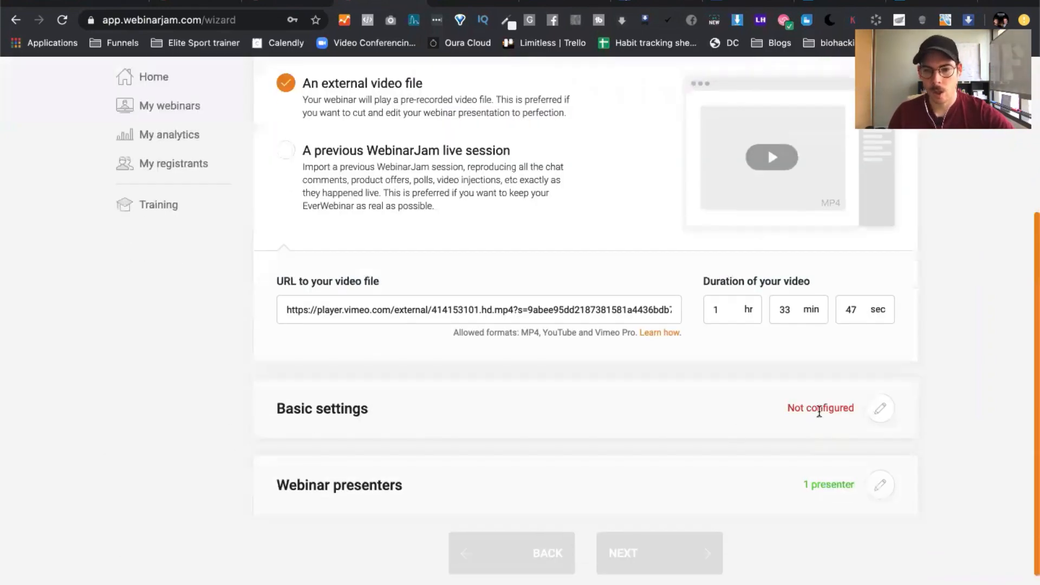
pyautogui.click(881, 410)
pyautogui.scroll(-5, 178, 417)
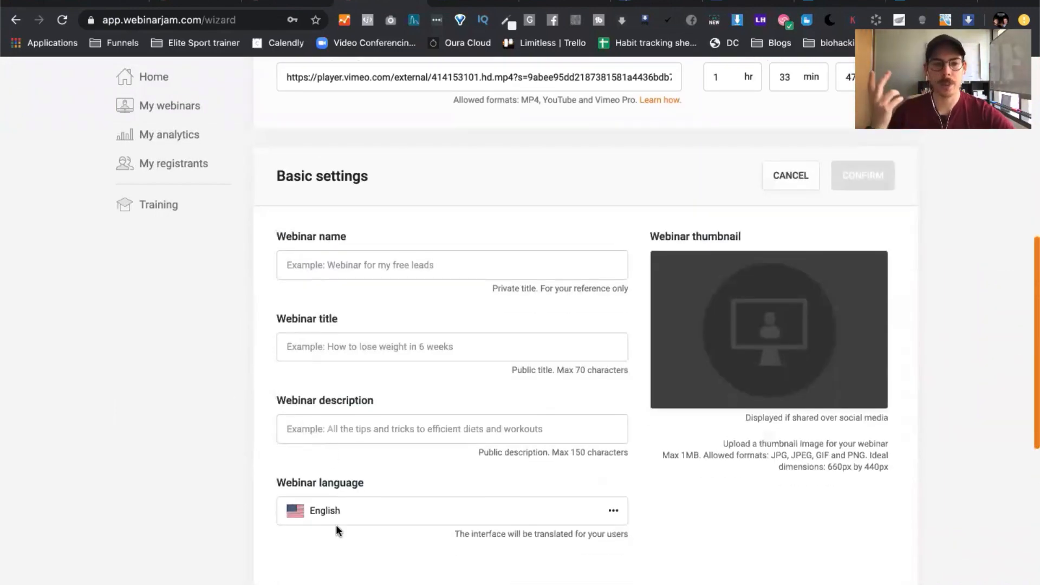
pyautogui.scroll(-1, 336, 525)
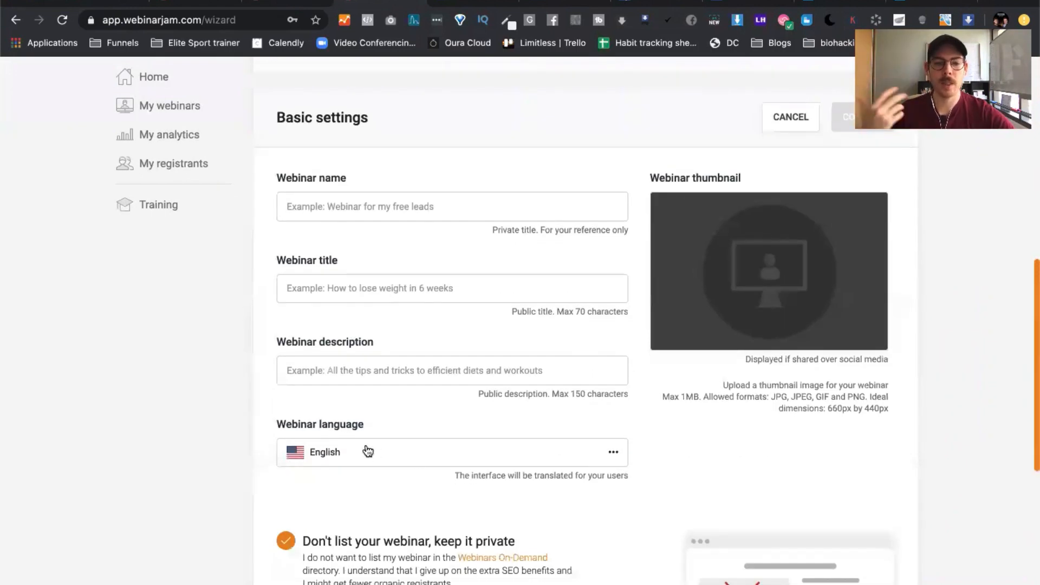
pyautogui.click(368, 457)
pyautogui.write('fa')
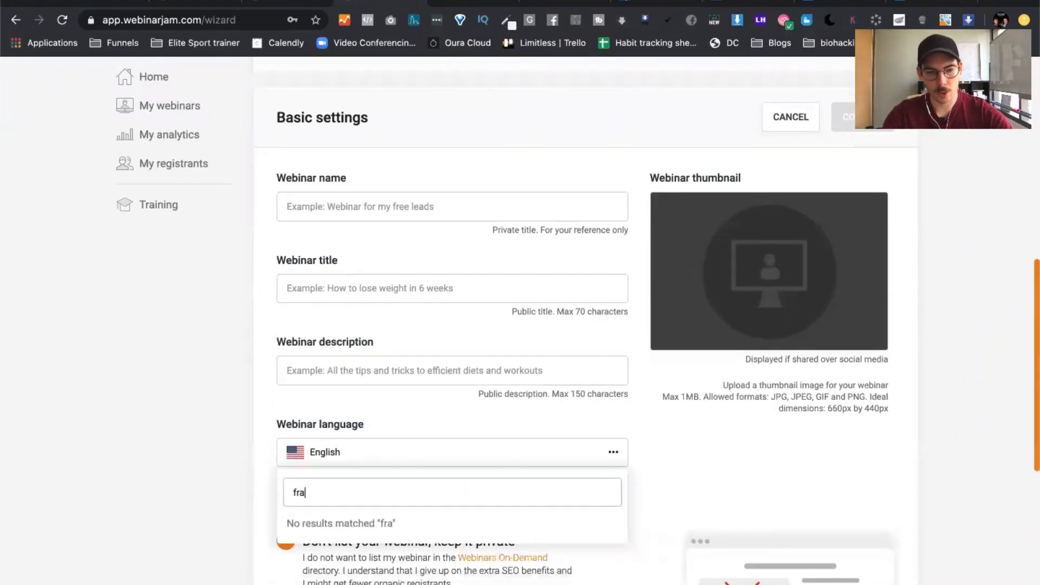
pyautogui.press('BackSpace')
pyautogui.write('r')
pyautogui.click(340, 523)
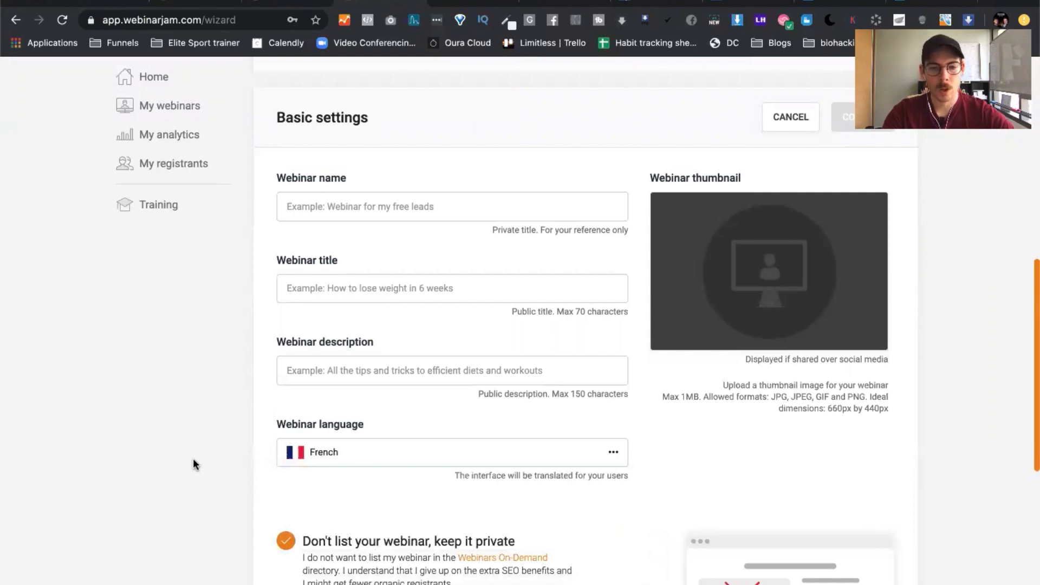
# Step: Upload the presentation slide screenshot from the Bureau folder as the webinar thumbnail
pyautogui.scroll(-5, 194, 463)
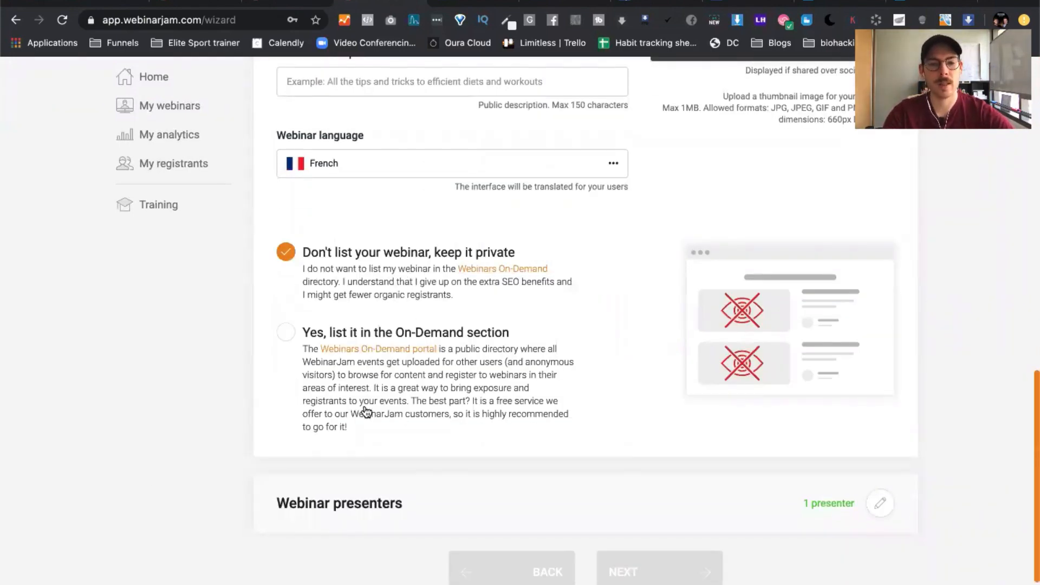
pyautogui.scroll(4, 209, 376)
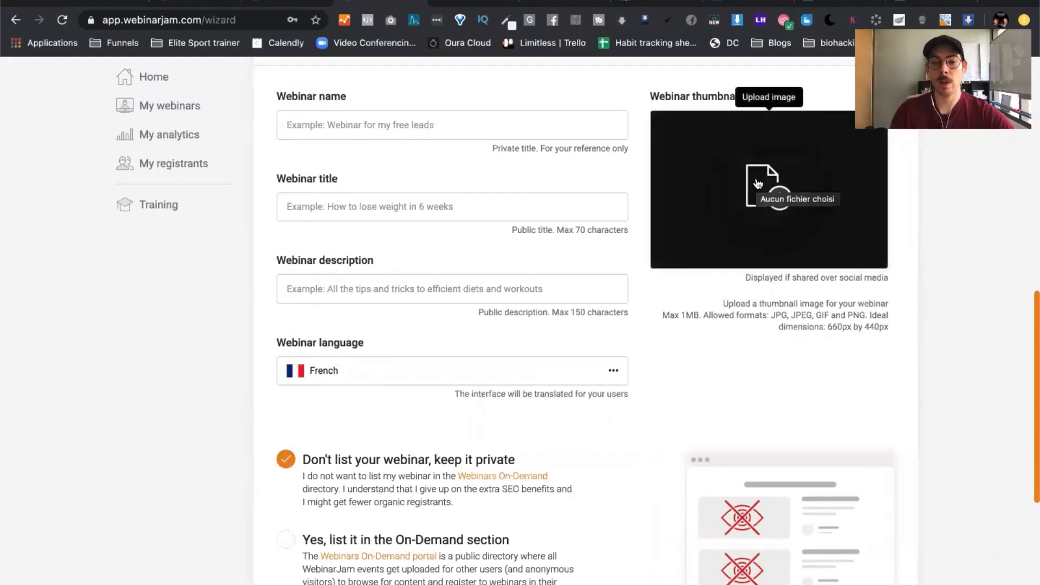
pyautogui.scroll(2, 708, 339)
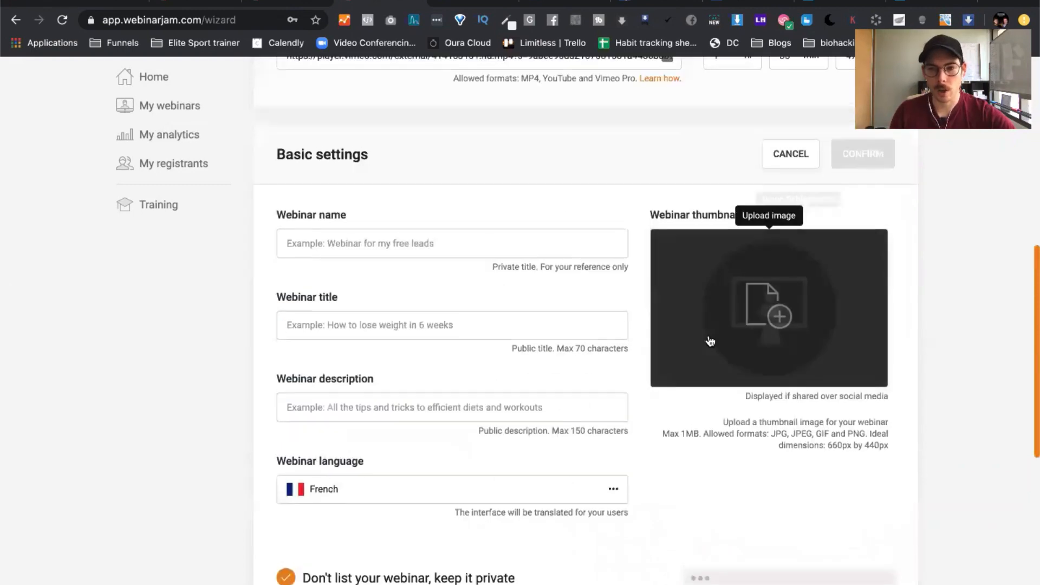
pyautogui.click(766, 313)
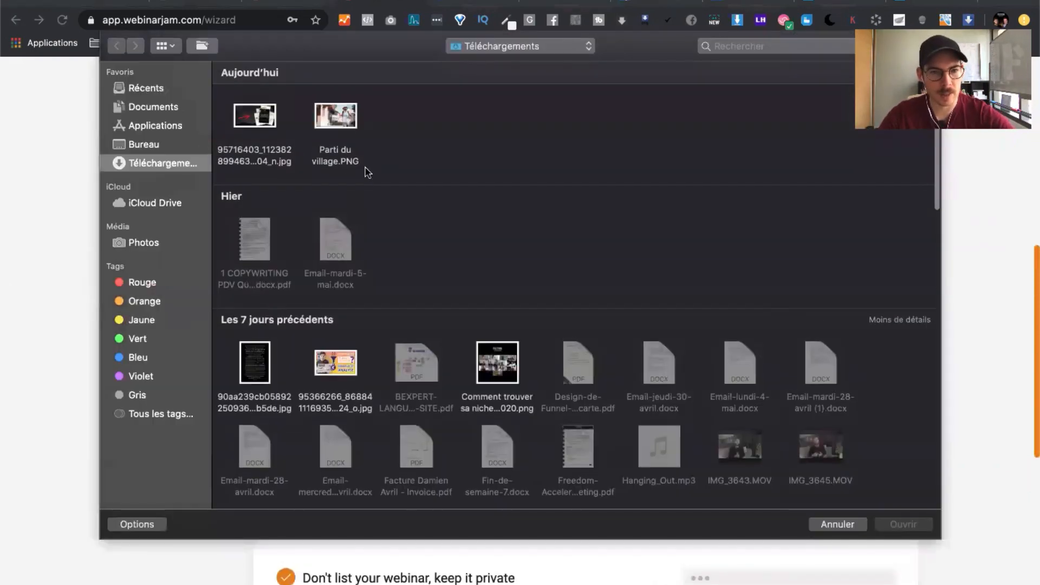
pyautogui.scroll(-5, 420, 297)
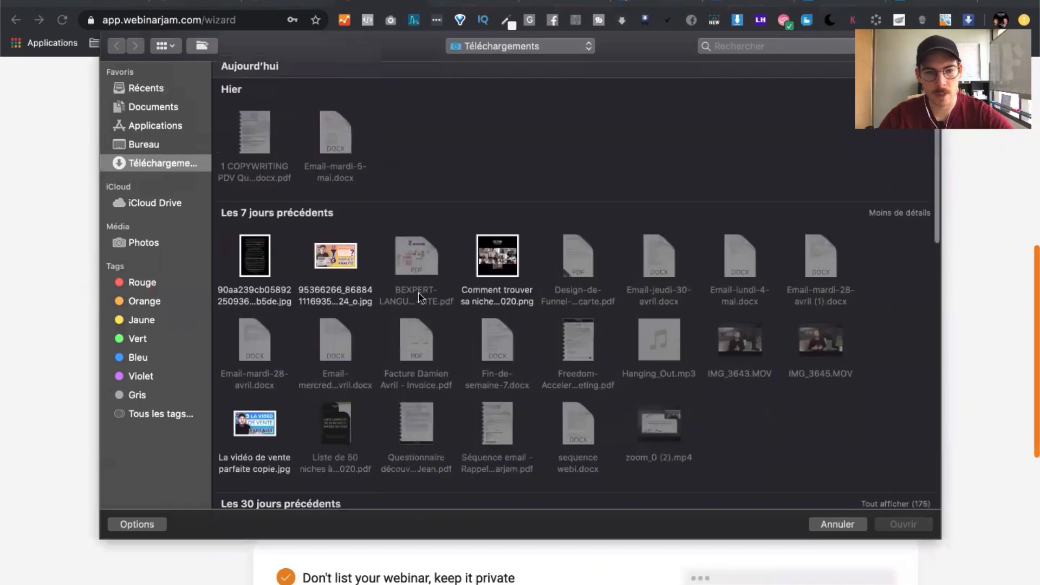
pyautogui.click(165, 143)
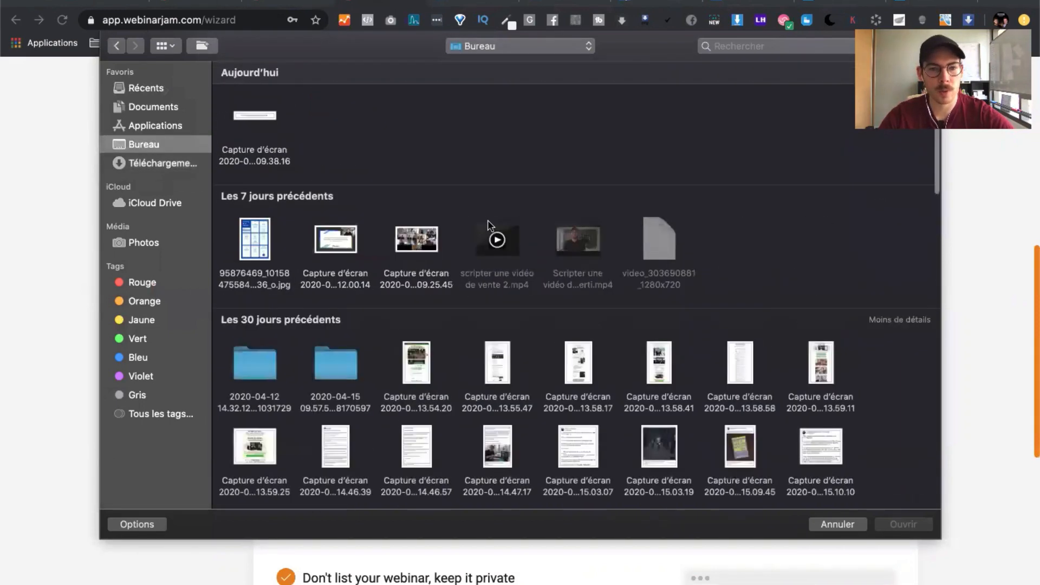
pyautogui.press('Escape')
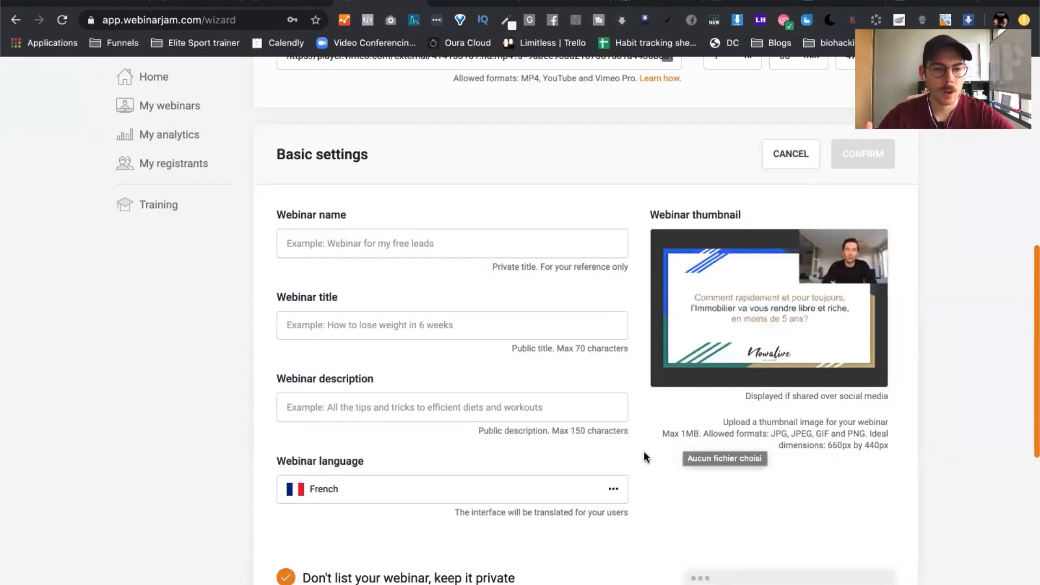
# Step: Enter 1 as the webinar name, title and description, and confirm the basic settings
pyautogui.click(361, 239)
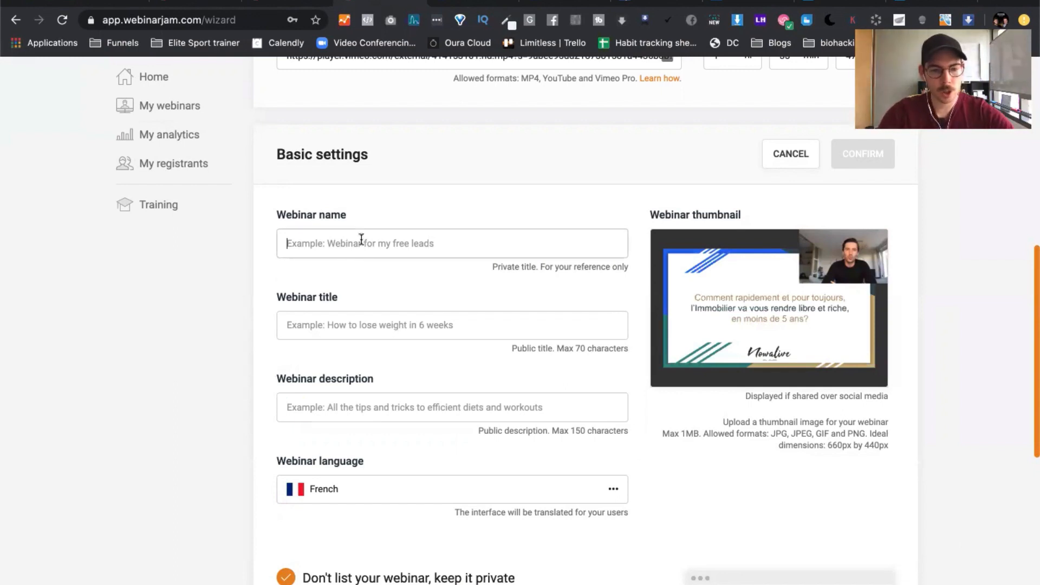
pyautogui.write('1')
pyautogui.press('Tab')
pyautogui.write('1')
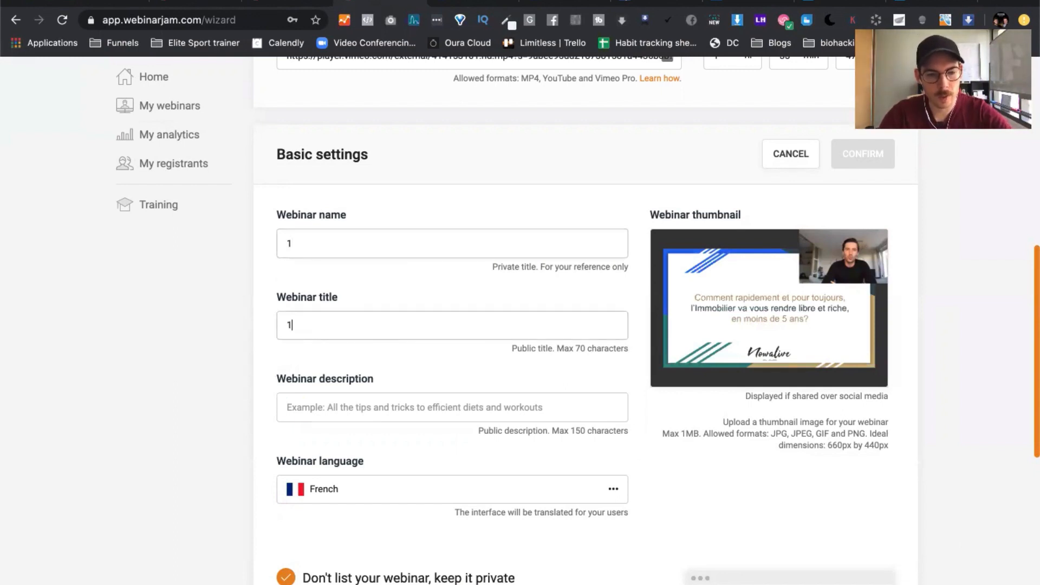
pyautogui.press('Tab')
pyautogui.write('1')
pyautogui.click(223, 457)
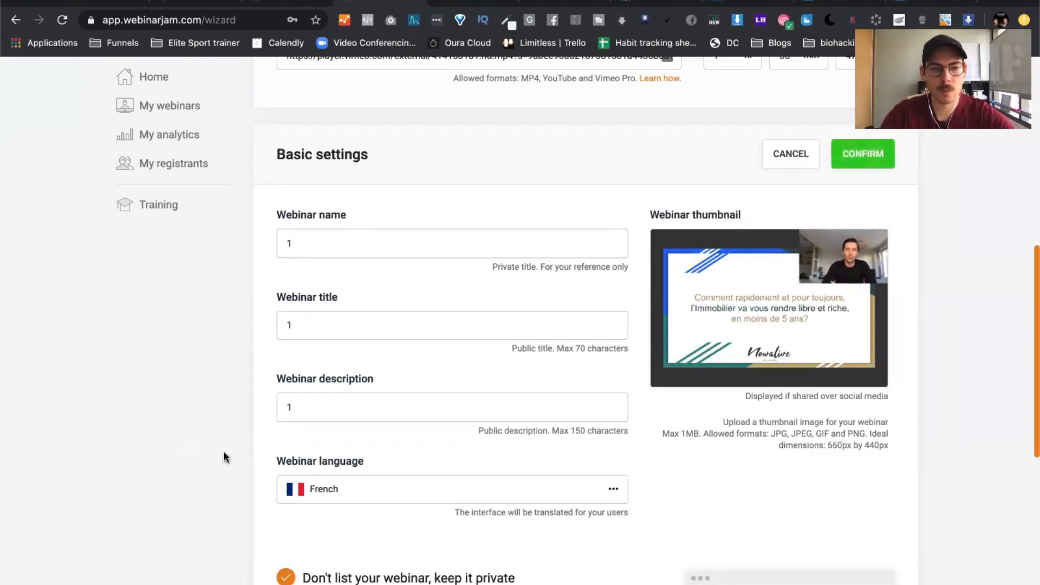
pyautogui.click(857, 162)
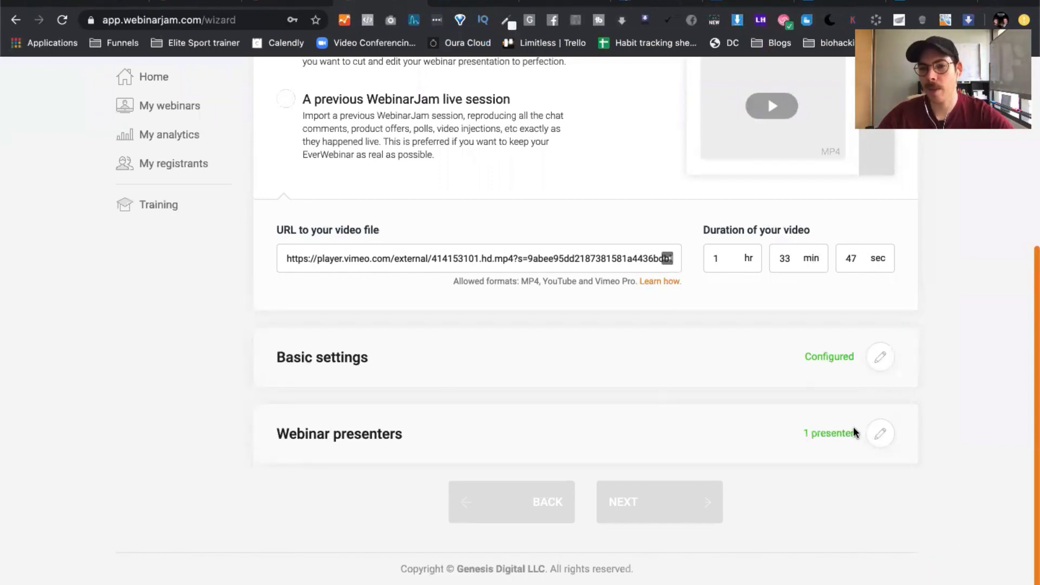
# Step: Open the webinar presenters section, keep the existing host as presenter, and confirm both the presenters and the source video
pyautogui.click(881, 434)
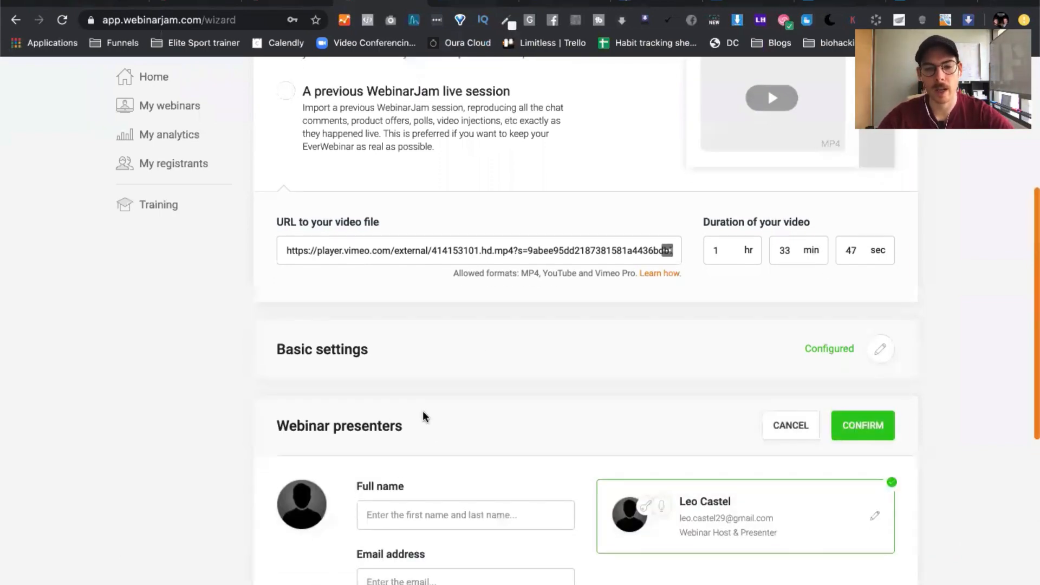
pyautogui.scroll(-3, 422, 412)
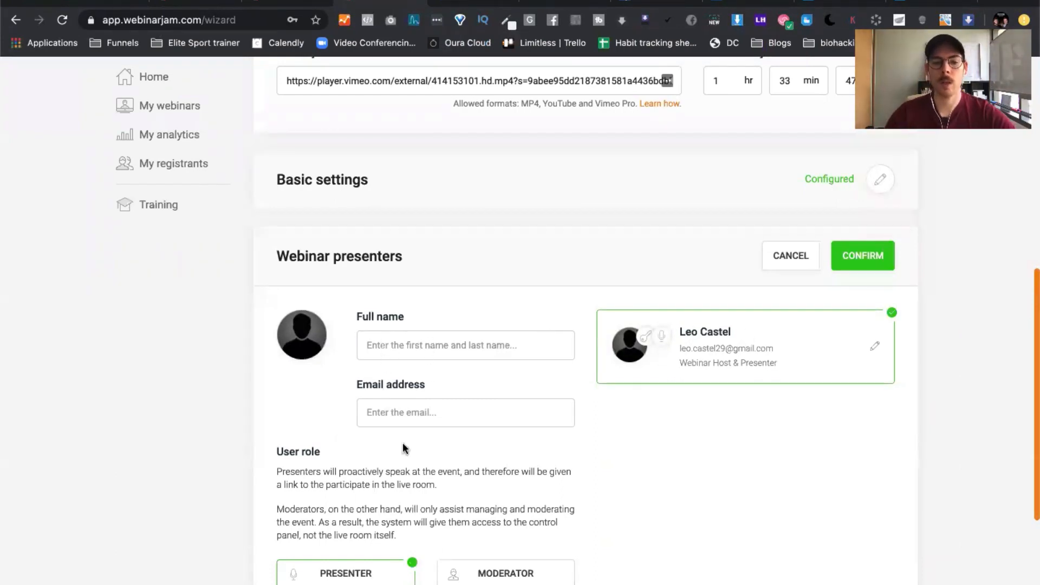
pyautogui.scroll(-1, 402, 441)
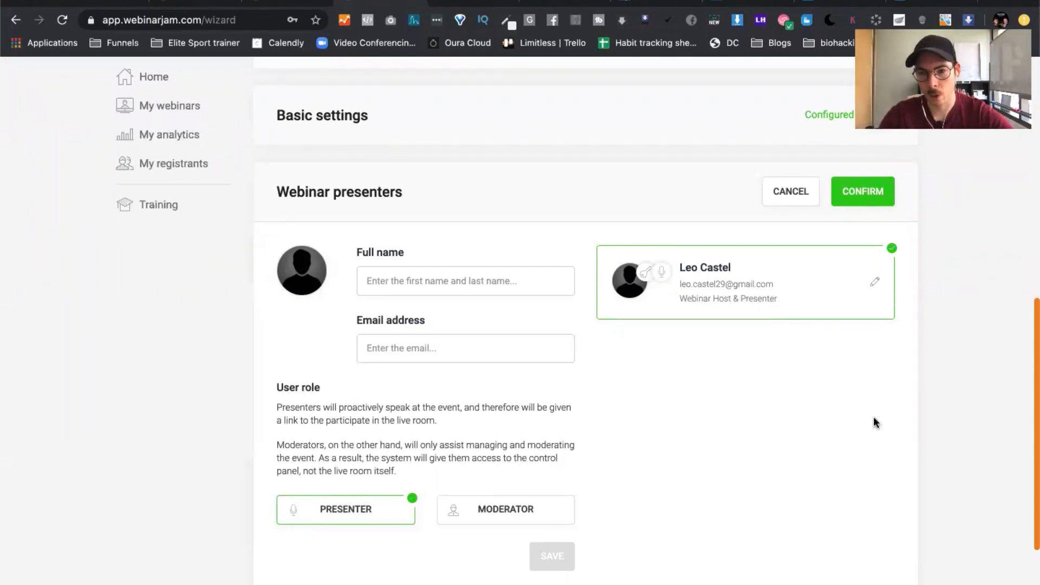
pyautogui.click(868, 194)
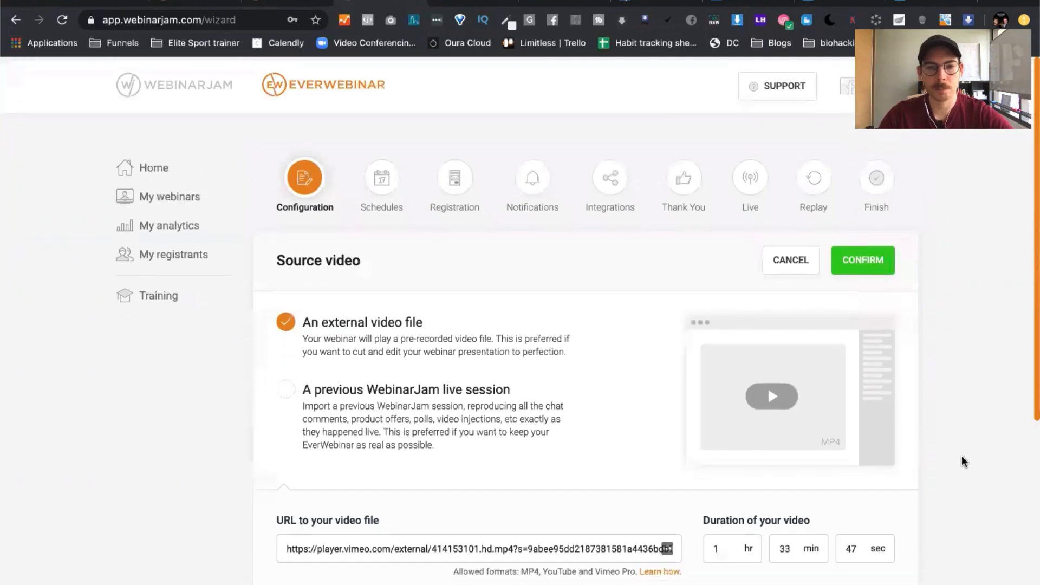
pyautogui.click(862, 257)
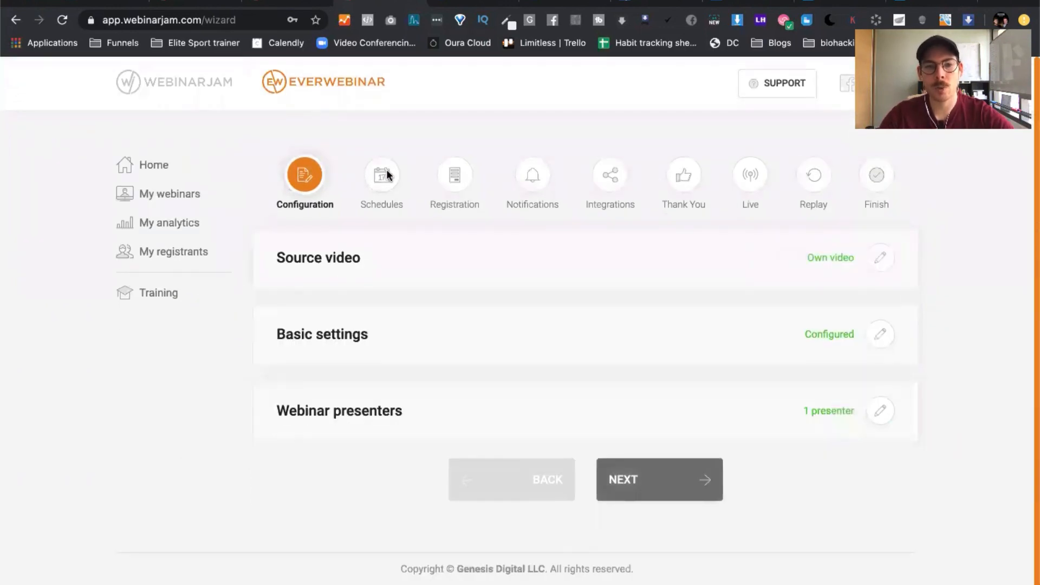
# Step: Proceed to the Schedules stage and open the webinar schedules for editing, keeping the new series recurrence at Every Day
pyautogui.click(678, 477)
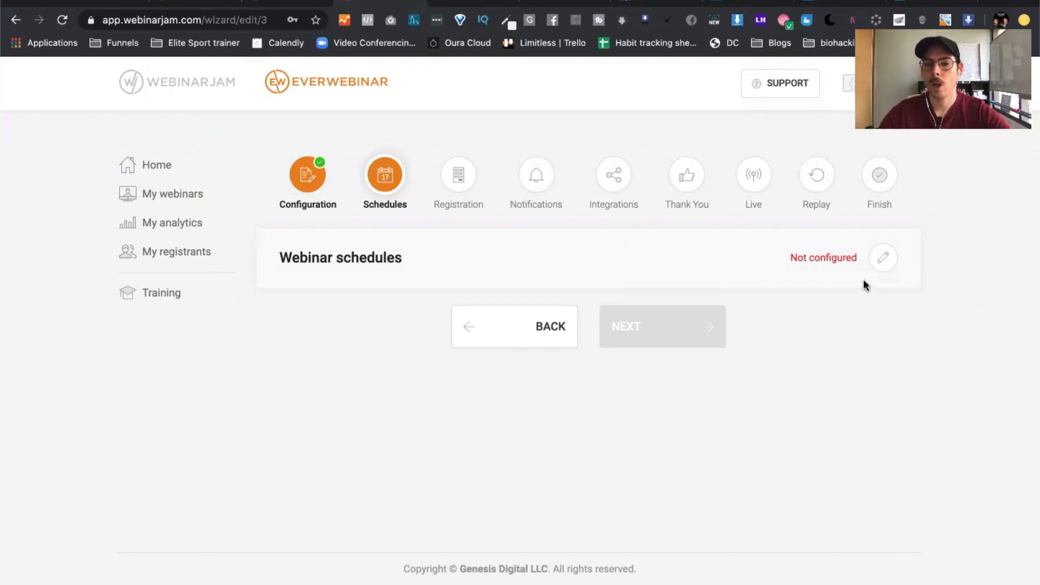
pyautogui.click(883, 258)
pyautogui.scroll(-2, 172, 500)
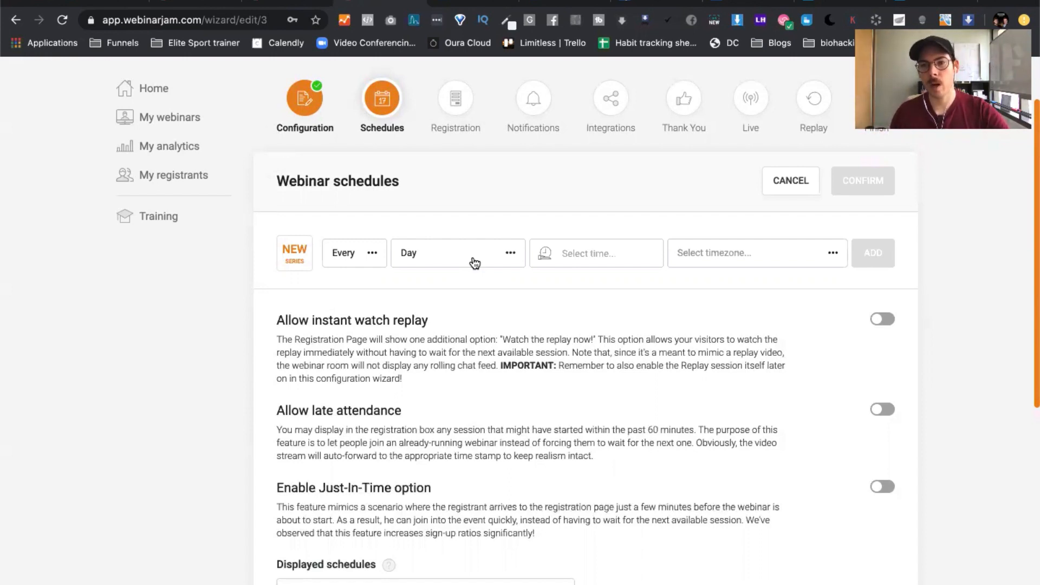
pyautogui.click(372, 259)
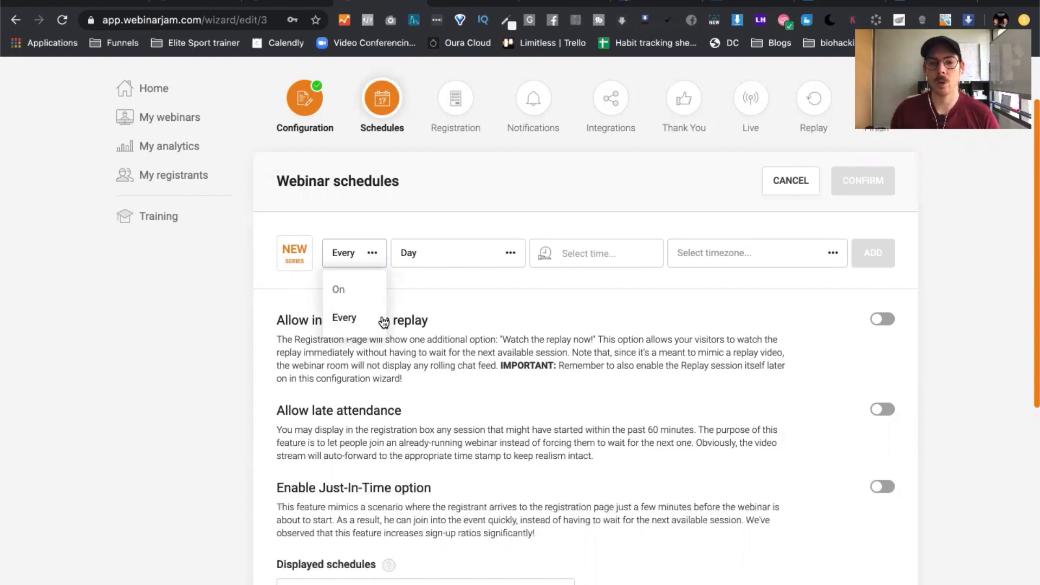
pyautogui.click(344, 316)
pyautogui.click(609, 249)
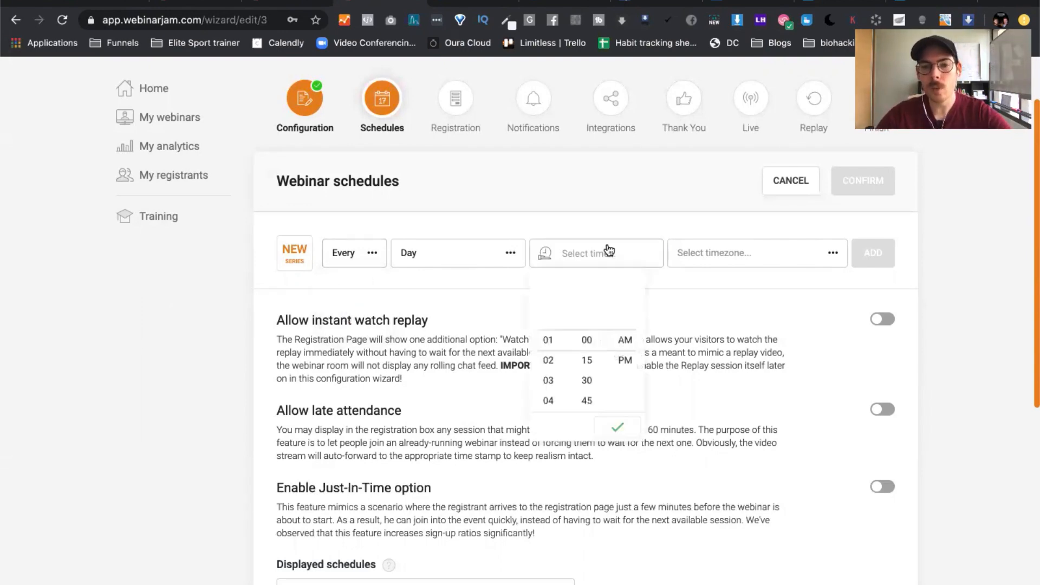
pyautogui.click(547, 380)
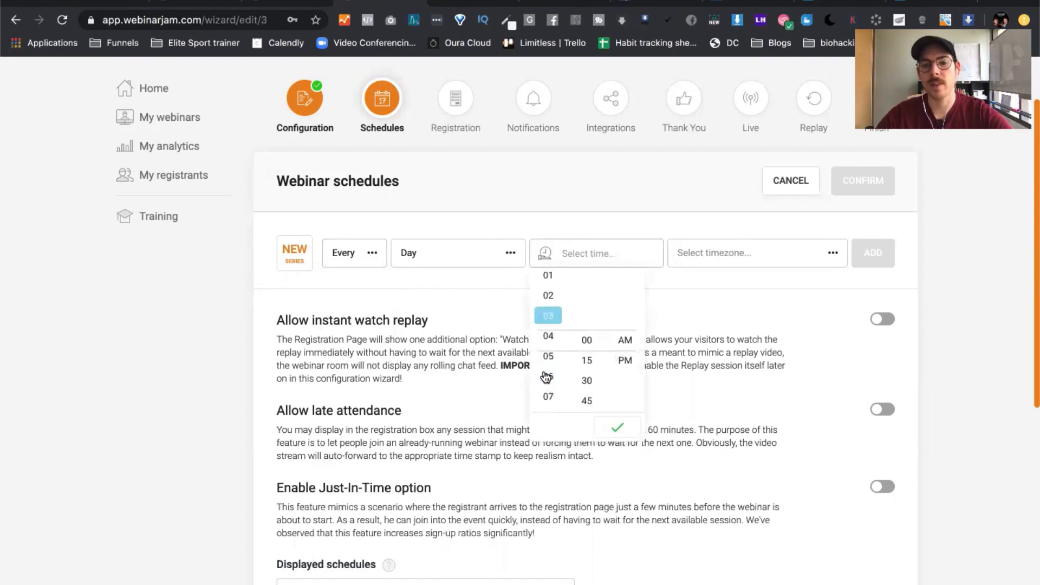
pyautogui.click(546, 377)
pyautogui.click(548, 395)
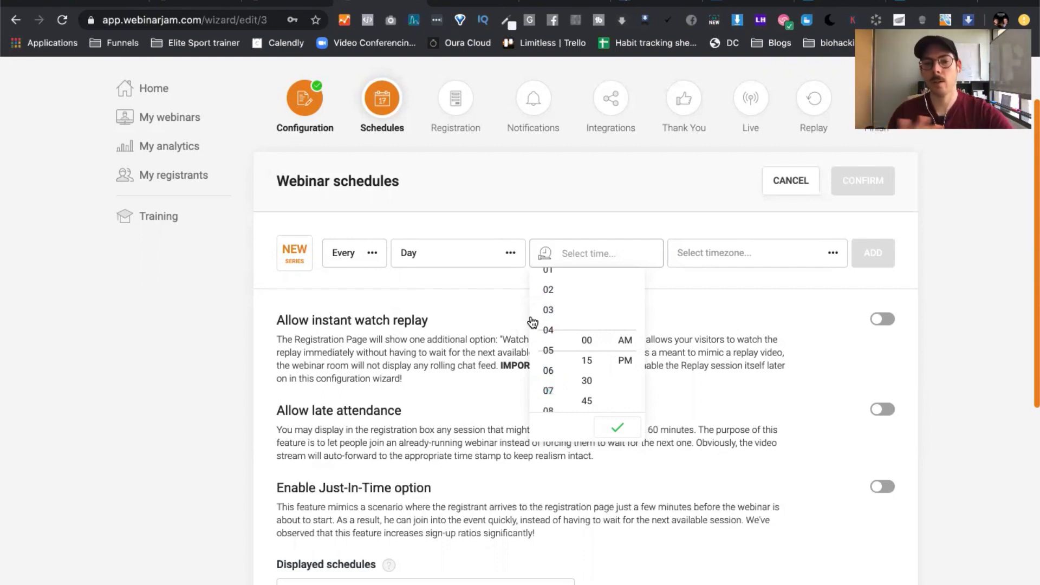
pyautogui.click(710, 286)
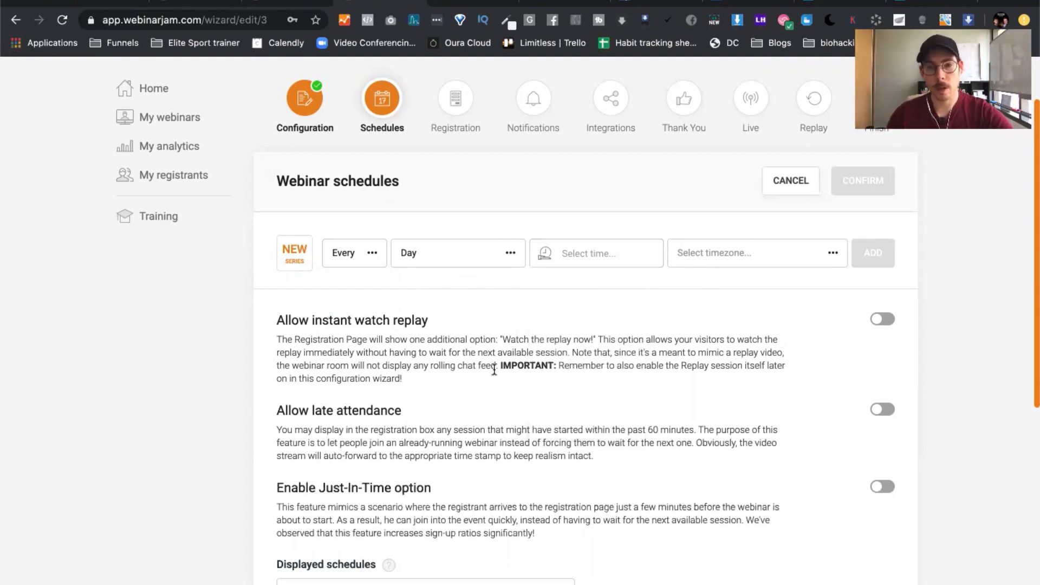
# Step: Enable the Just-In-Time option for the webinar schedules, keeping the next available session at Every :15, :30, :45 or :00
pyautogui.scroll(-3, 223, 339)
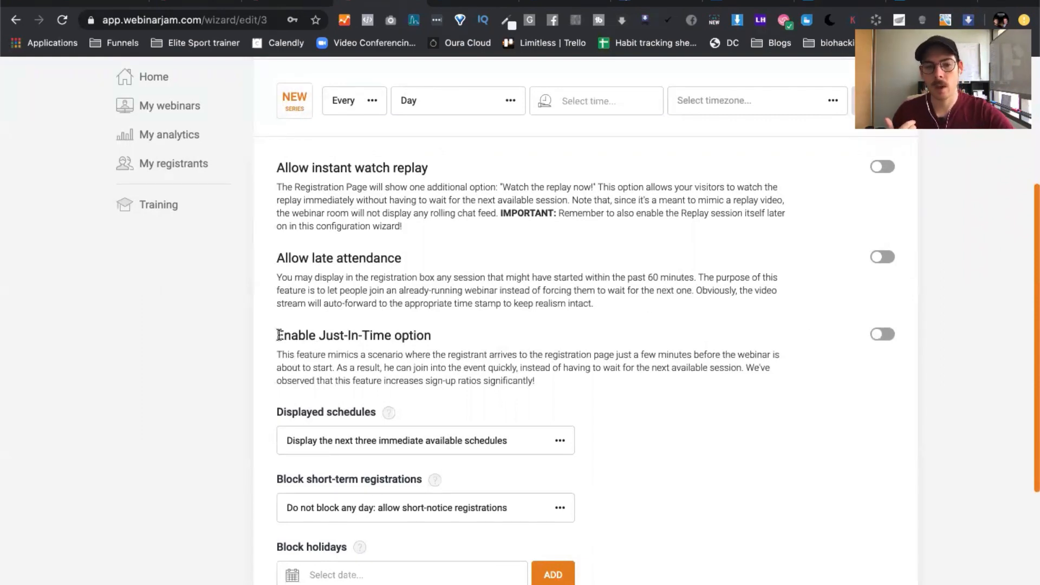
pyautogui.moveTo(278, 335); pyautogui.dragTo(453, 336)
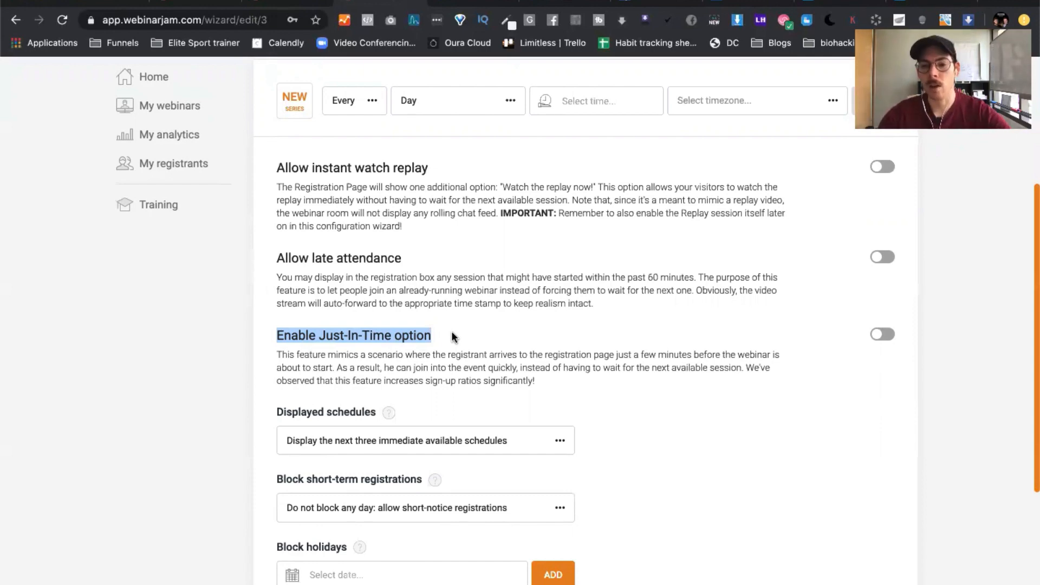
pyautogui.click(890, 336)
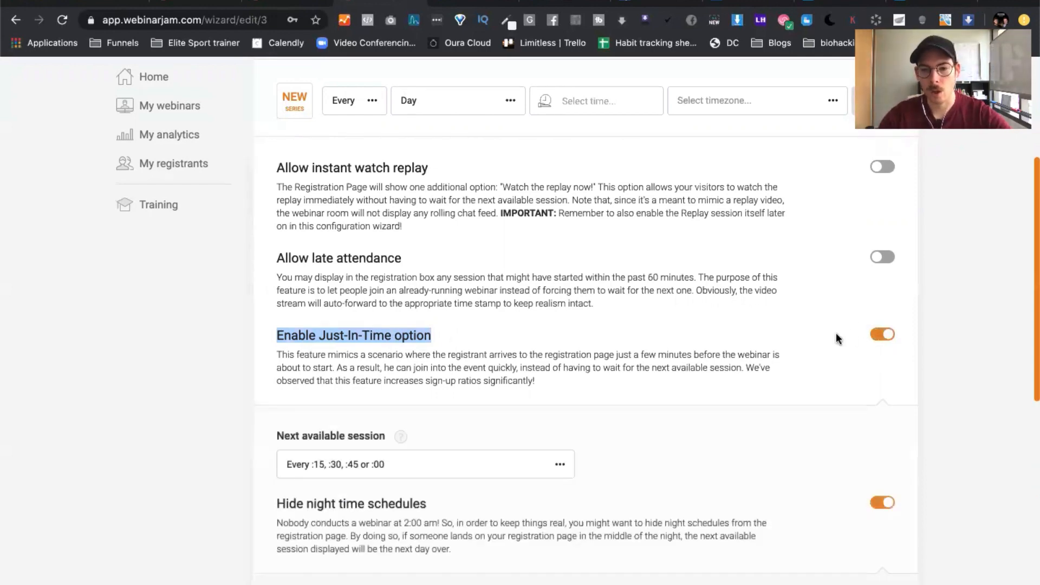
pyautogui.scroll(-3, 209, 457)
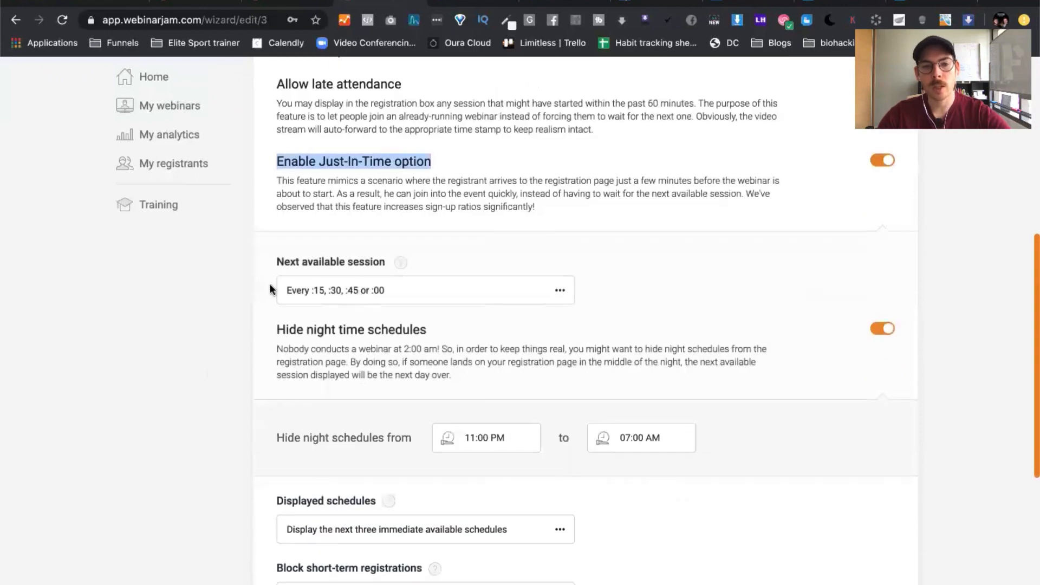
pyautogui.click(542, 288)
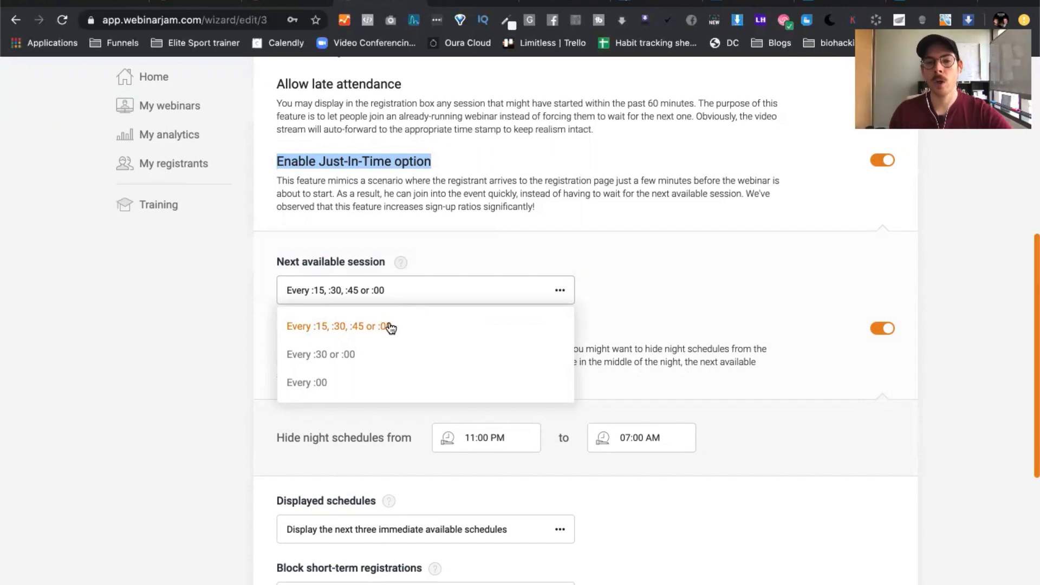
pyautogui.click(194, 337)
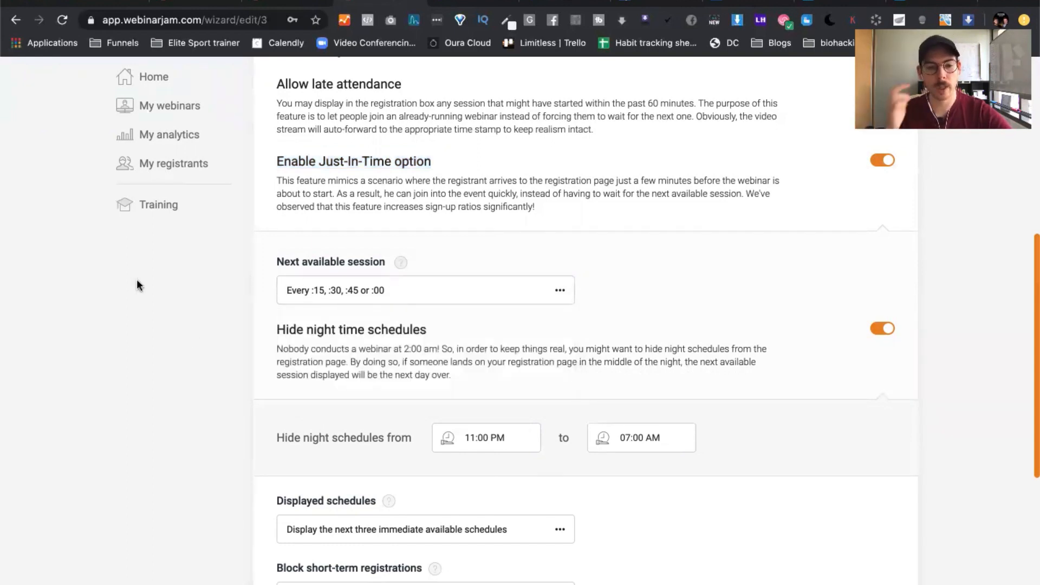
# Step: Review the night time, displayed schedules, short-term registration and holiday options, and confirm the webinar schedules
pyautogui.scroll(-4, 171, 398)
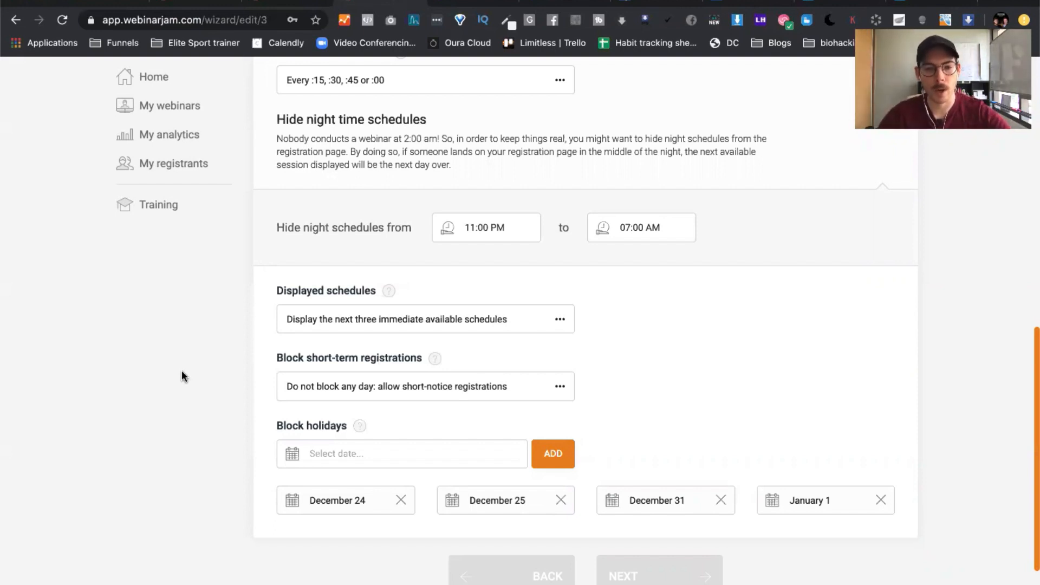
pyautogui.scroll(-2, 181, 369)
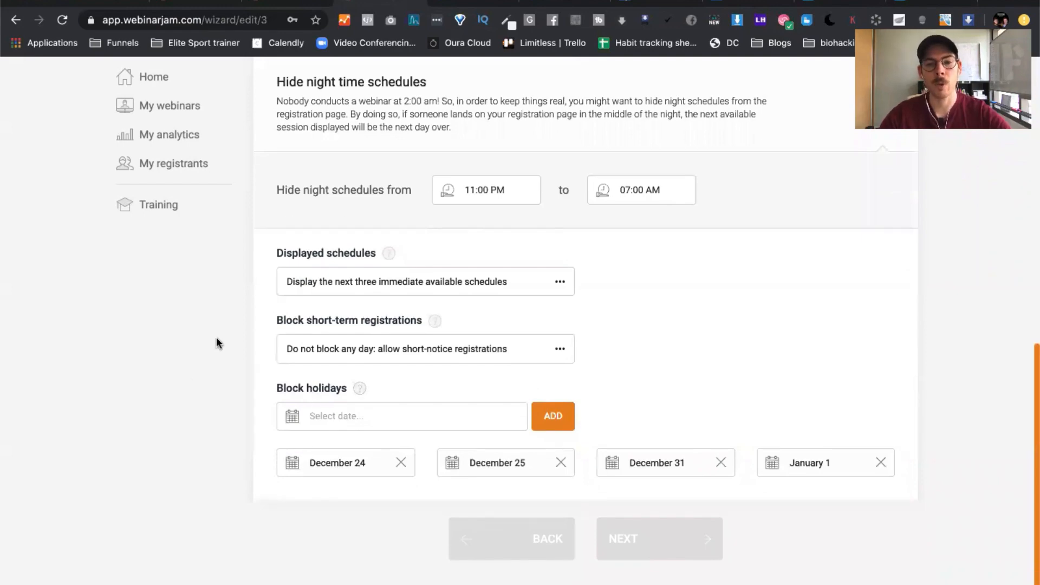
pyautogui.scroll(5, 216, 338)
pyautogui.scroll(-6, 249, 430)
pyautogui.scroll(15, 249, 431)
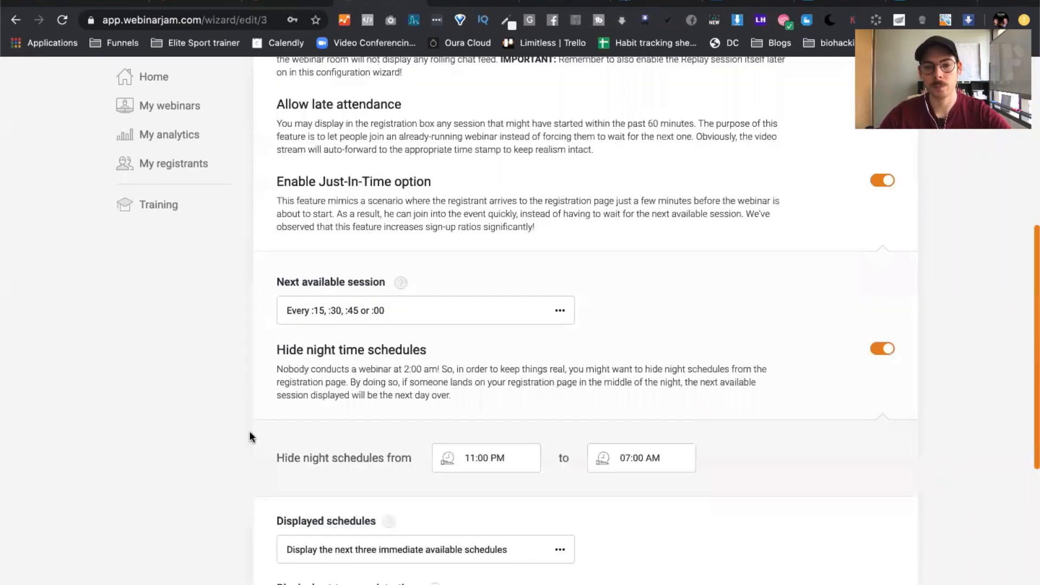
pyautogui.click(859, 262)
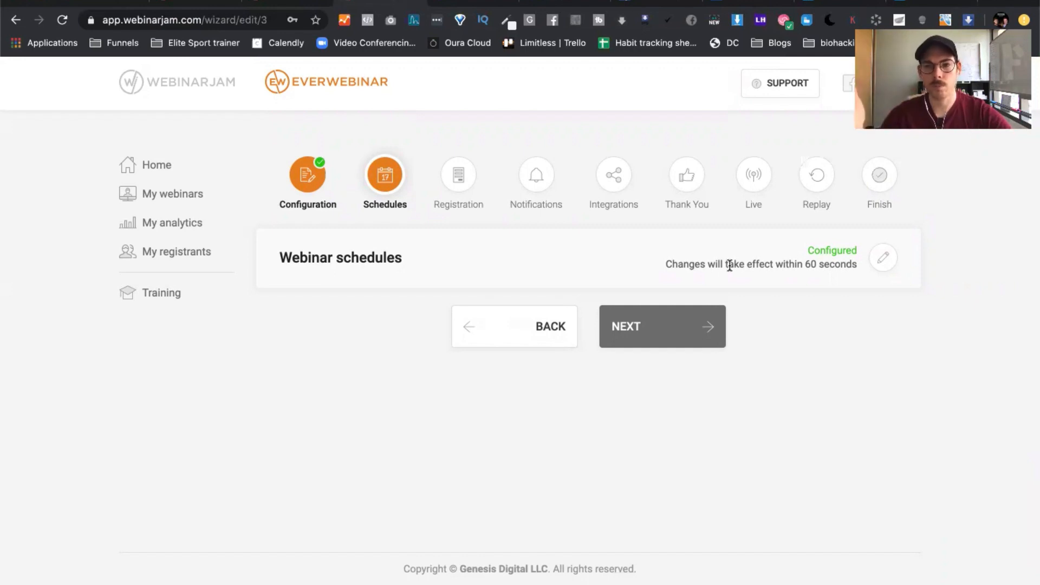
# Step: Proceed to the Registration stage, open the registration page design for editing and look through its template gallery
pyautogui.click(659, 327)
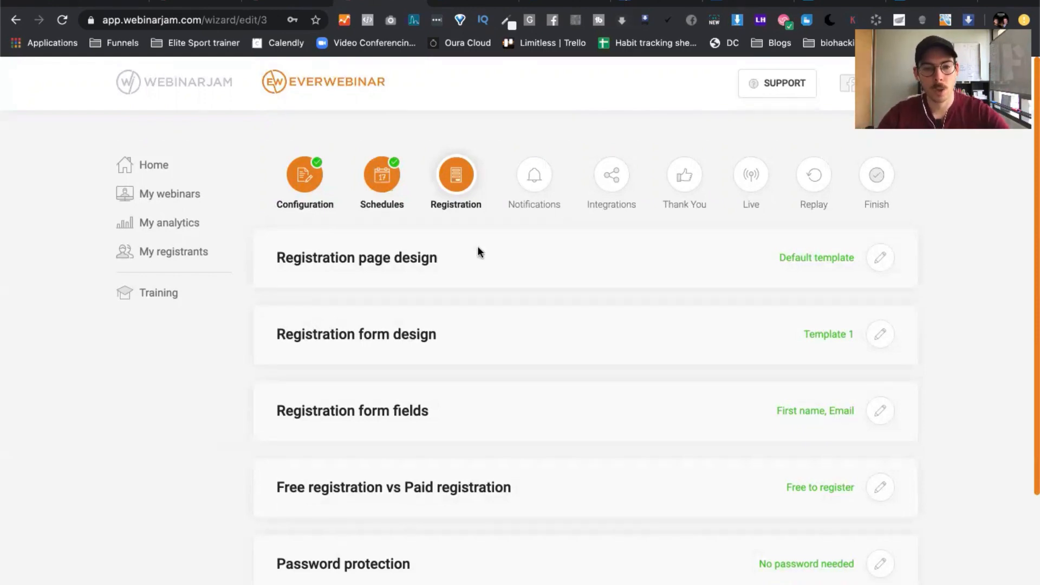
pyautogui.click(881, 264)
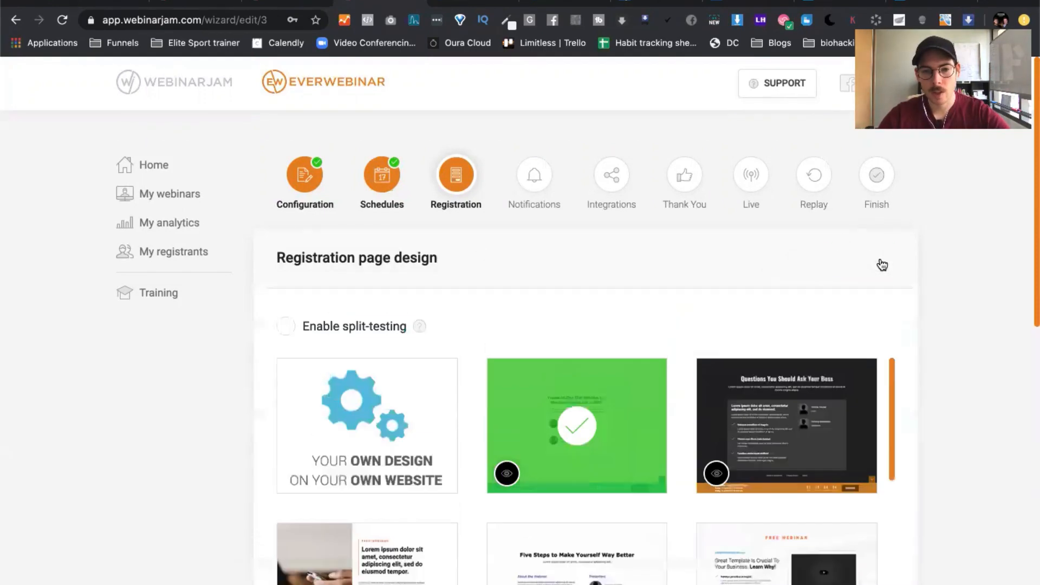
pyautogui.scroll(-3, 464, 336)
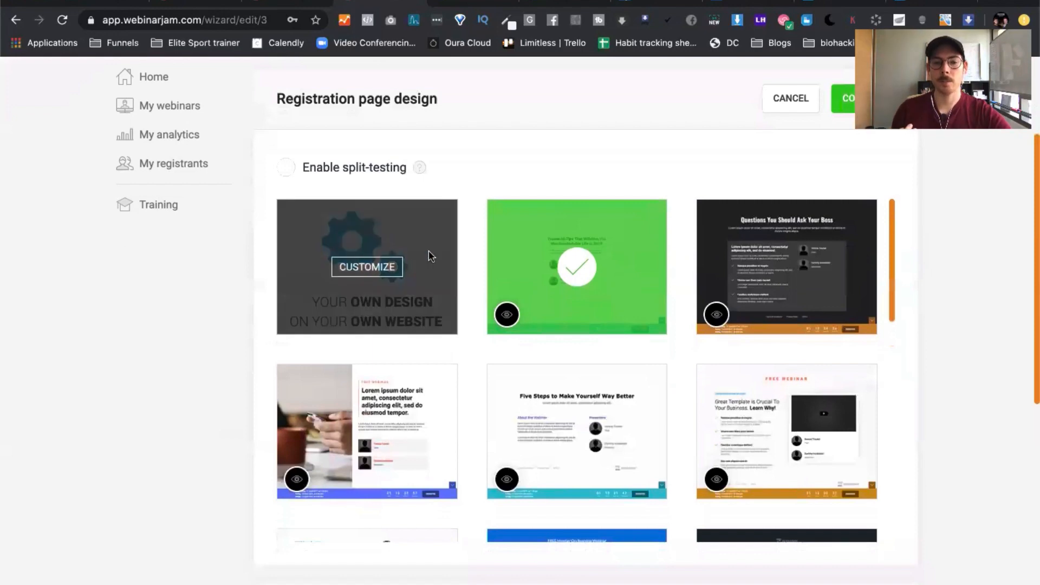
pyautogui.scroll(-1, 610, 375)
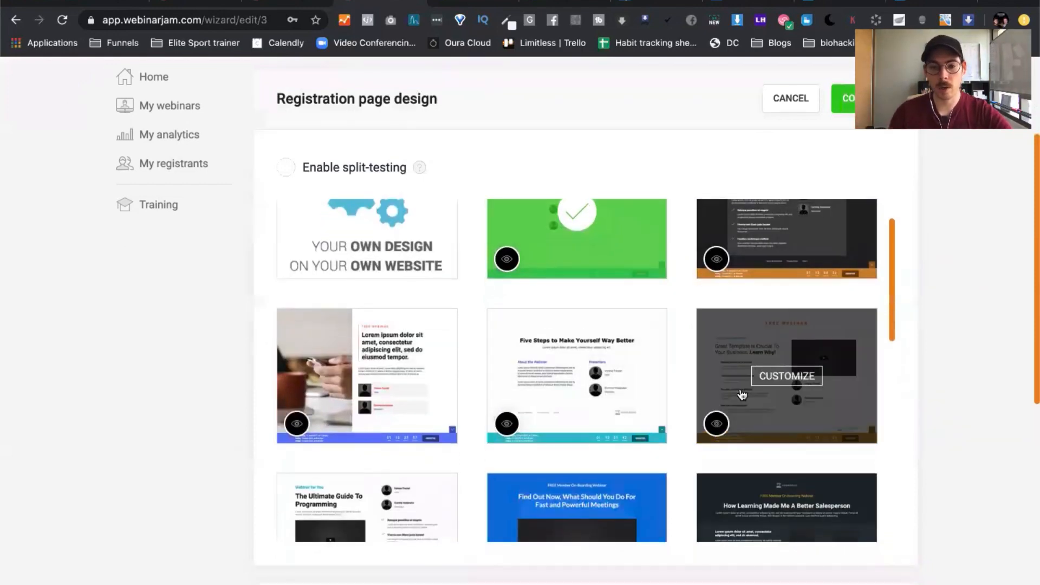
pyautogui.scroll(-2, 758, 380)
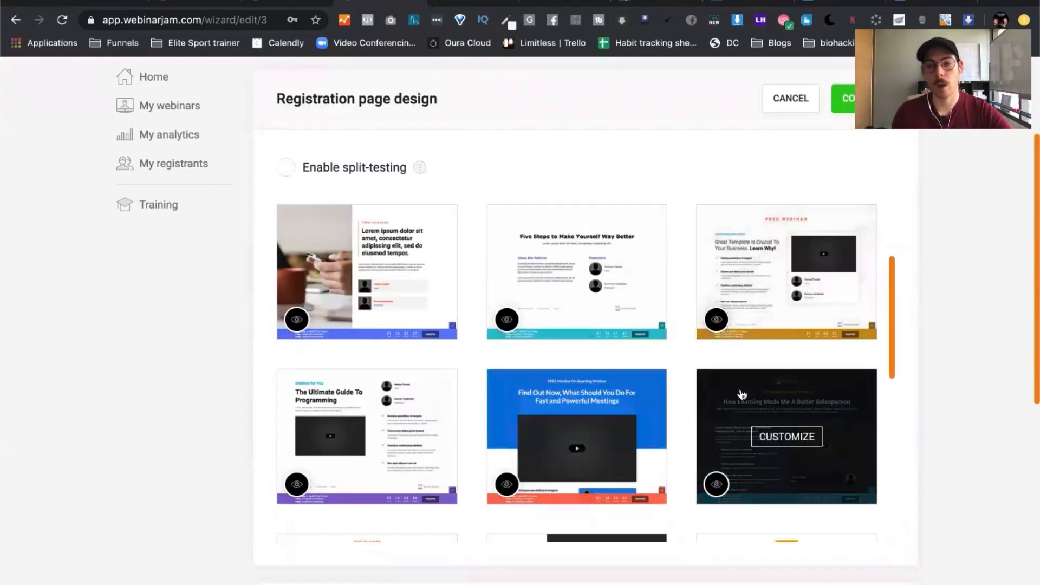
pyautogui.scroll(-5, 742, 393)
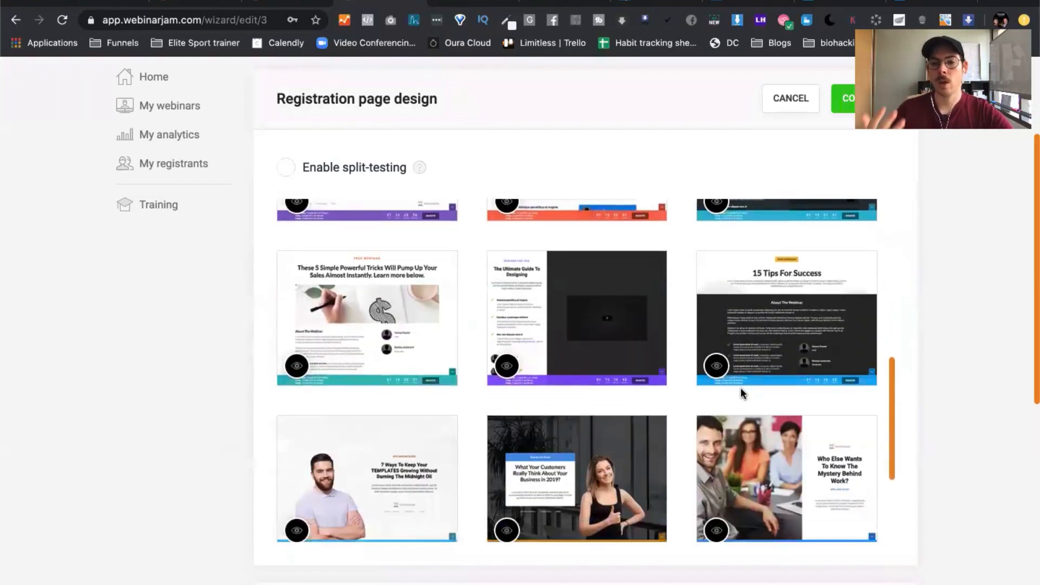
pyautogui.scroll(10, 740, 387)
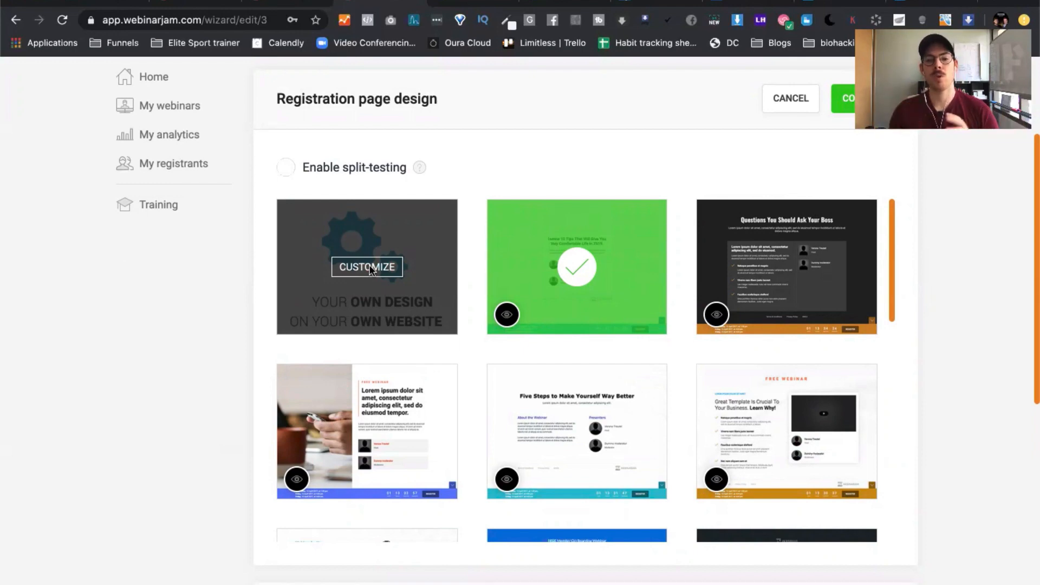
# Step: Try split-testing for the registration page design and disable it again
pyautogui.click(286, 169)
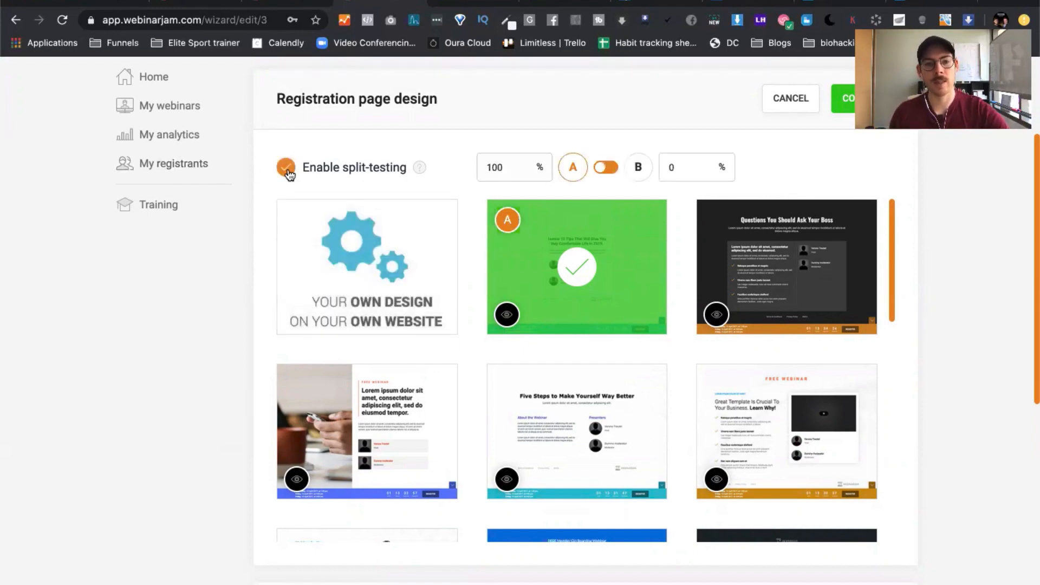
pyautogui.click(286, 167)
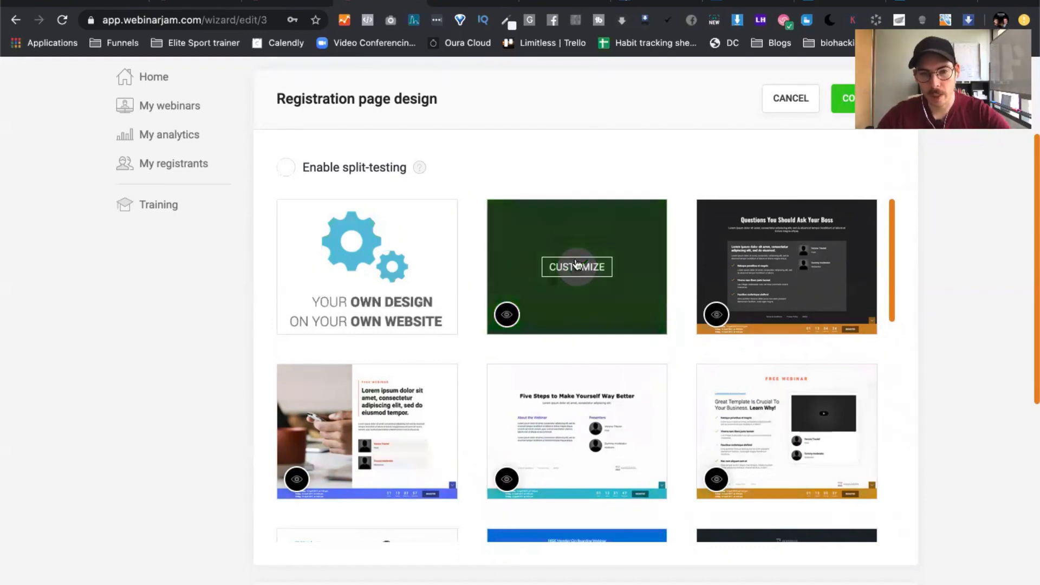
# Step: Open the selected registration page template for customization and examine its editable title, description and presenter blocks
pyautogui.scroll(-7, 707, 126)
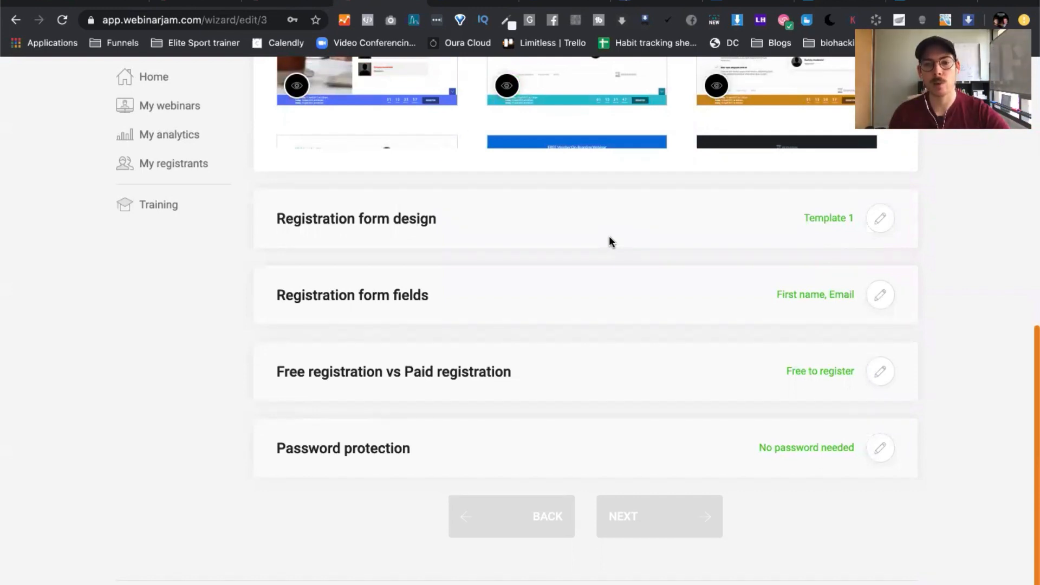
pyautogui.scroll(4, 609, 246)
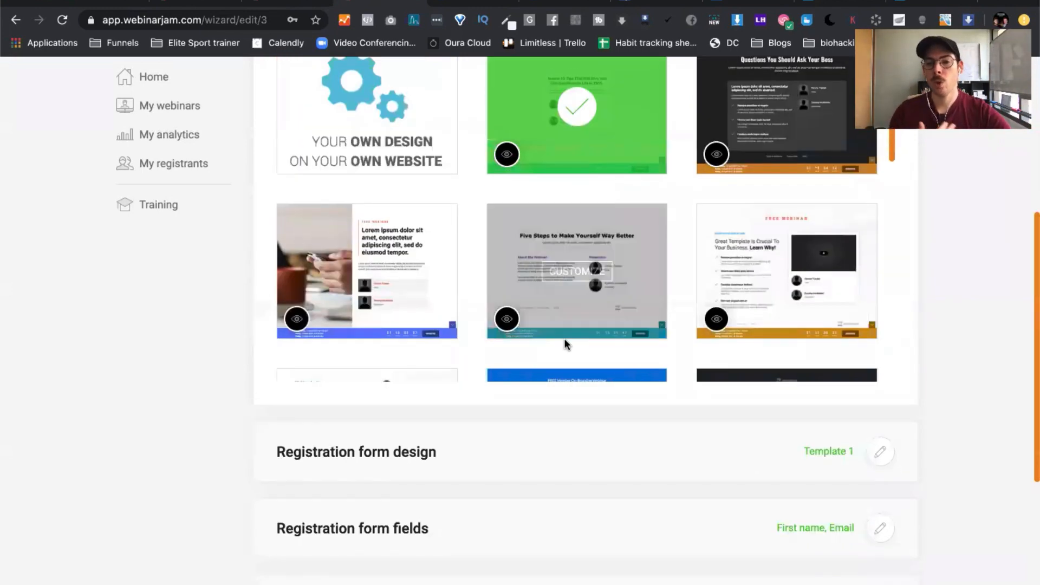
pyautogui.moveTo(606, 337)
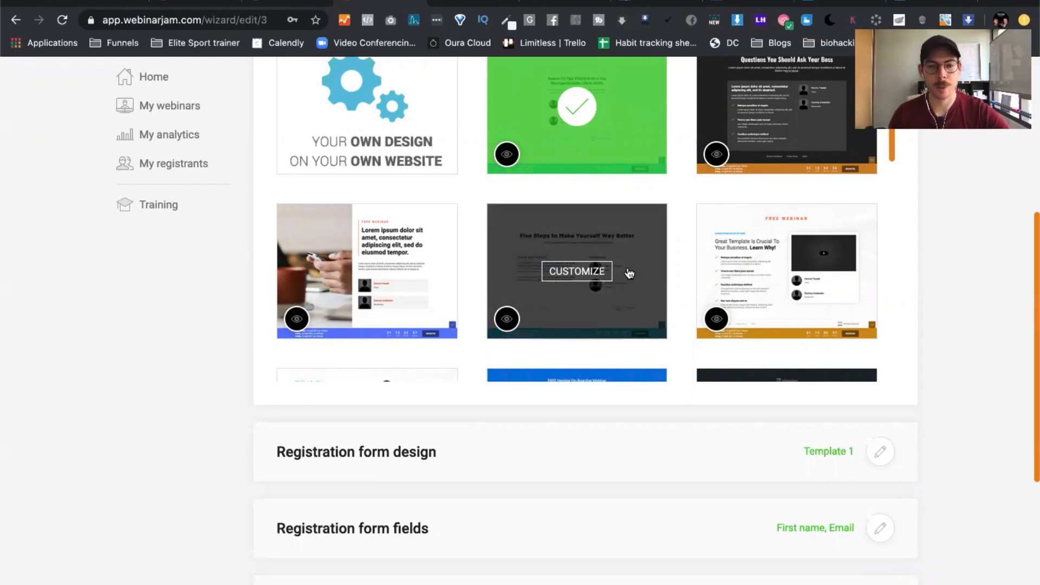
pyautogui.scroll(3, 998, 309)
pyautogui.moveTo(655, 283)
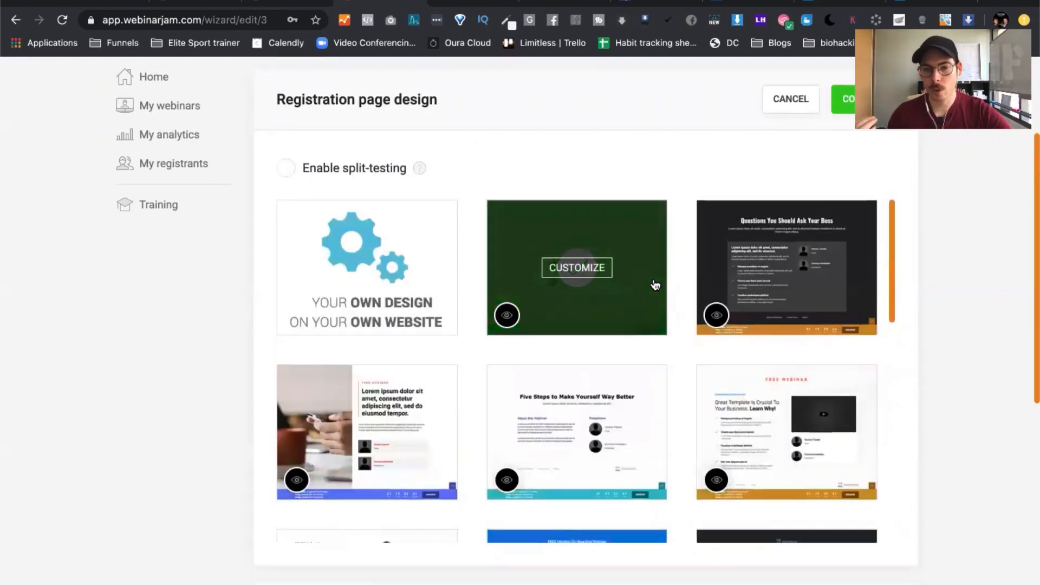
pyautogui.click(589, 271)
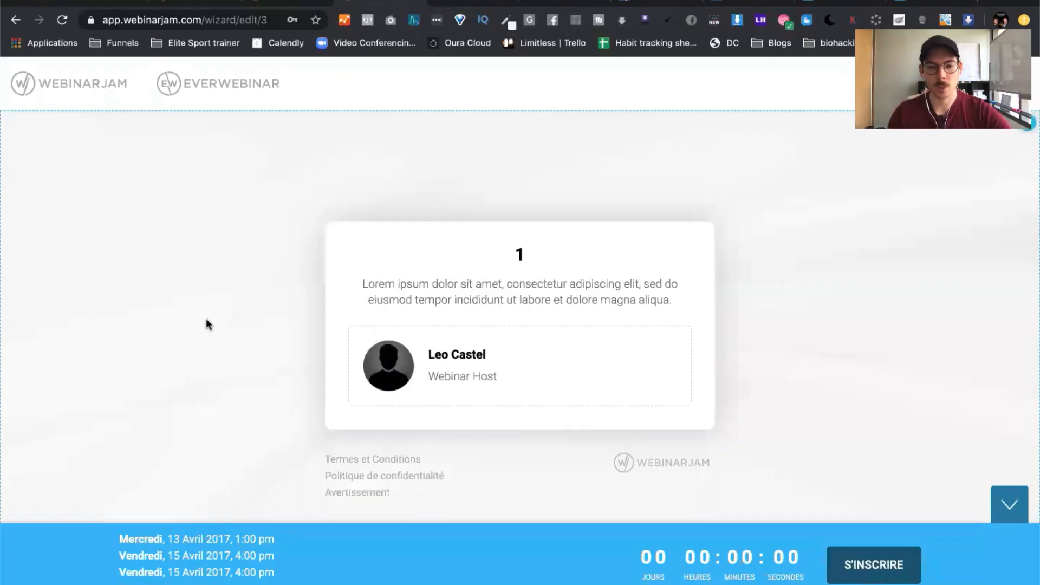
pyautogui.moveTo(575, 371)
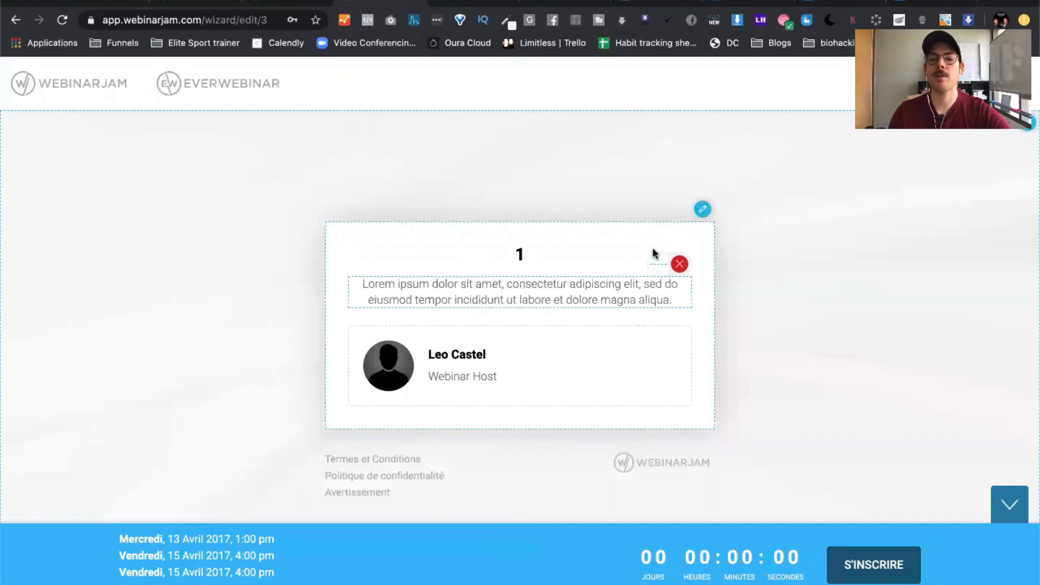
pyautogui.moveTo(661, 248)
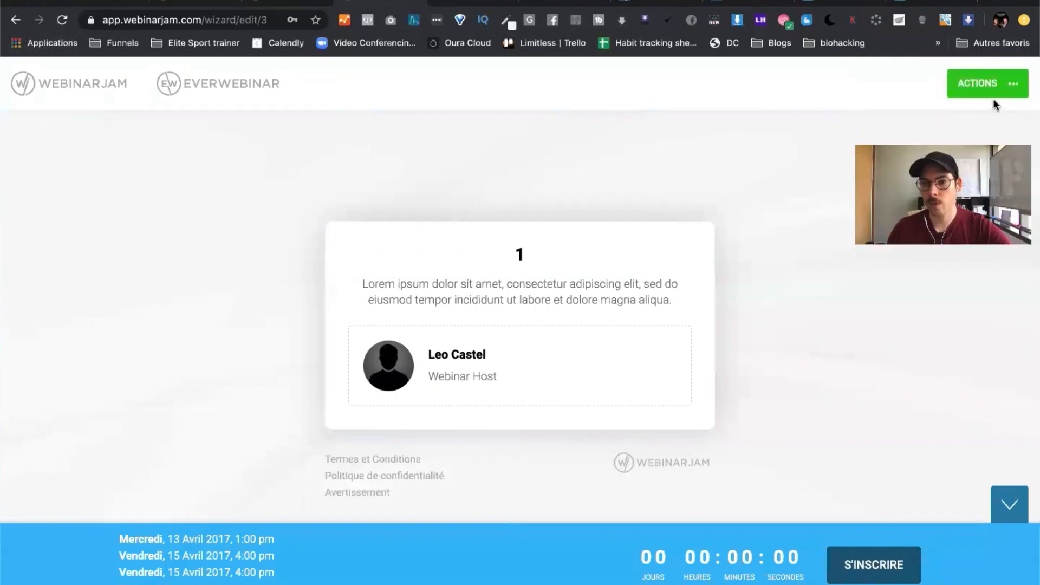
# Step: Leave the template editor and confirm the registration page design with Template 1
pyautogui.click(993, 84)
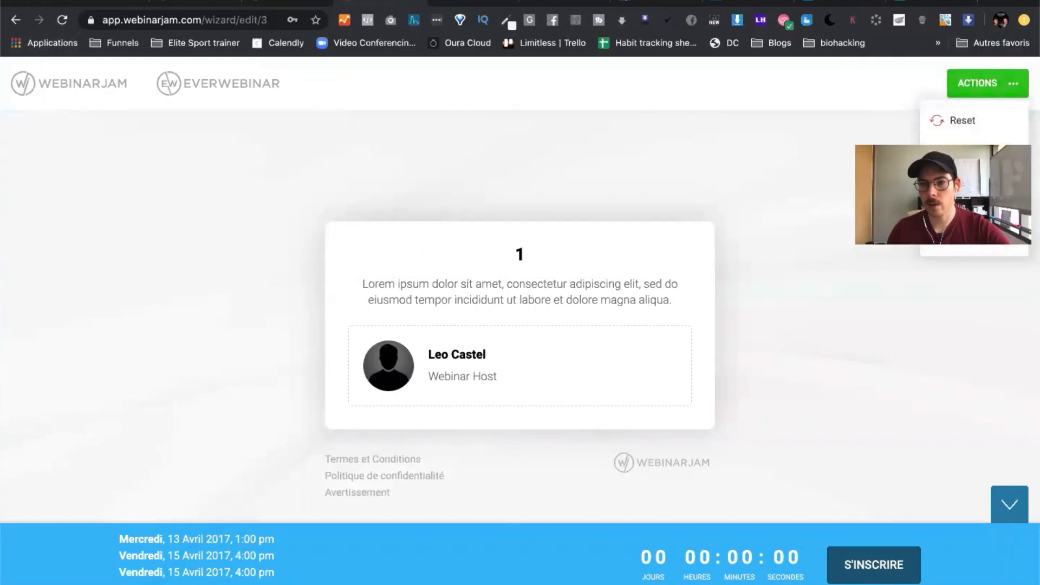
pyautogui.click(966, 236)
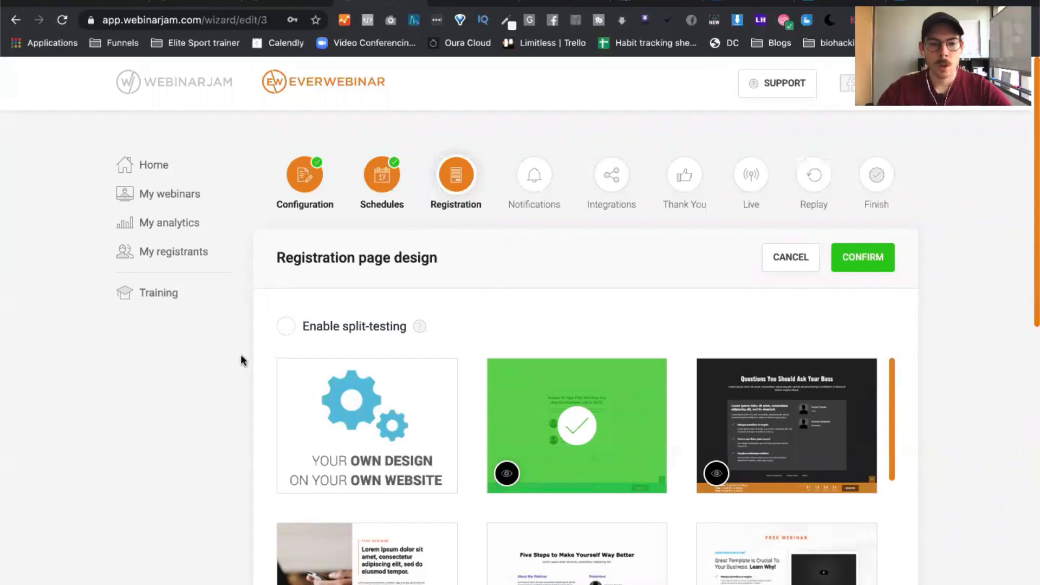
pyautogui.click(857, 263)
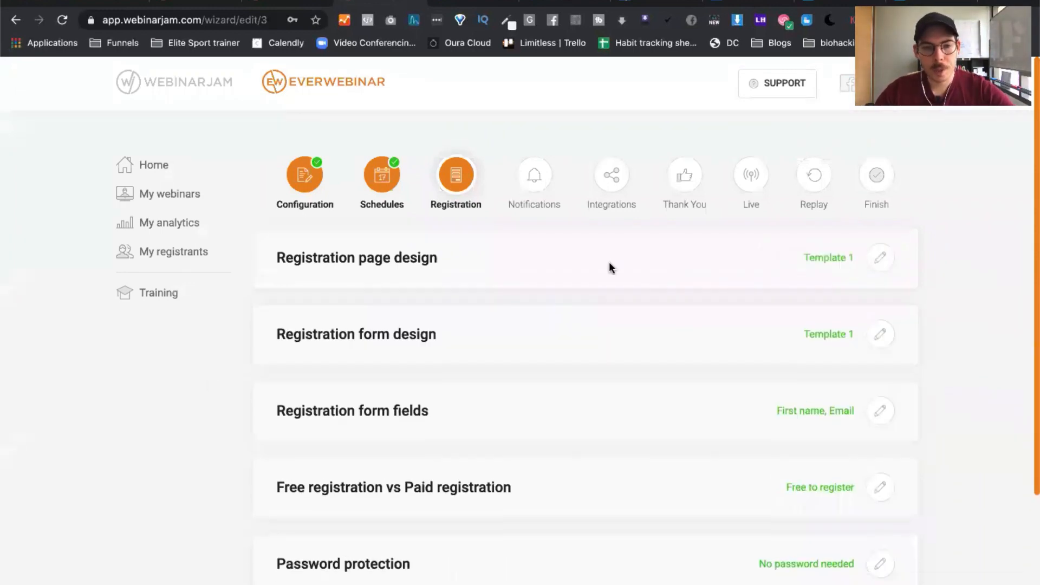
# Step: Open the registration form design for editing and look through its available templates and colour variants
pyautogui.click(880, 333)
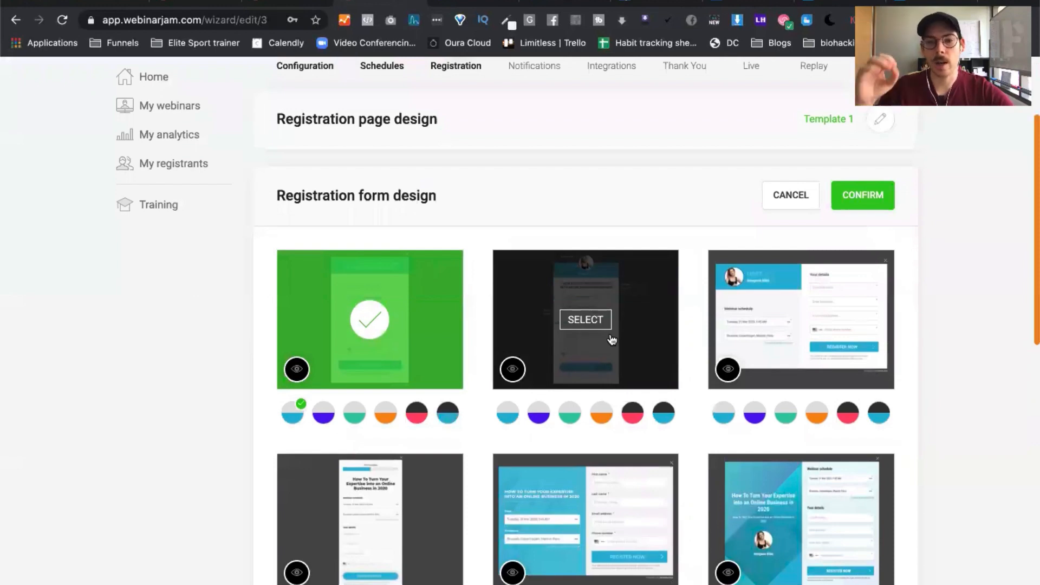
pyautogui.scroll(-5, 608, 503)
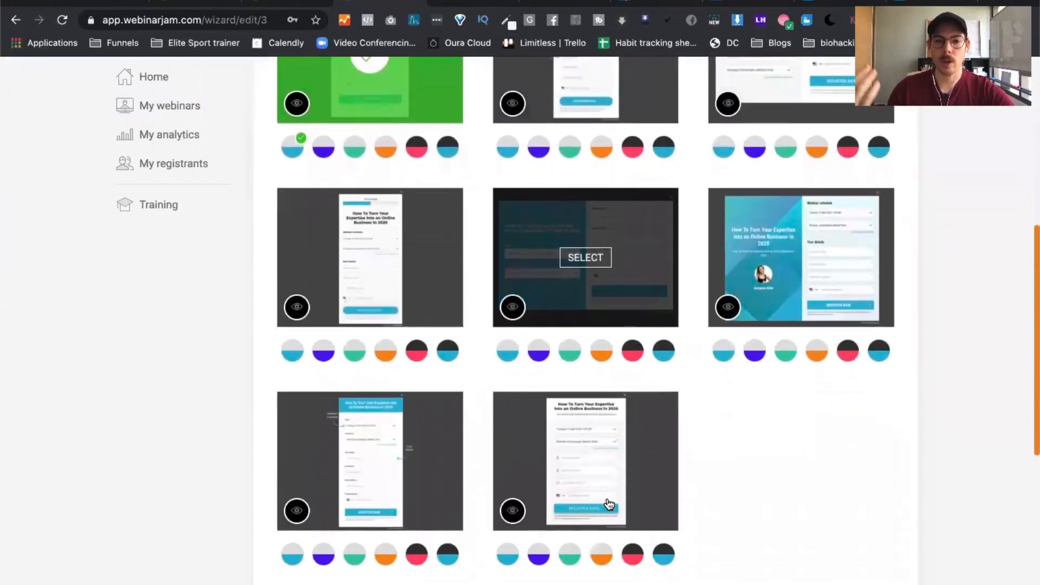
pyautogui.scroll(2, 542, 379)
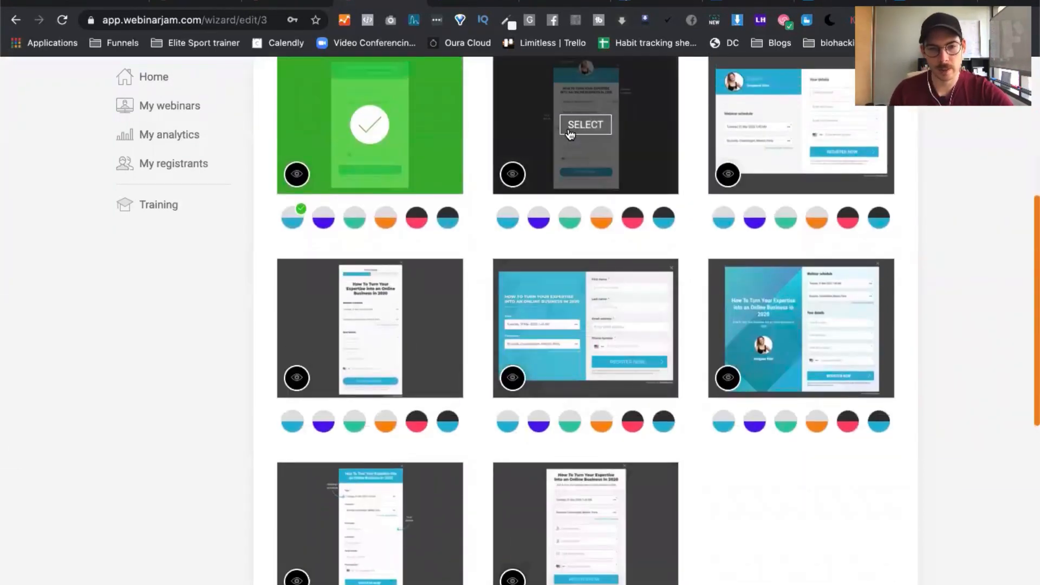
pyautogui.scroll(2, 582, 162)
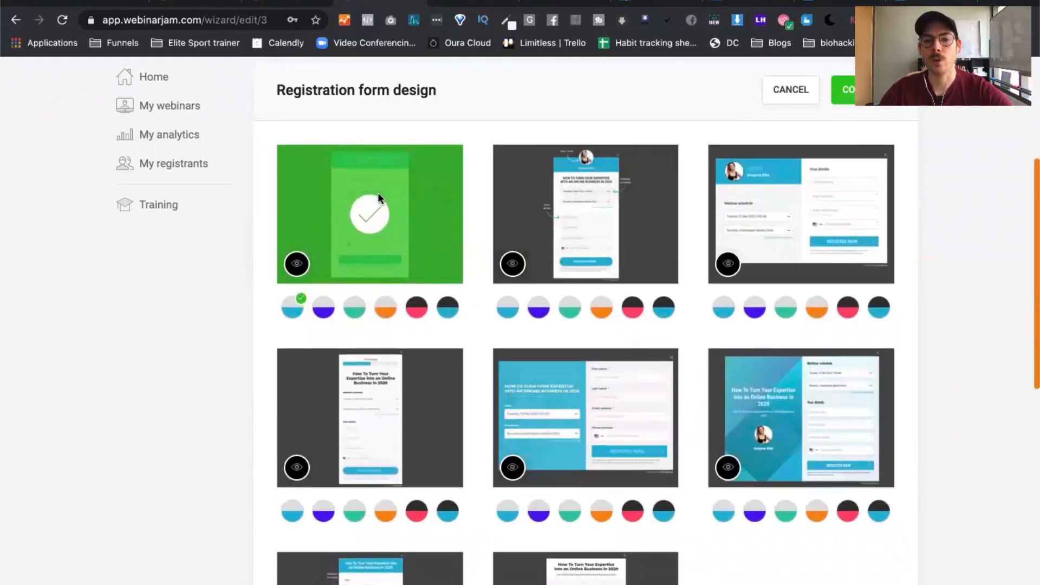
pyautogui.scroll(-3, 927, 414)
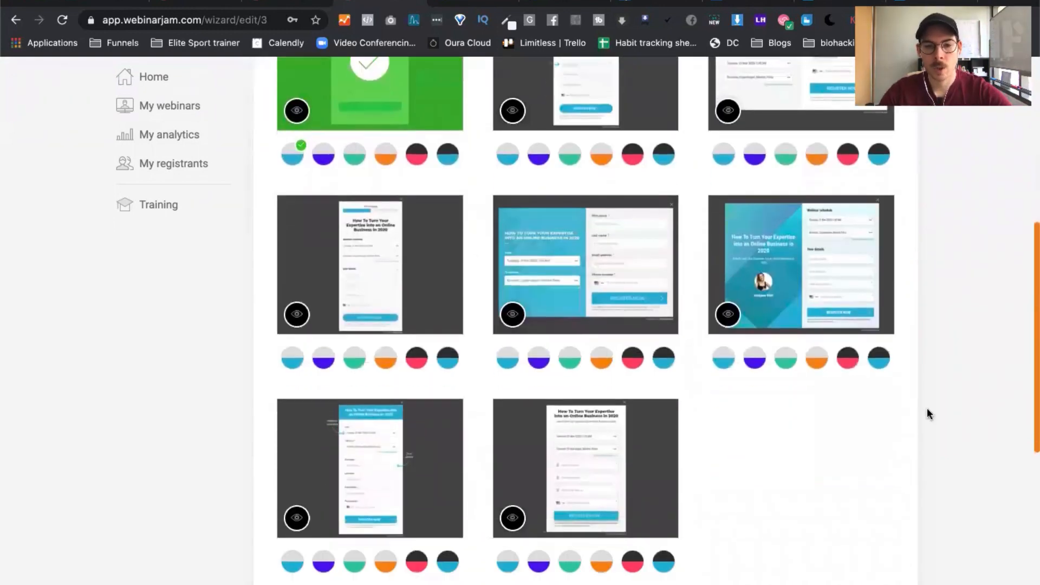
pyautogui.scroll(3, 928, 413)
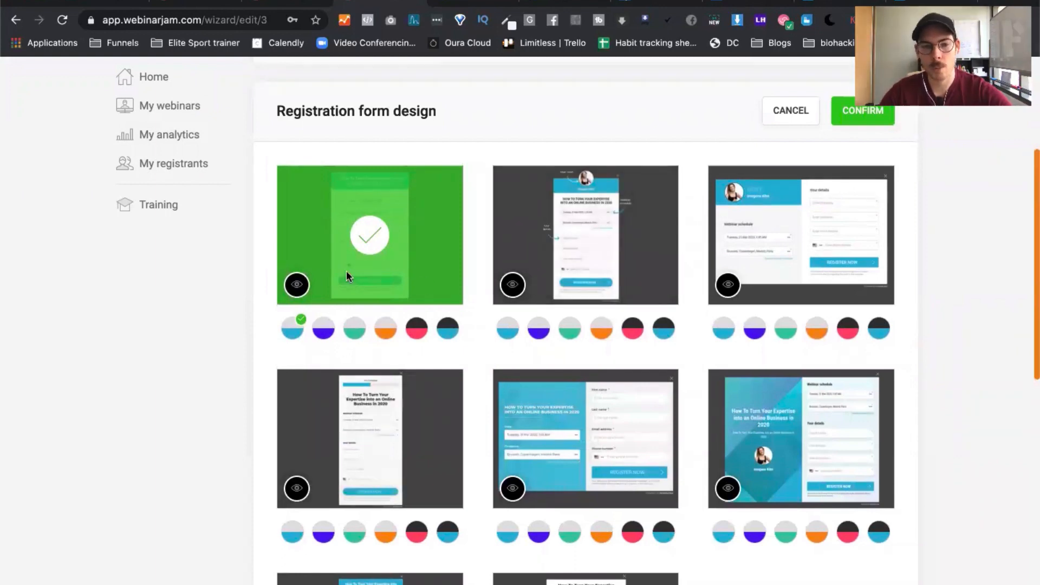
# Step: Preview the selected registration form template, check its date, time zone and contact fields, and close the preview
pyautogui.click(297, 284)
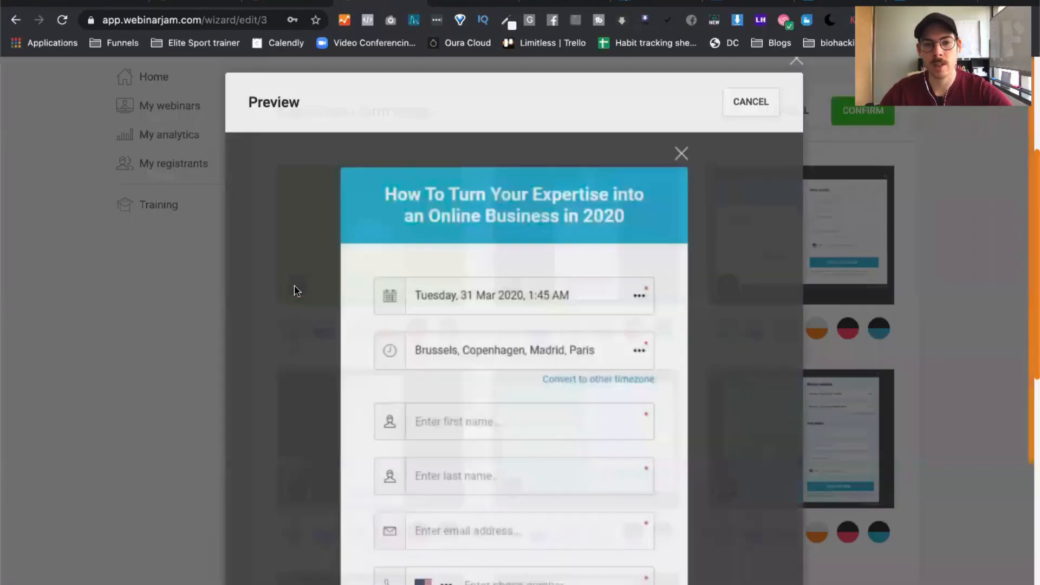
pyautogui.scroll(-3, 558, 393)
pyautogui.scroll(-1, 557, 394)
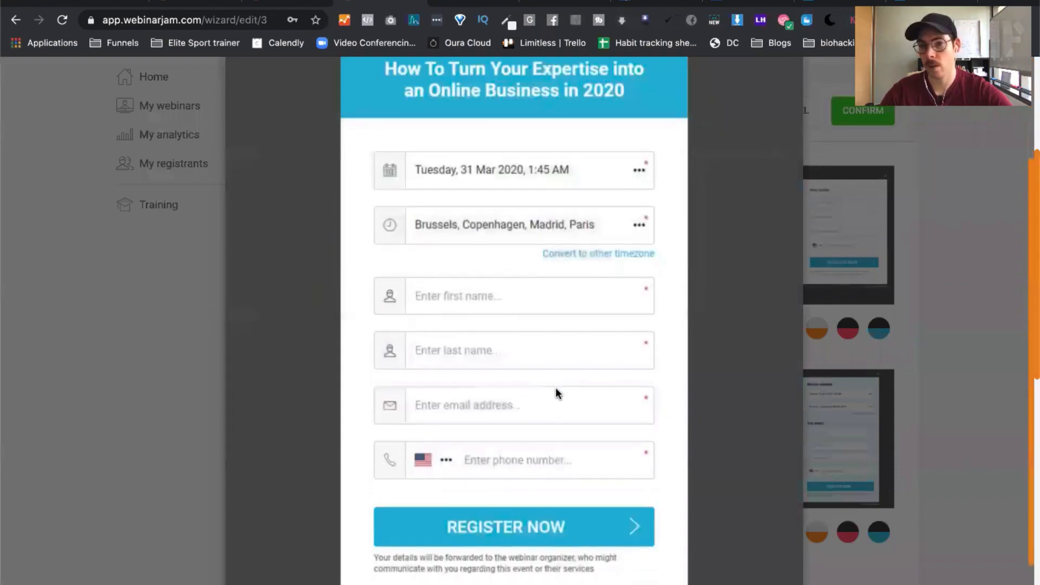
pyautogui.scroll(5, 556, 394)
pyautogui.click(747, 69)
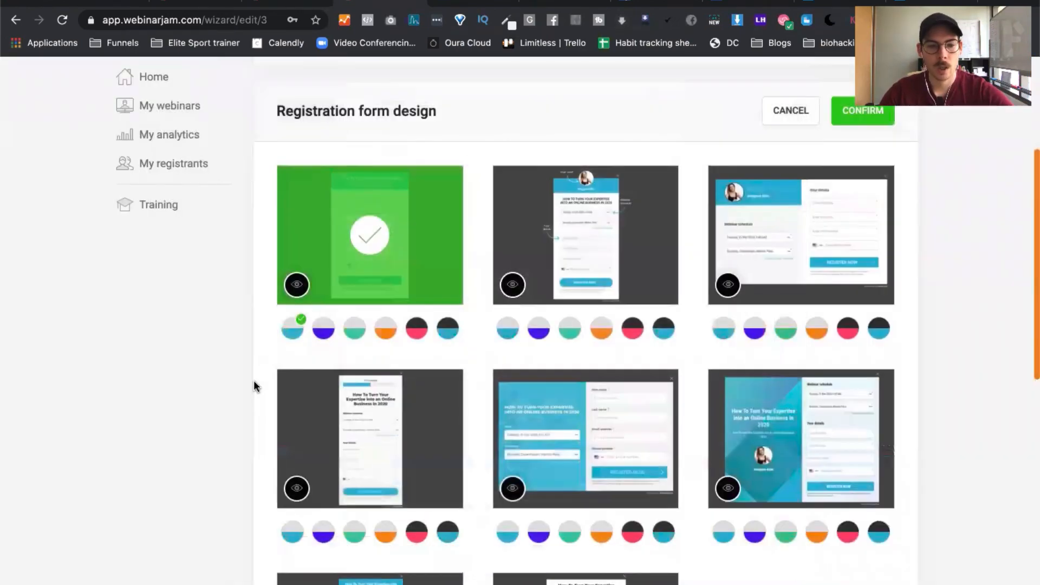
# Step: Confirm the registration form design with Template 1 and proceed to the Notifications stage
pyautogui.scroll(-10, 255, 386)
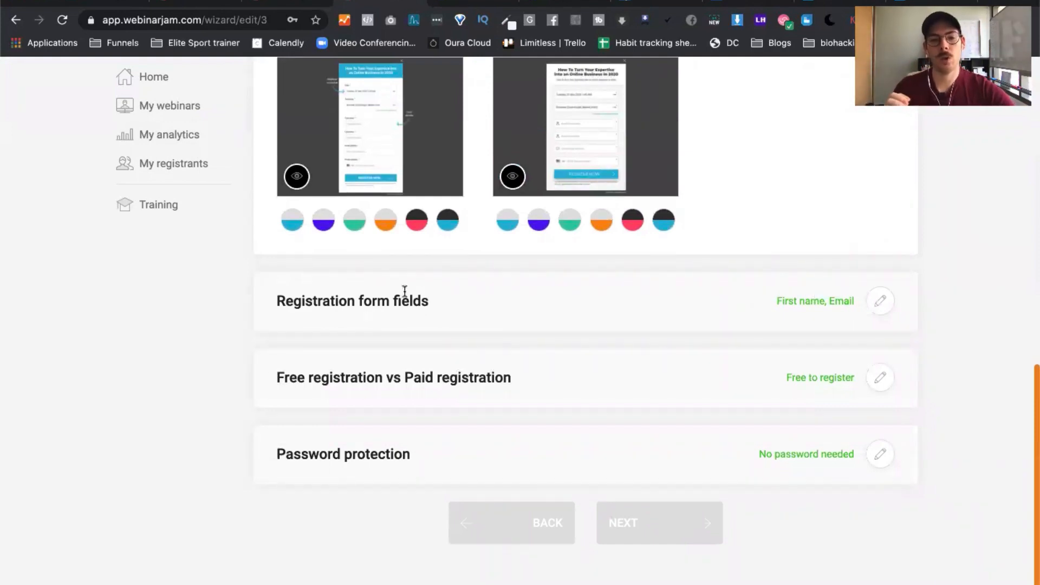
pyautogui.moveTo(357, 300); pyautogui.dragTo(413, 301)
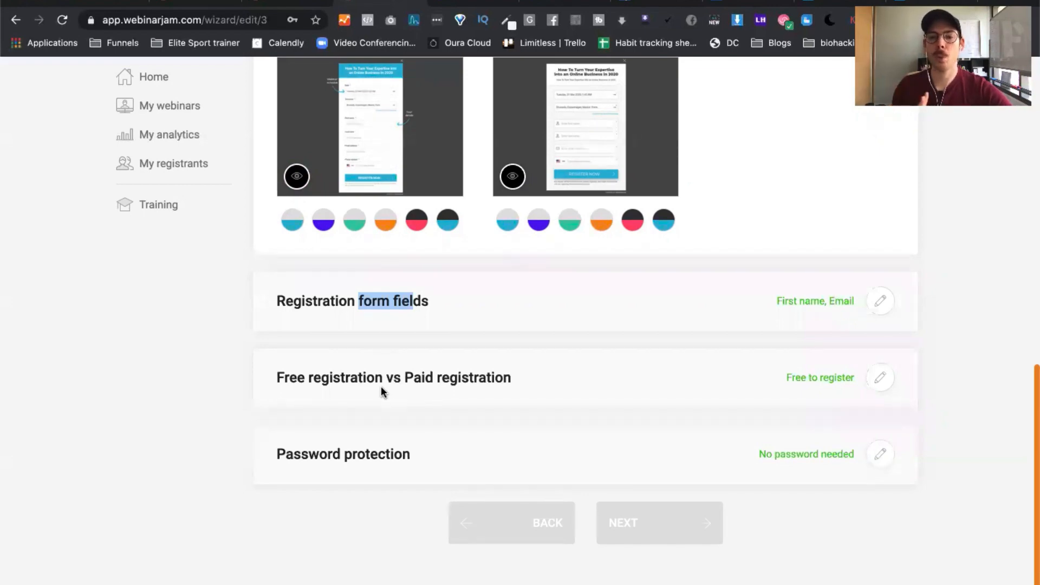
pyautogui.scroll(1, 715, 414)
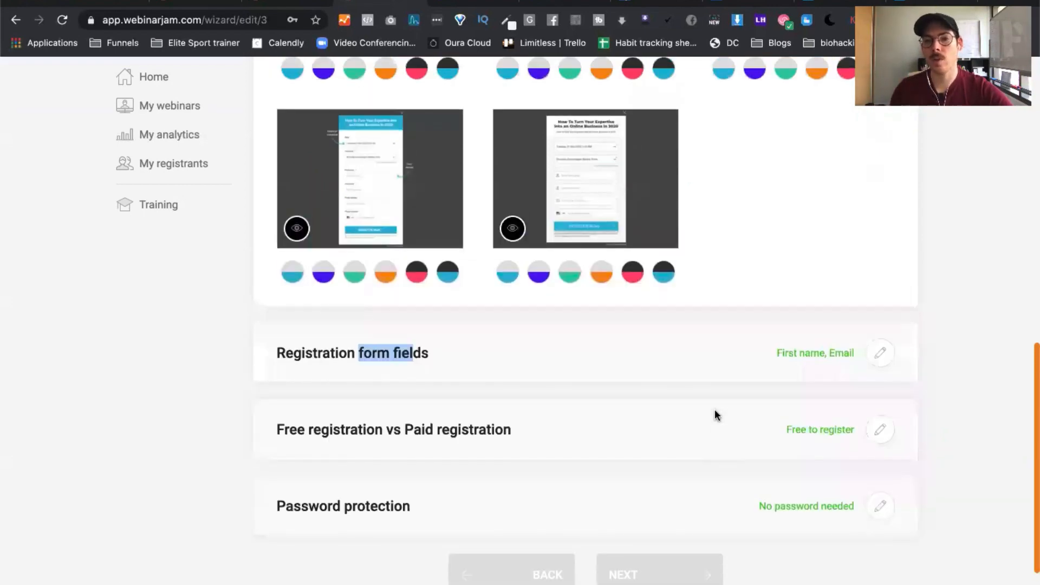
pyautogui.scroll(15, 715, 415)
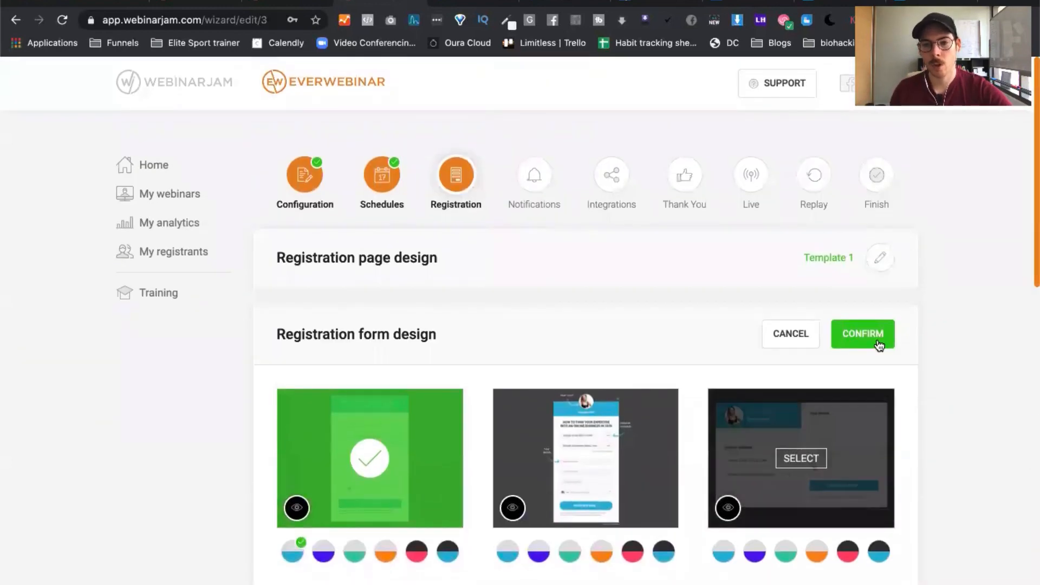
pyautogui.click(878, 345)
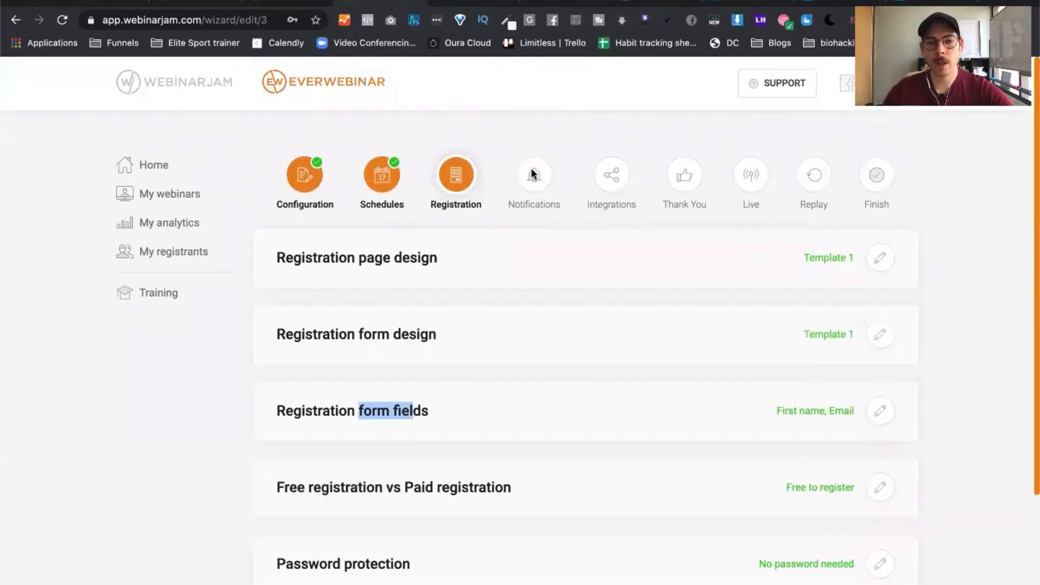
pyautogui.scroll(-3, 673, 348)
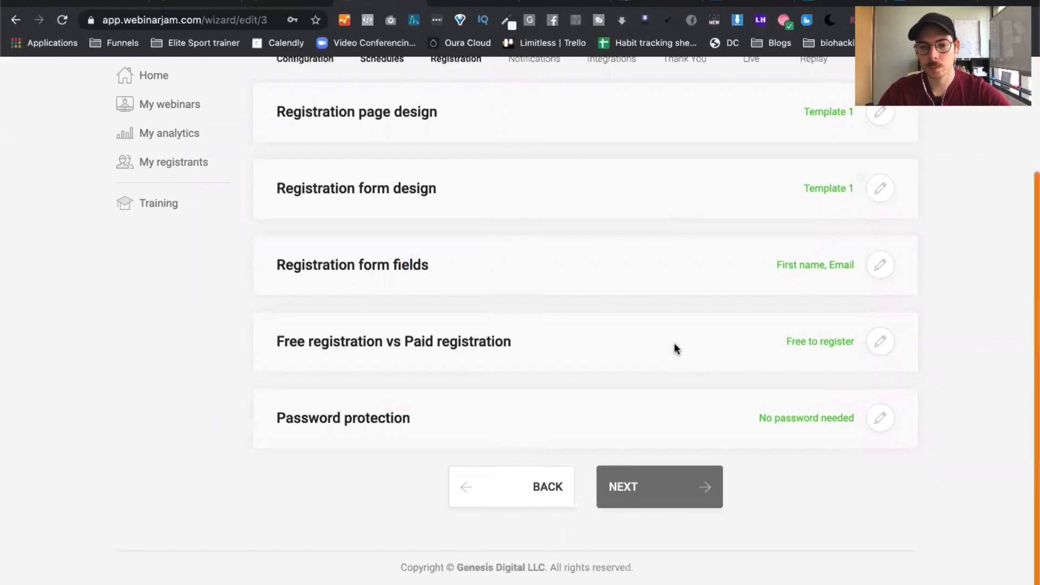
pyautogui.click(659, 506)
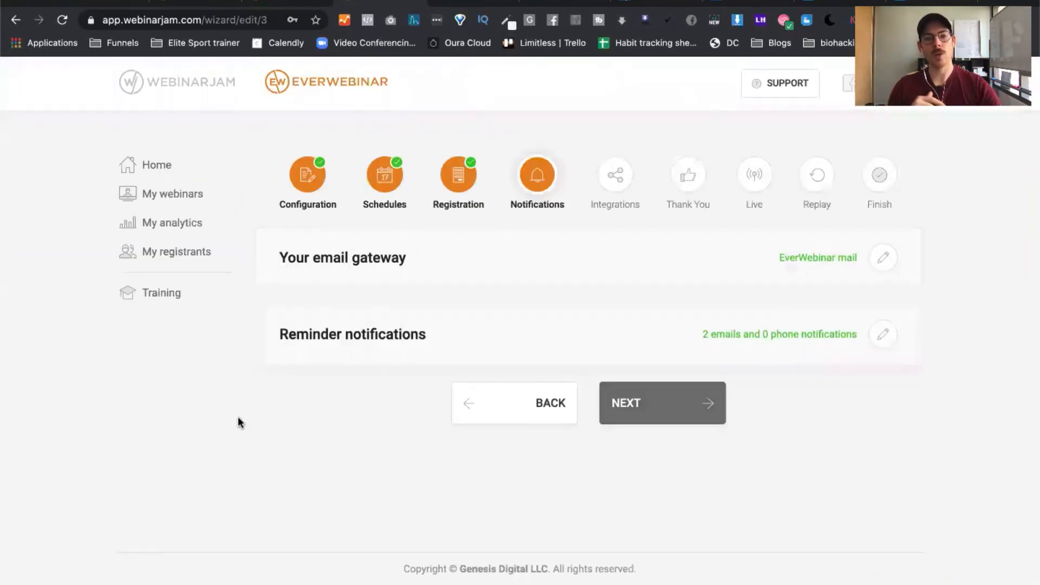
# Step: Switch to the other, fully configured webinar and open its email gateway settings in the Notifications stage
pyautogui.click(180, 2)
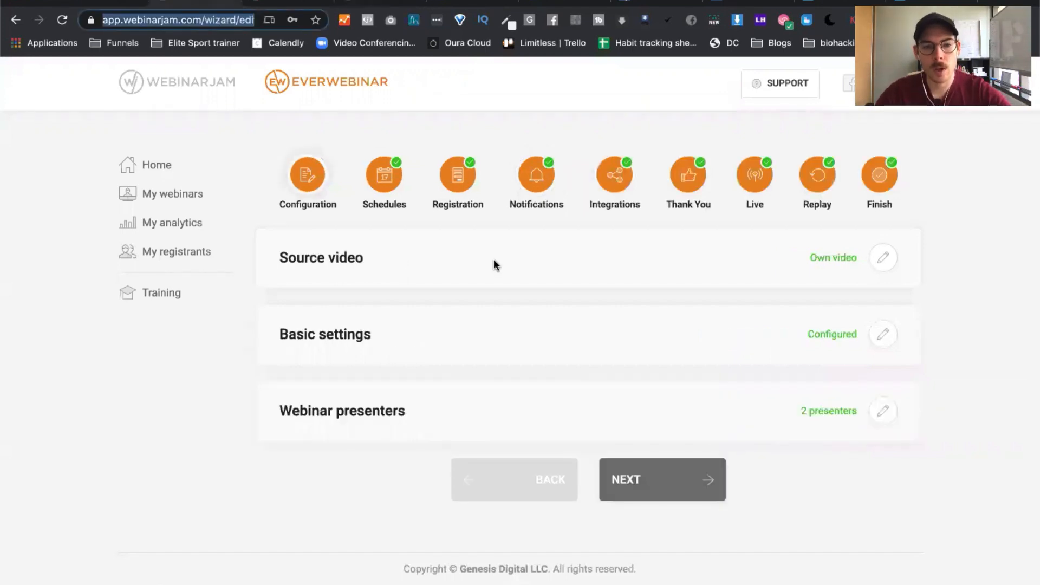
pyautogui.click(543, 183)
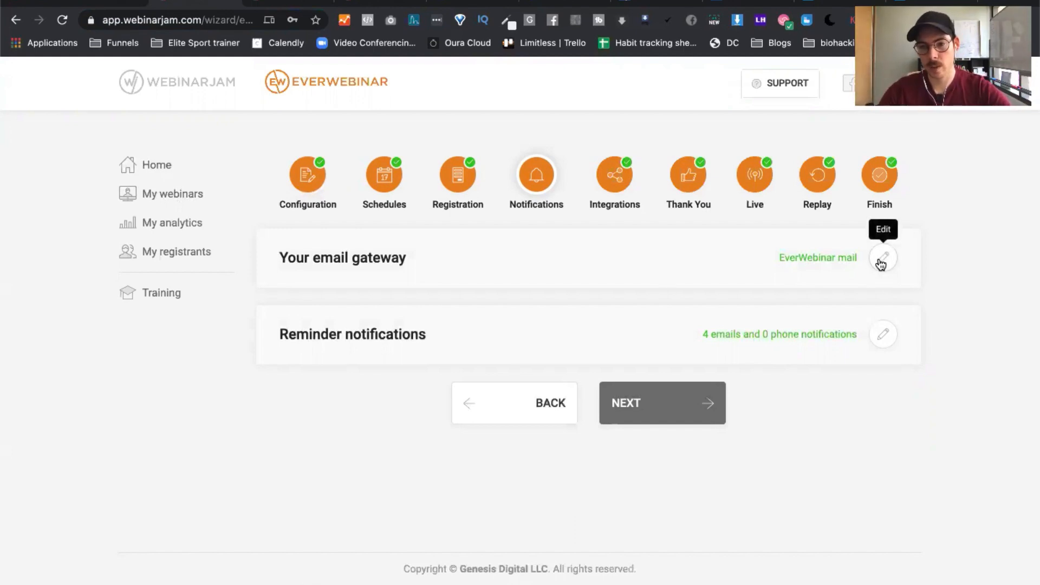
pyautogui.moveTo(857, 258); pyautogui.dragTo(836, 258)
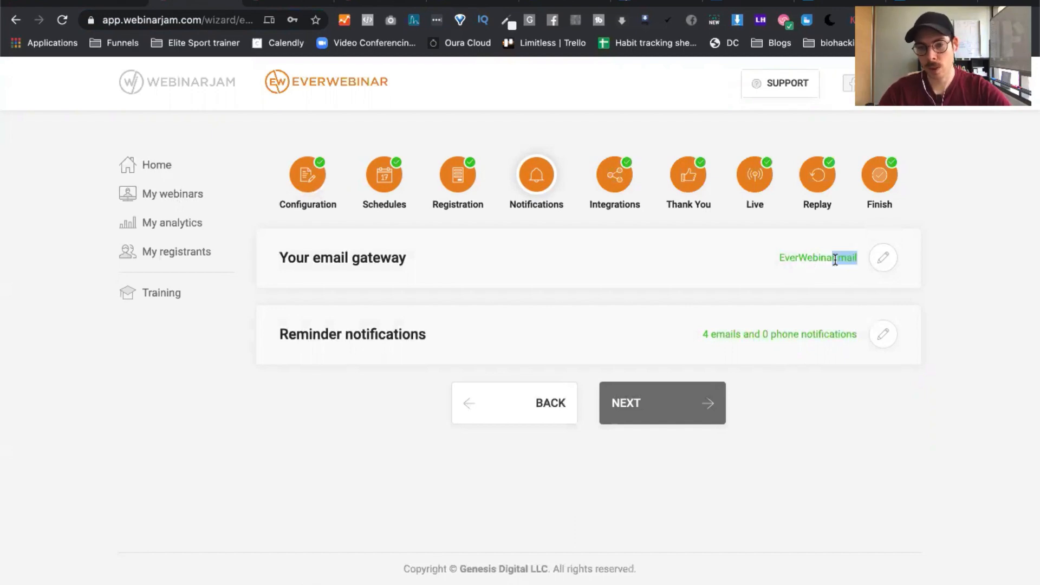
pyautogui.click(769, 259)
pyautogui.click(882, 258)
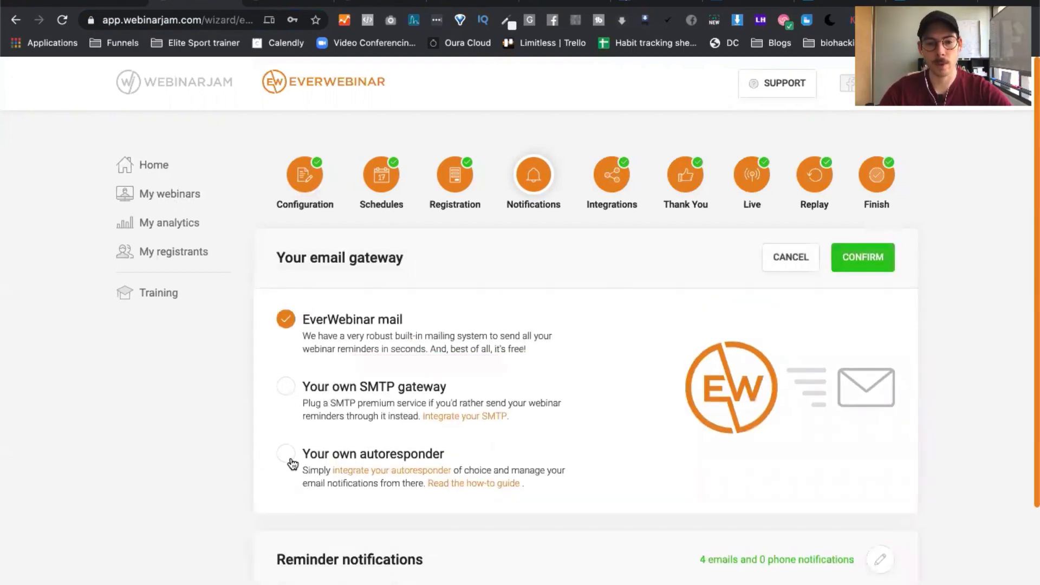
# Step: Try your own autoresponder as the email gateway, then switch back to EverWebinar mail
pyautogui.click(291, 461)
pyautogui.scroll(-5, 706, 403)
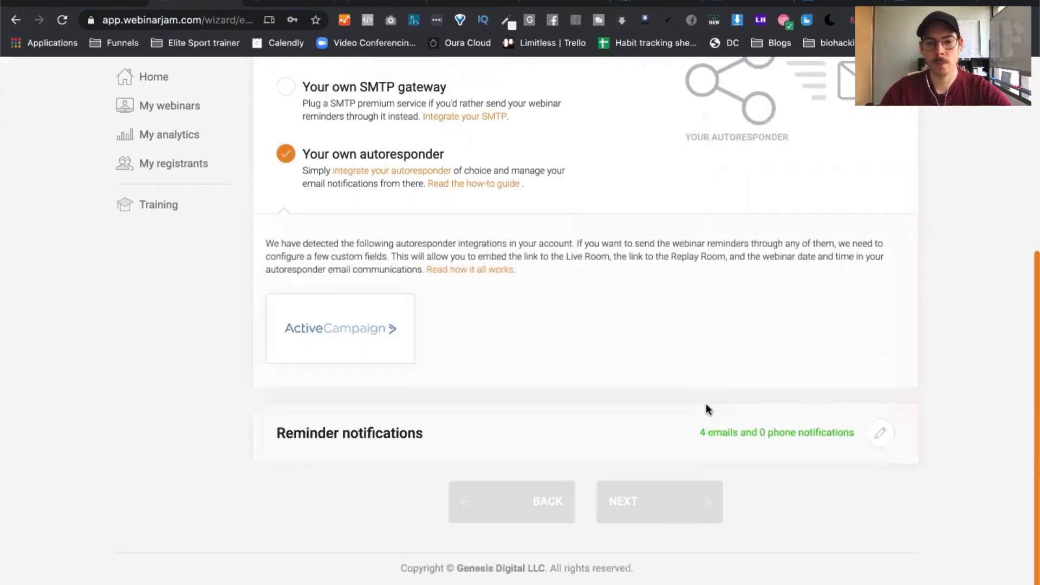
pyautogui.moveTo(368, 325)
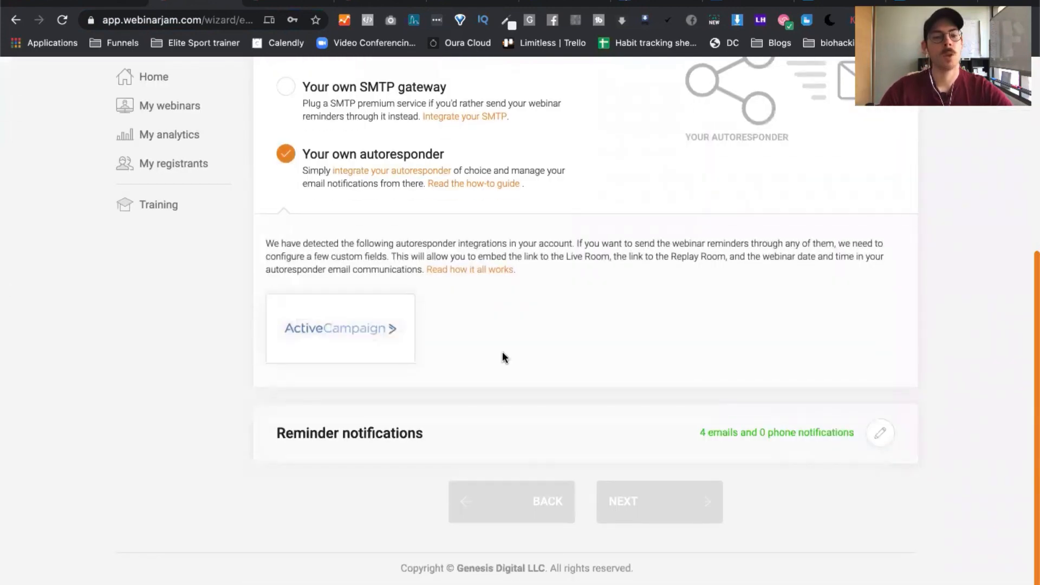
pyautogui.scroll(2, 502, 352)
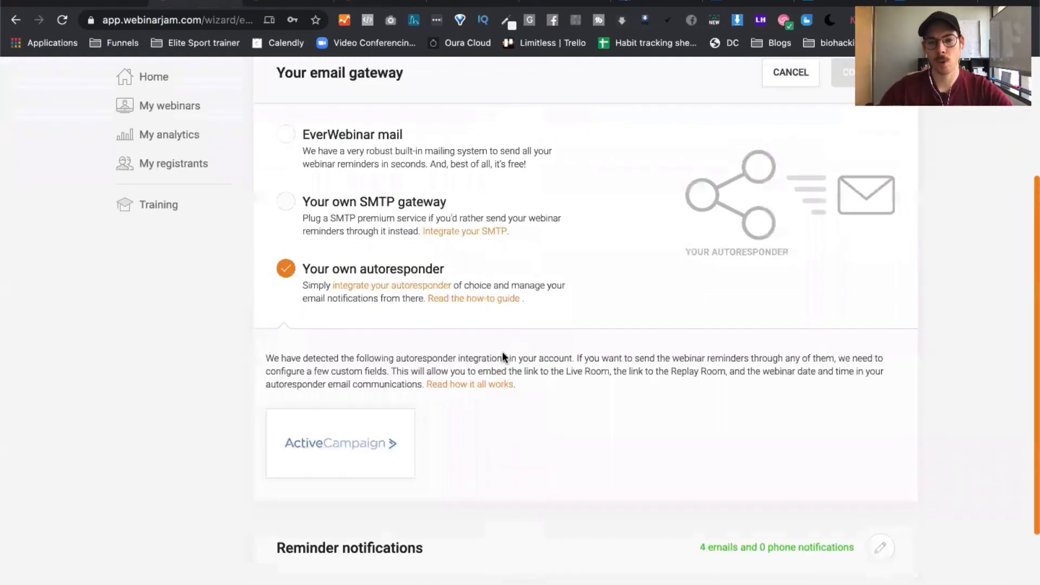
pyautogui.click(290, 136)
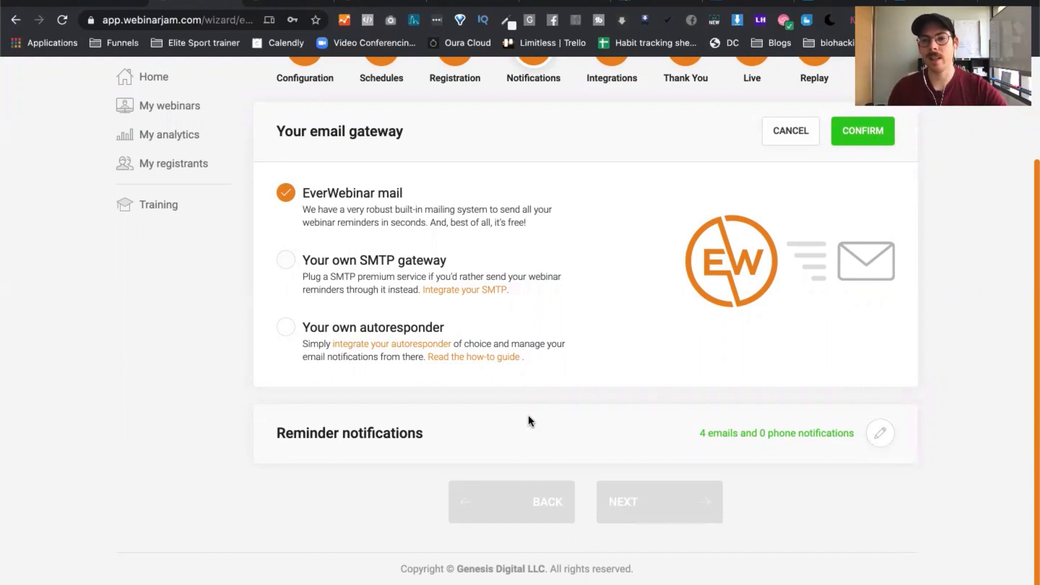
# Step: Open the reminder notifications for editing and look over the scheduled pre-webinar and post-webinar emails
pyautogui.click(880, 444)
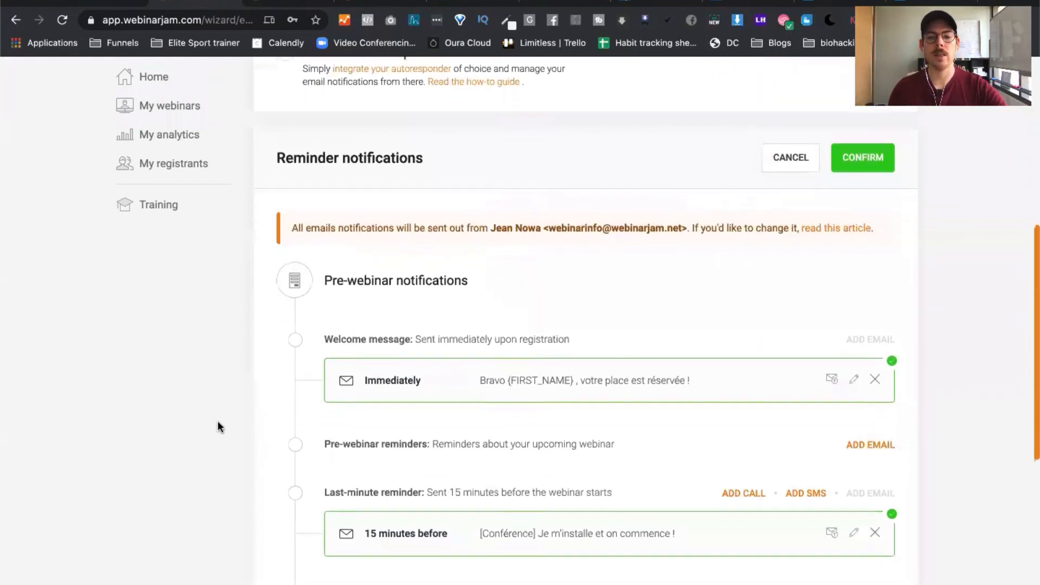
pyautogui.scroll(-5, 217, 420)
pyautogui.scroll(3, 216, 420)
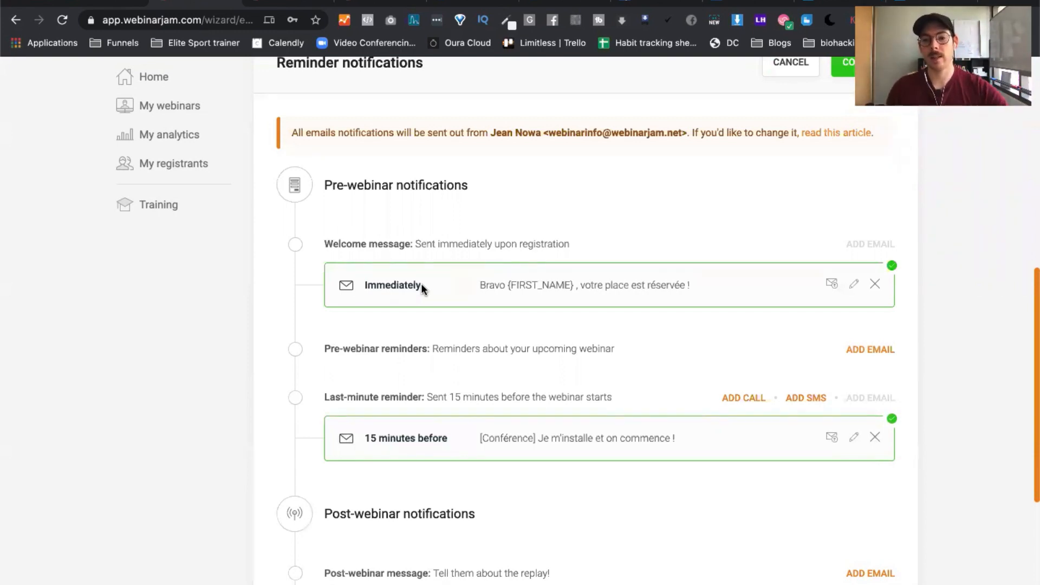
# Step: Open the immediate welcome email and examine its subject, opening text and {LIVE_LINK} shortcode against the shortcode list
pyautogui.click(855, 285)
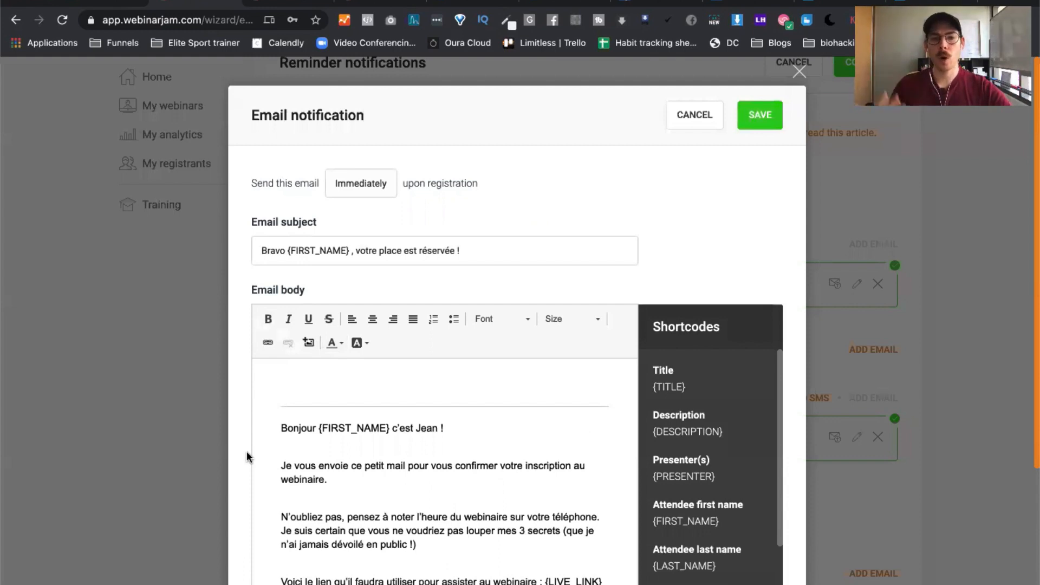
pyautogui.scroll(-4, 246, 450)
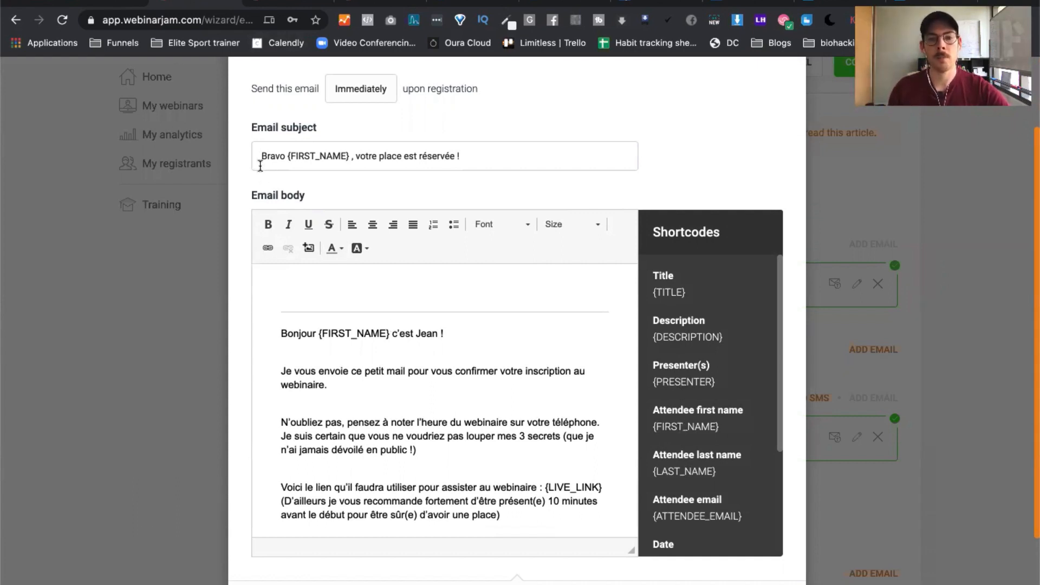
pyautogui.scroll(-4, 483, 431)
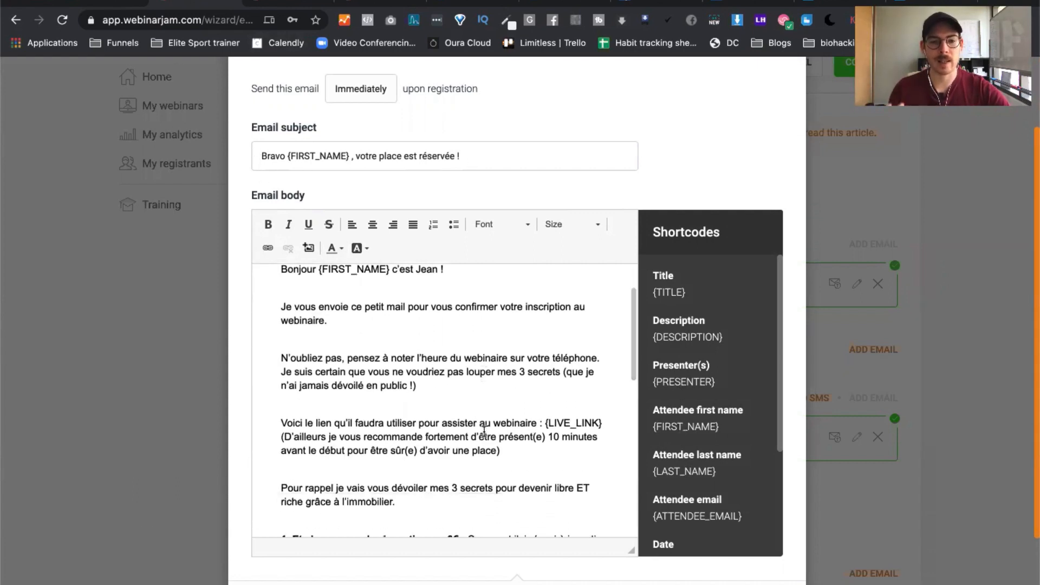
pyautogui.scroll(1, 456, 333)
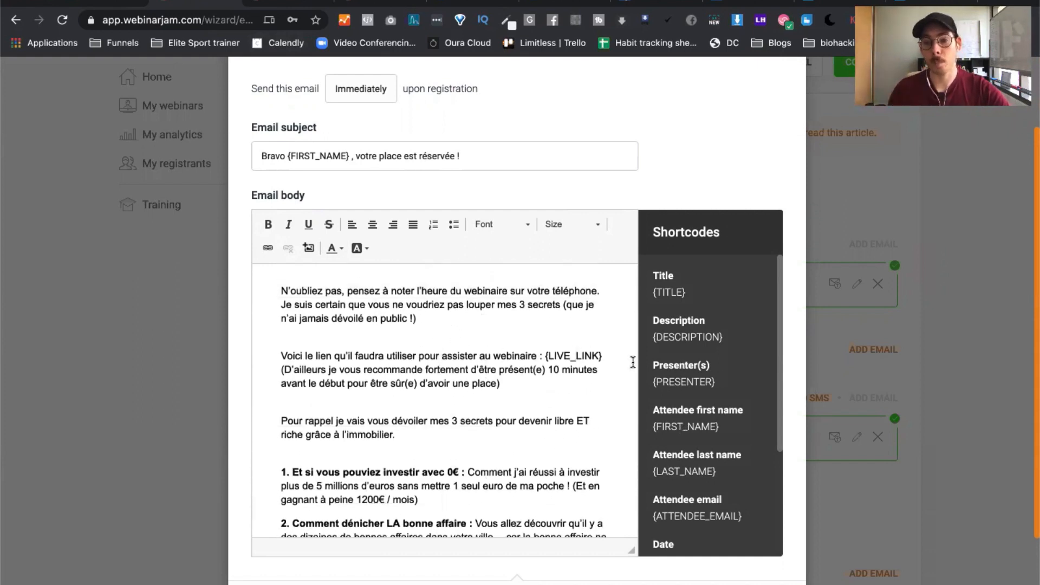
pyautogui.moveTo(603, 356); pyautogui.dragTo(544, 355)
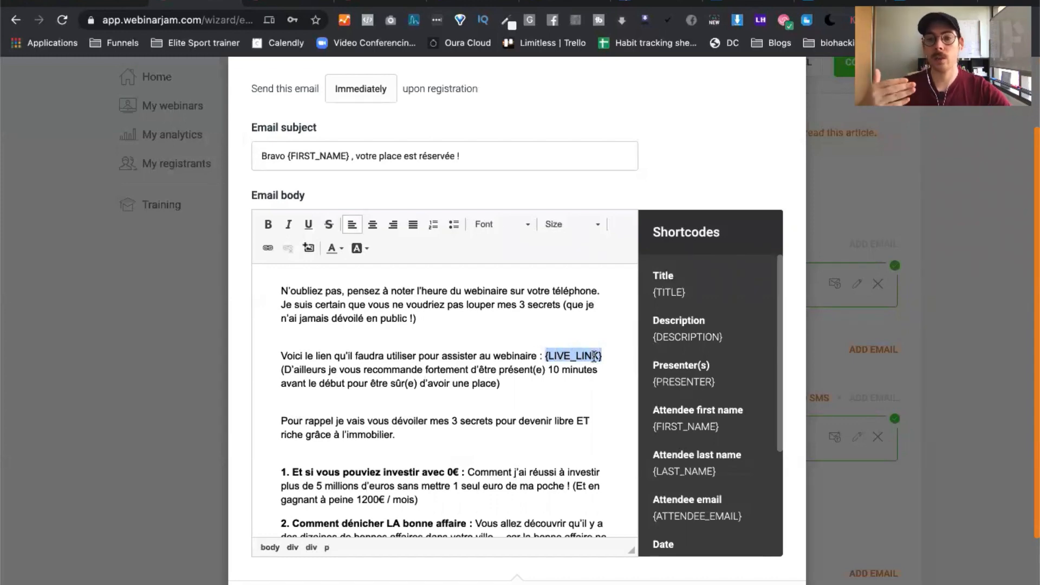
pyautogui.scroll(-3, 768, 432)
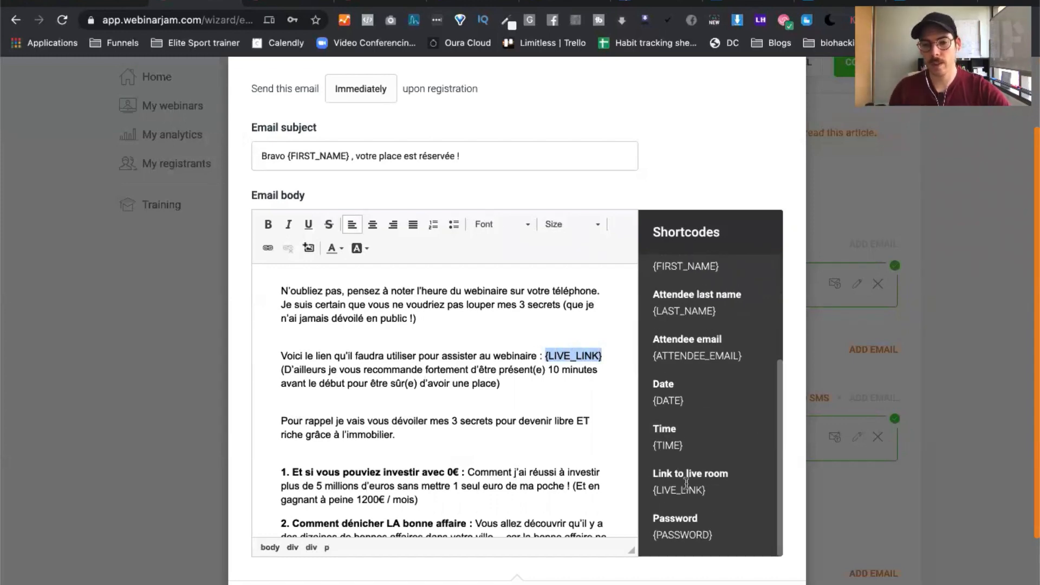
# Step: Read the rest of the welcome email through its postscript about the replay and save the notification
pyautogui.click(373, 409)
pyautogui.scroll(-3, 378, 410)
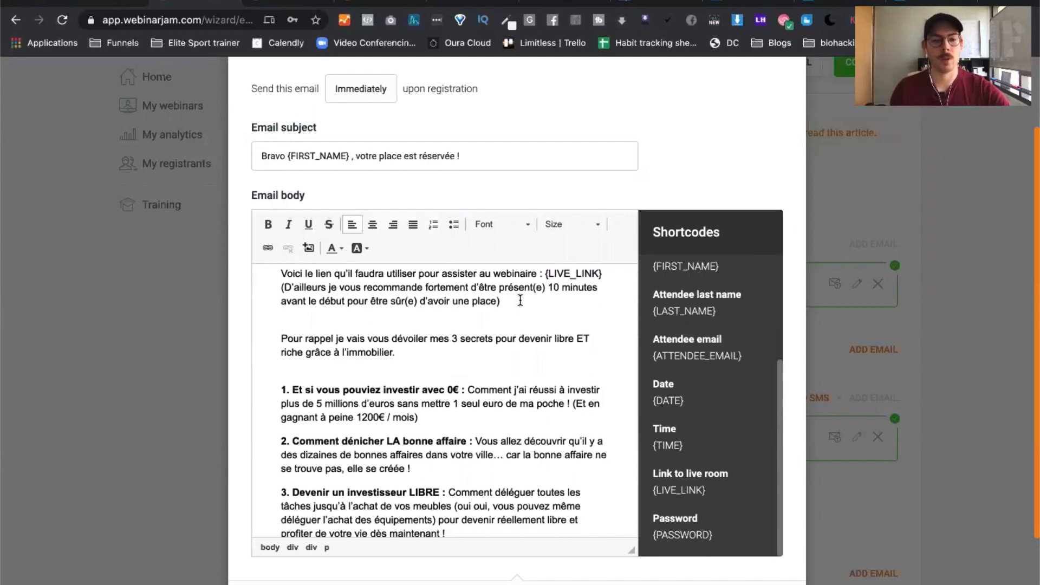
pyautogui.scroll(-3, 519, 299)
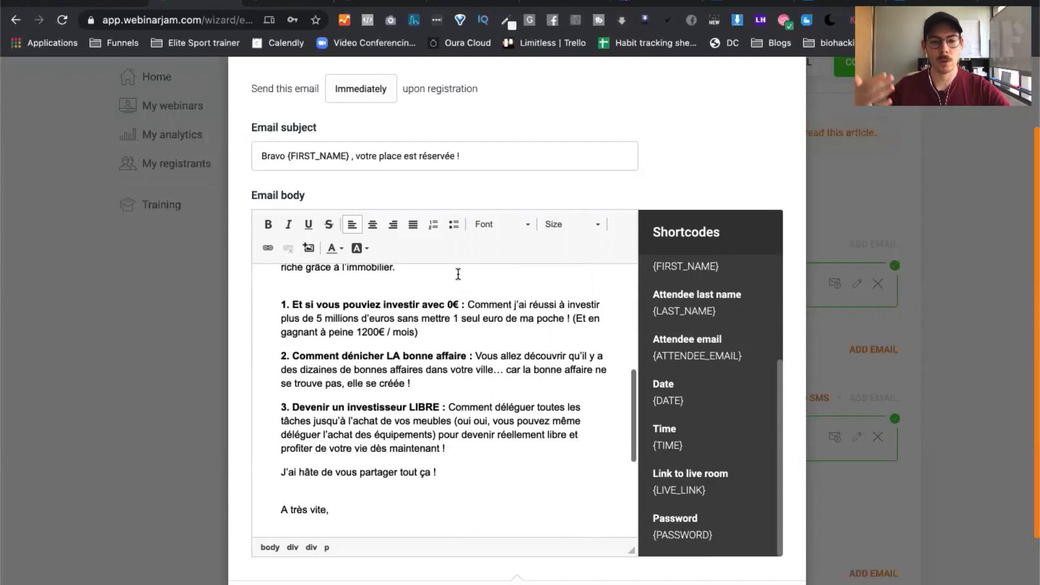
pyautogui.scroll(-7, 458, 438)
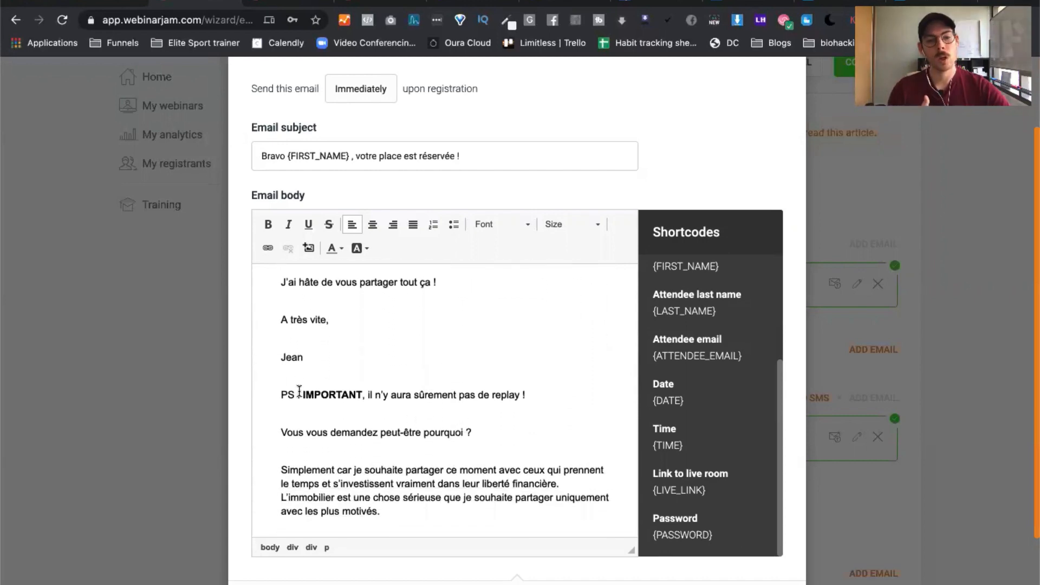
pyautogui.scroll(-1, 503, 408)
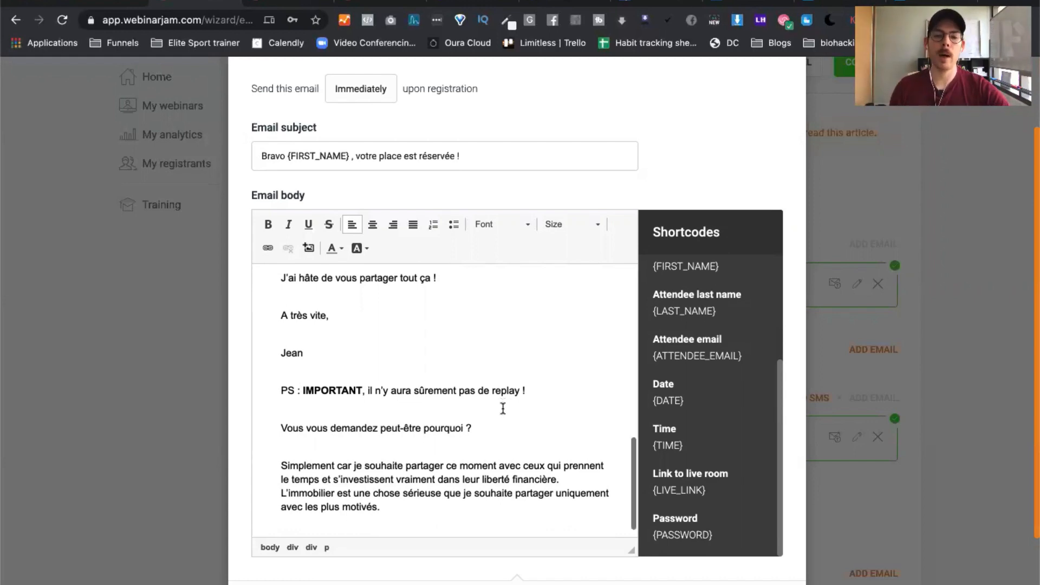
pyautogui.scroll(-1, 502, 409)
pyautogui.scroll(3, 658, 151)
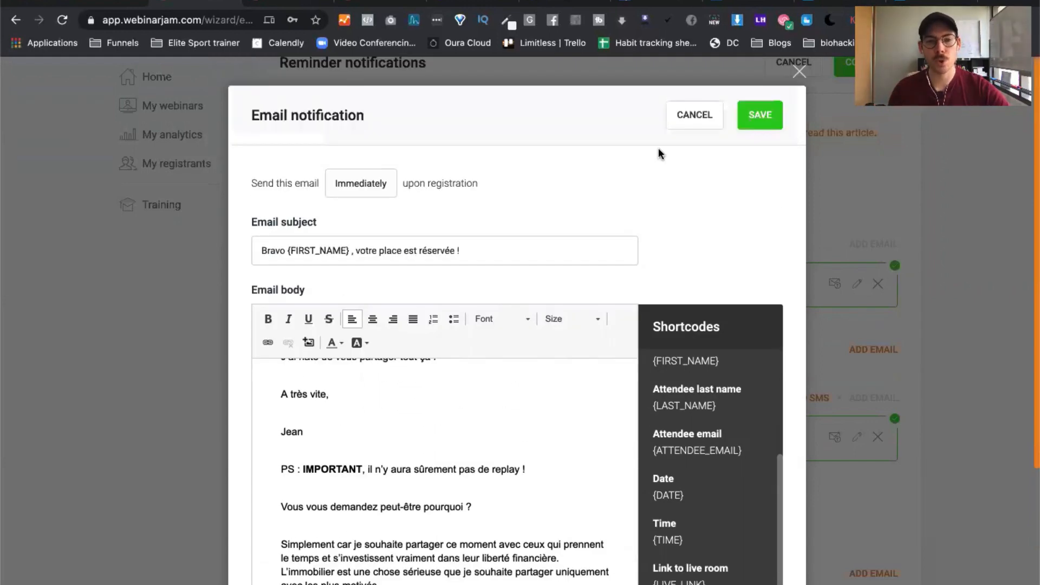
pyautogui.click(759, 114)
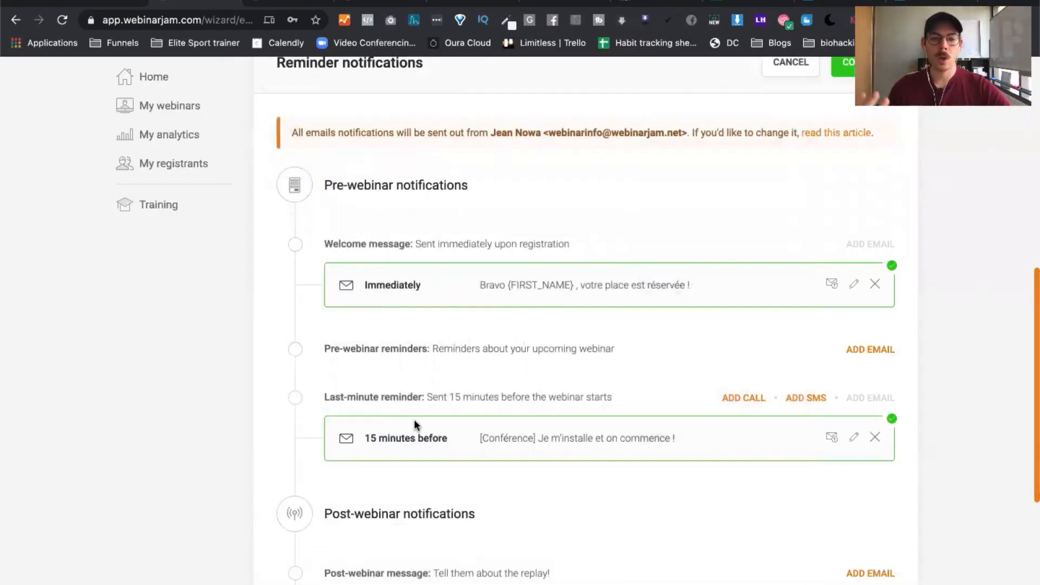
# Step: Look over the 15-minute last-minute reminder and the post-webinar messages in the notification list
pyautogui.moveTo(364, 438); pyautogui.dragTo(427, 435)
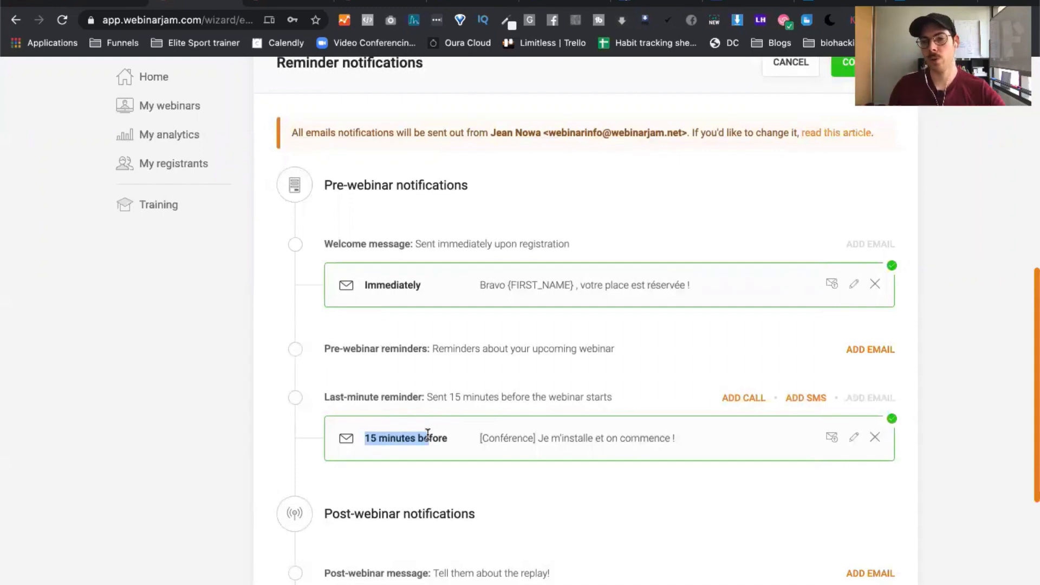
pyautogui.scroll(-3, 427, 434)
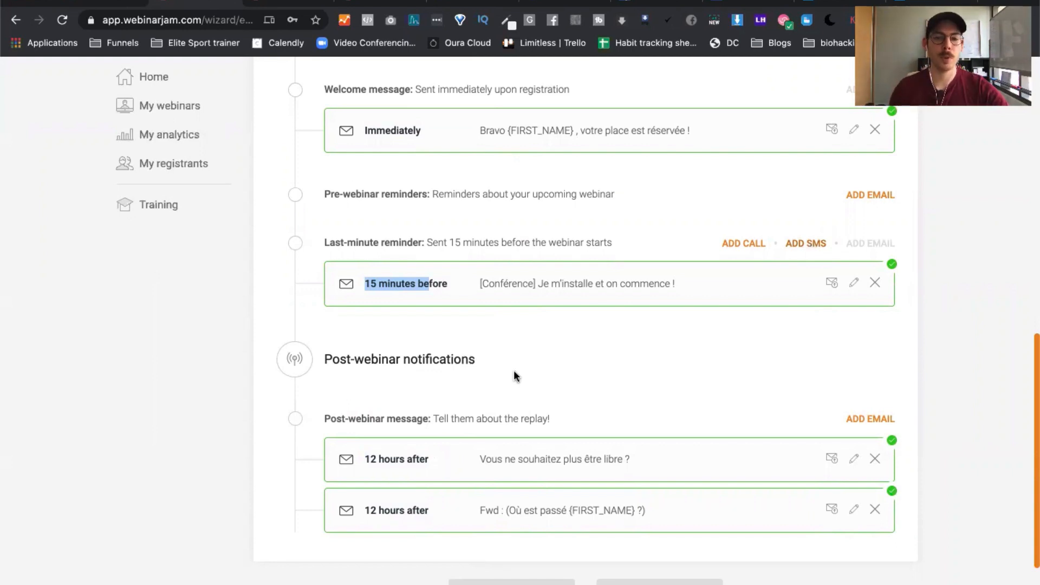
pyautogui.scroll(-3, 587, 344)
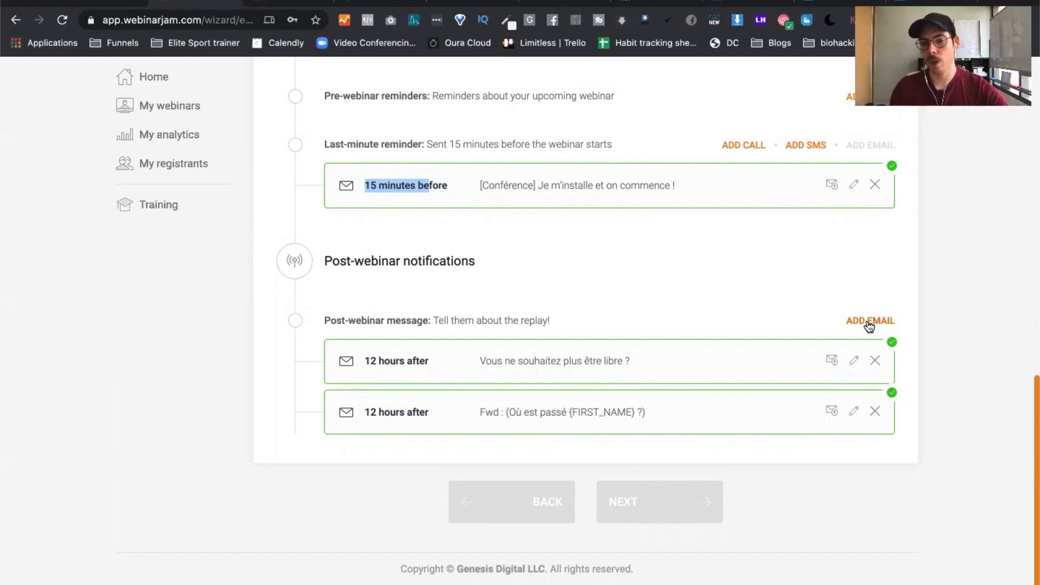
# Step: Open the "Vous ne souhaitez plus être libre ?" post-webinar email, review its recipient options, and save it for those who did not attend
pyautogui.click(854, 358)
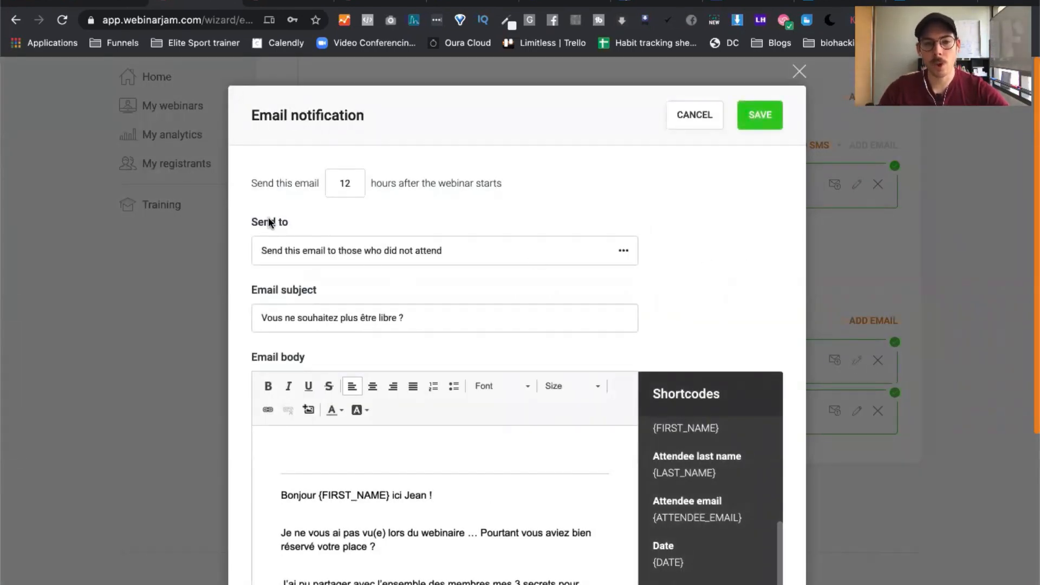
pyautogui.moveTo(246, 223); pyautogui.dragTo(292, 225)
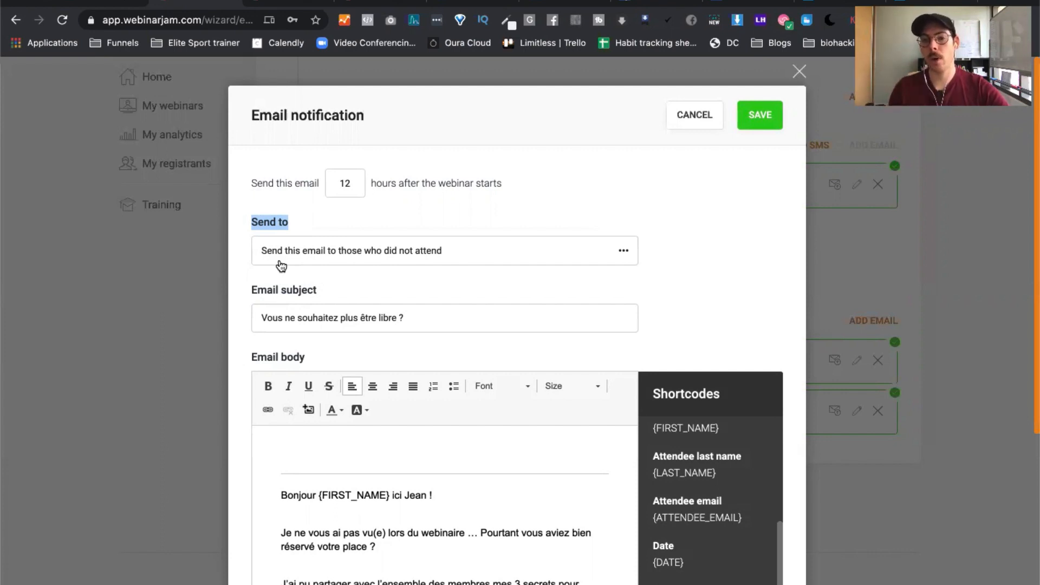
pyautogui.click(625, 253)
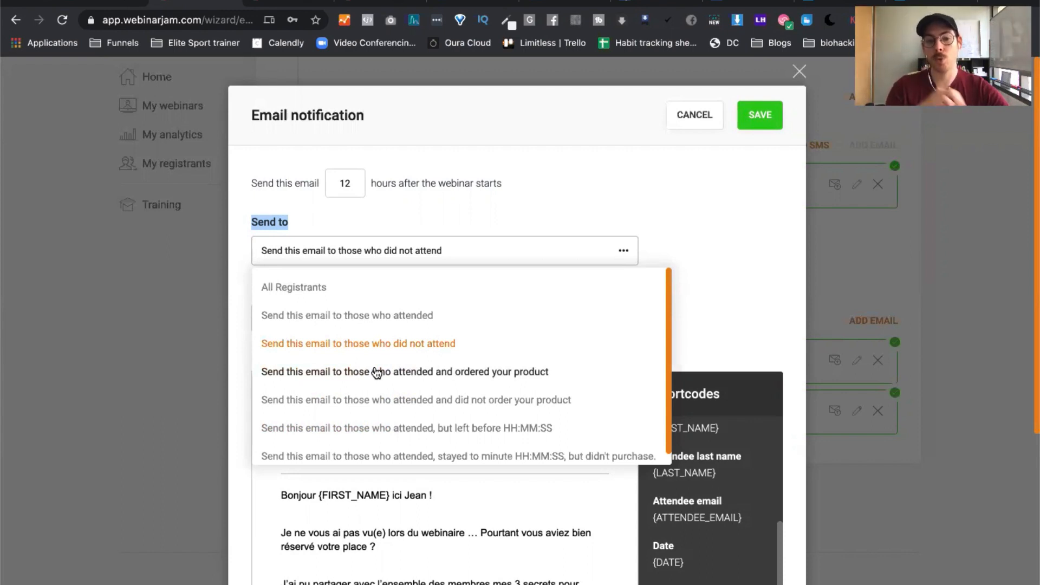
pyautogui.scroll(-1, 377, 372)
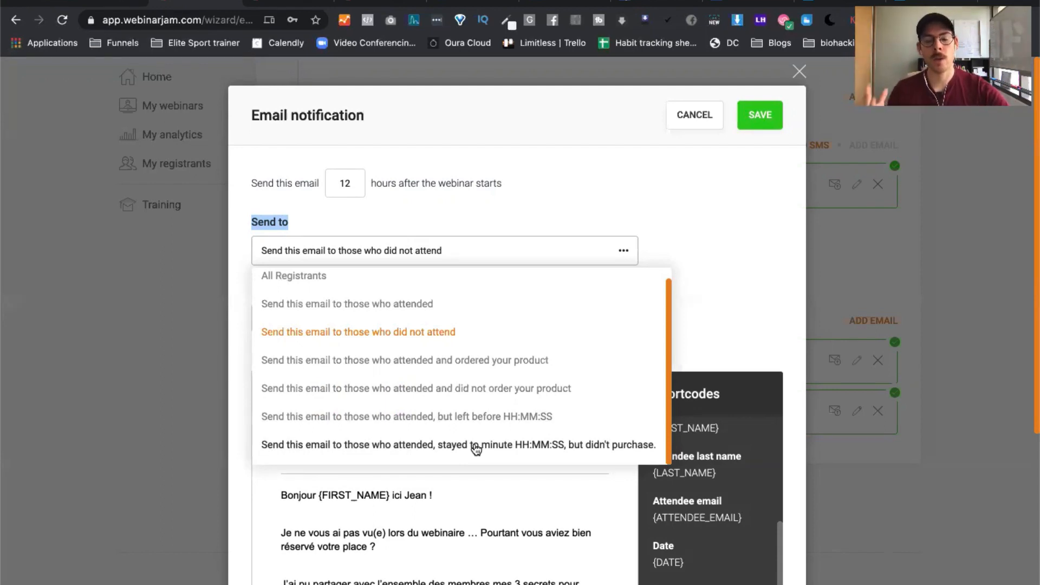
pyautogui.click(622, 172)
pyautogui.click(758, 116)
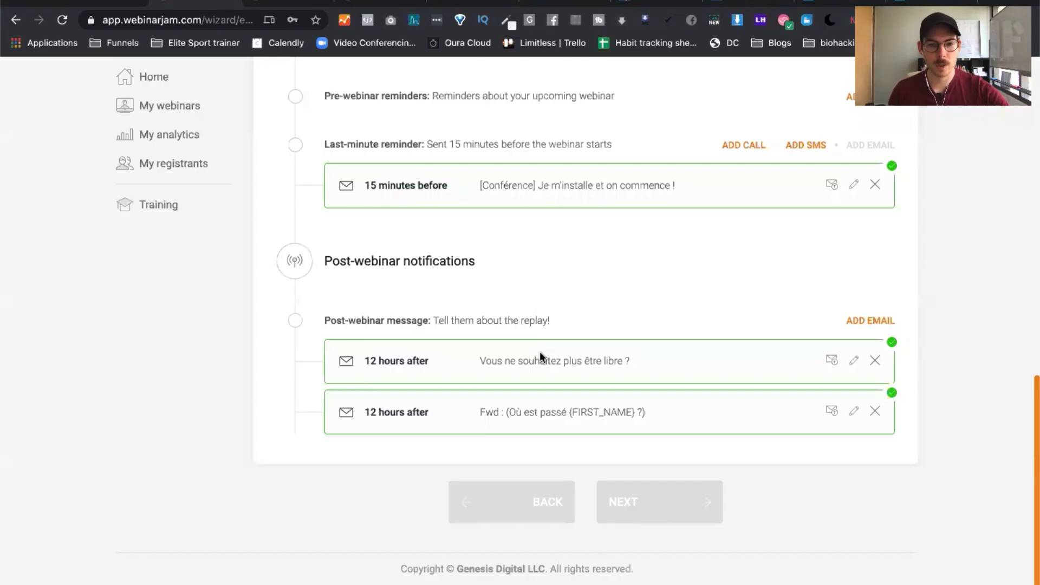
# Step: Open the "Fwd : (Où est passé {FIRST_NAME} ?)" post-webinar email and read its recipient condition and full body
pyautogui.click(854, 413)
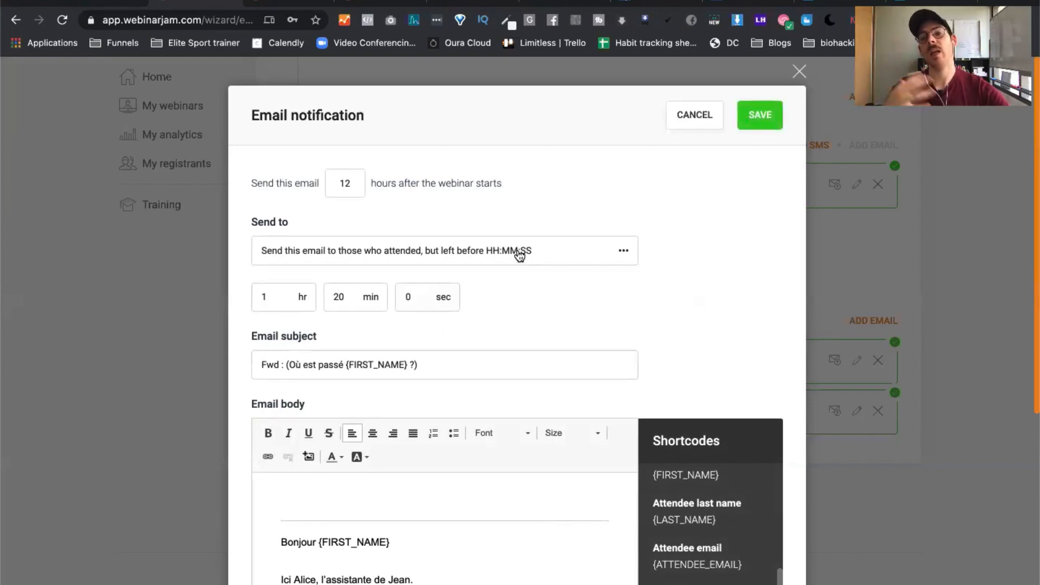
pyautogui.scroll(-6, 672, 308)
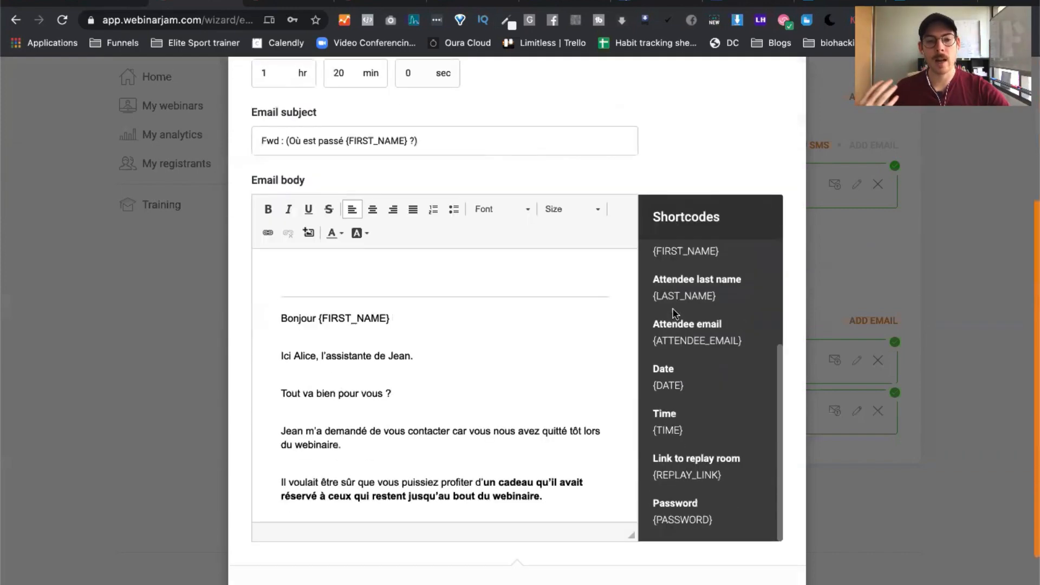
pyautogui.scroll(-2, 276, 344)
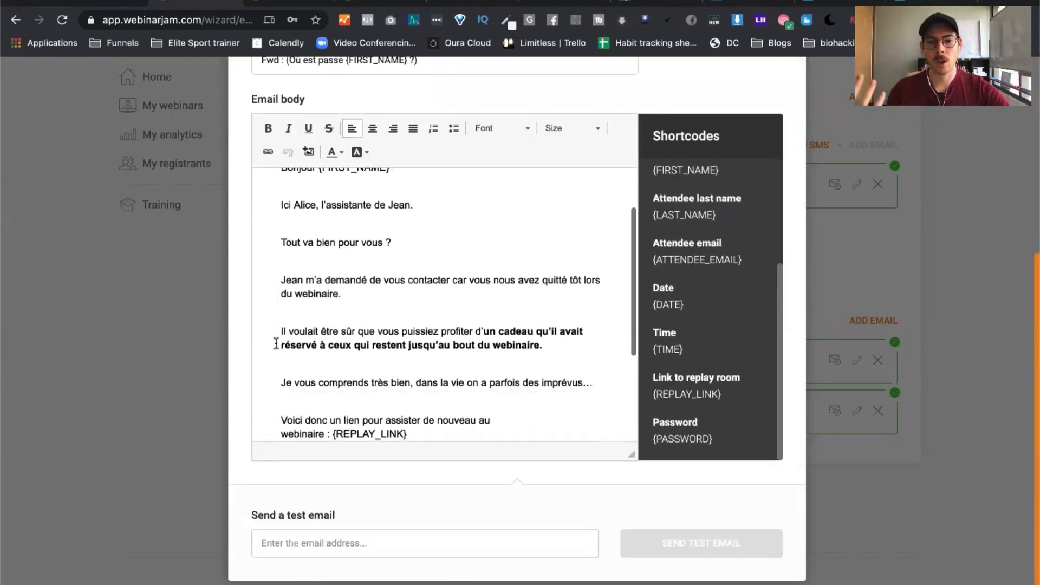
pyautogui.scroll(3, 276, 344)
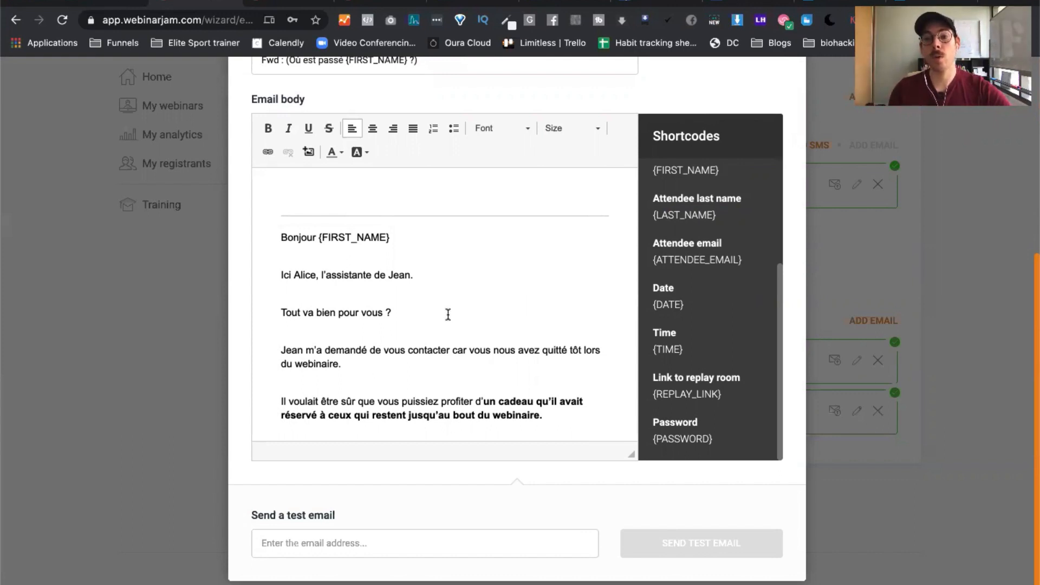
pyautogui.scroll(-2, 448, 314)
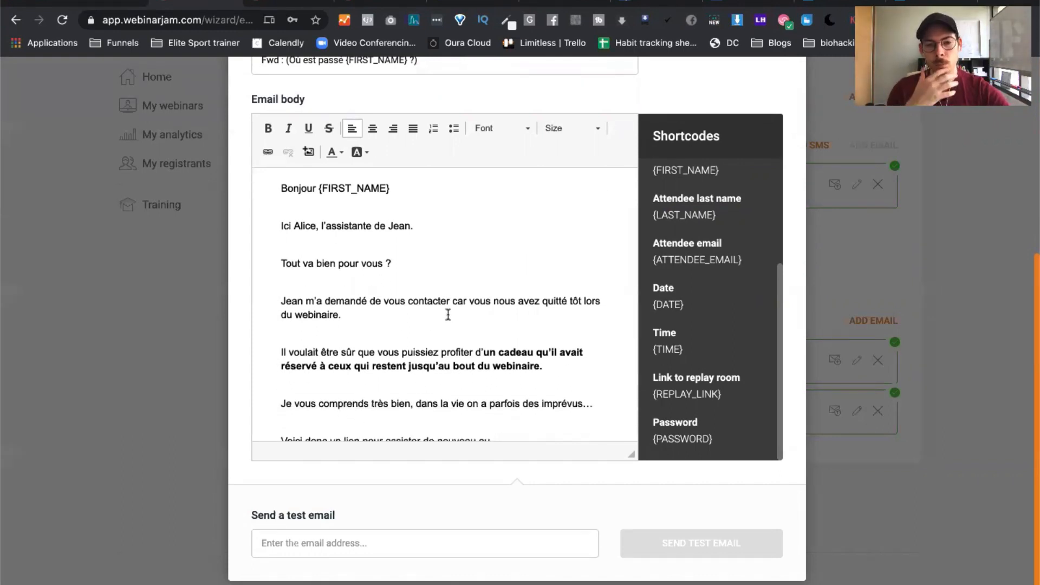
pyautogui.scroll(-6, 448, 314)
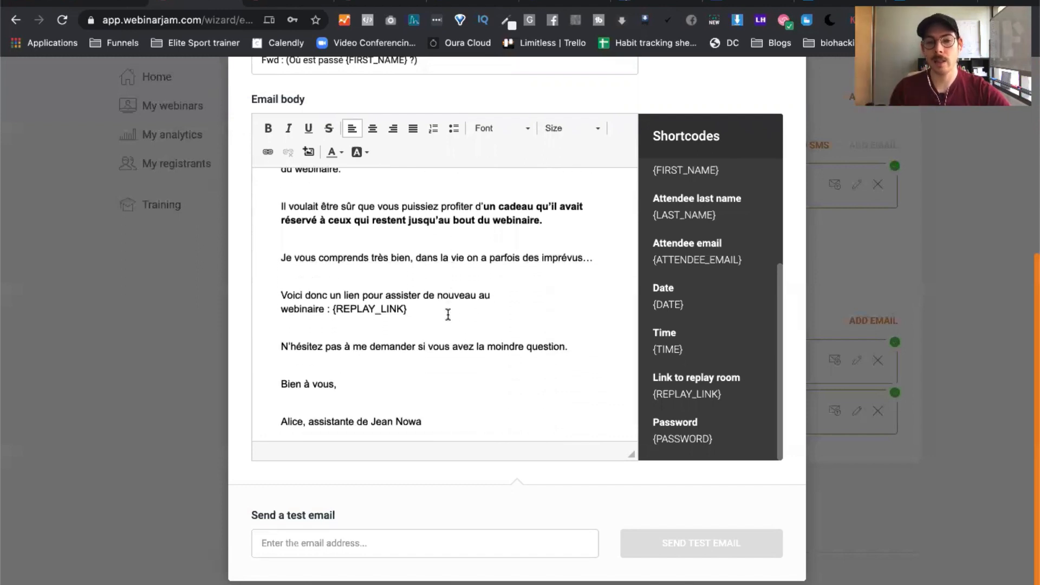
# Step: Try to remove the line break before "webinaire" in the email body and compare its {REPLAY_LINK} with the replay room shortcode
pyautogui.click(280, 308)
pyautogui.press('BackSpace')
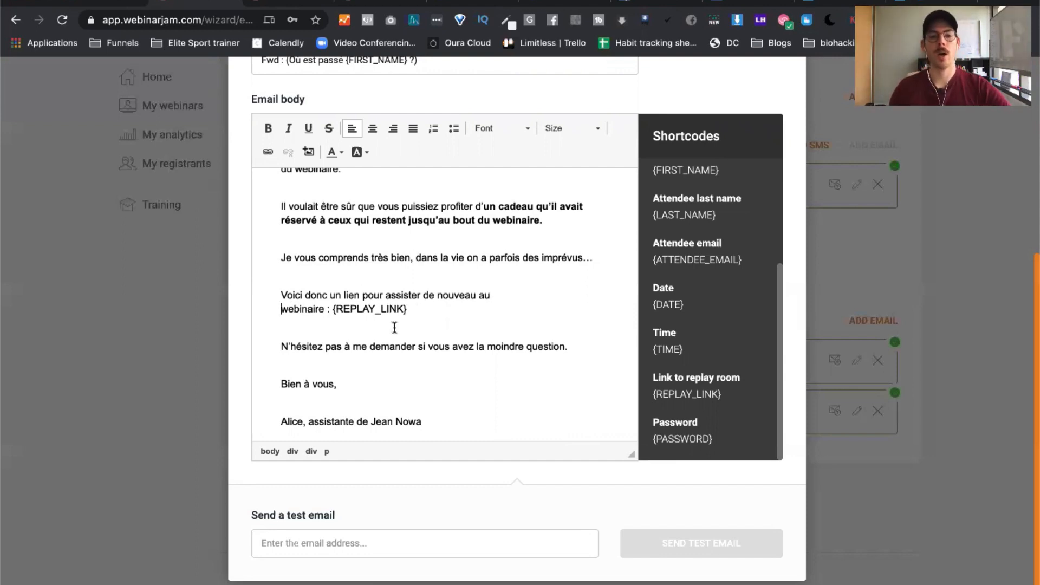
pyautogui.scroll(-1, 536, 362)
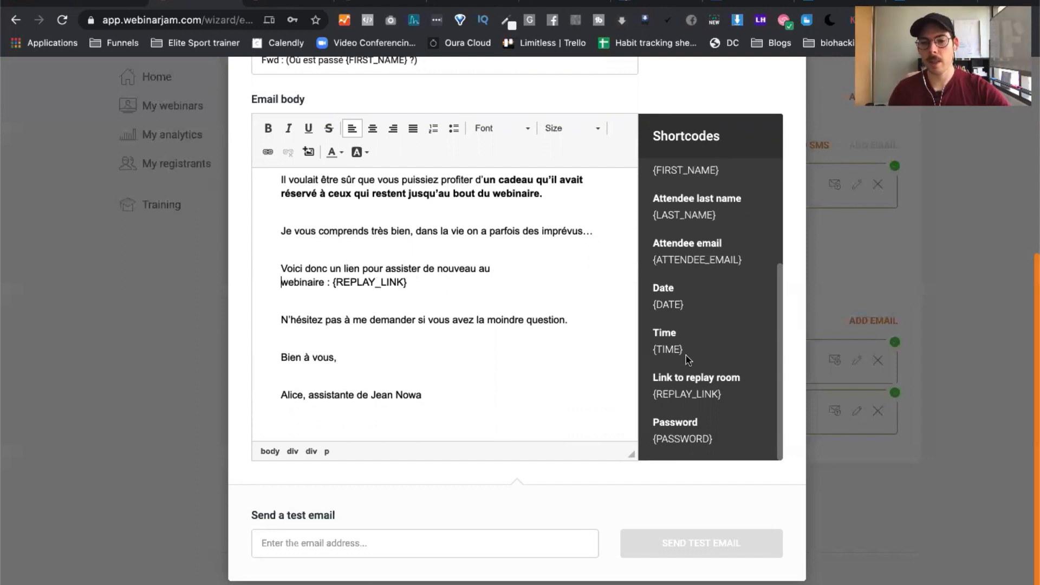
pyautogui.moveTo(720, 394); pyautogui.dragTo(651, 394)
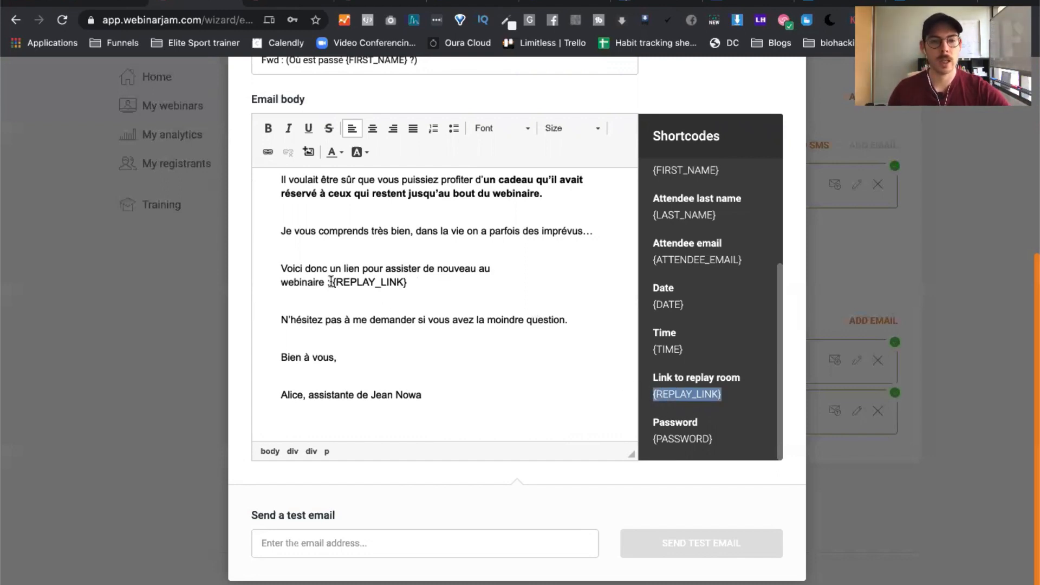
pyautogui.moveTo(332, 282); pyautogui.dragTo(406, 281)
# Step: Review the early-leaver email's sending time, recipient condition, subject and available shortcodes once more
pyautogui.scroll(5, 508, 287)
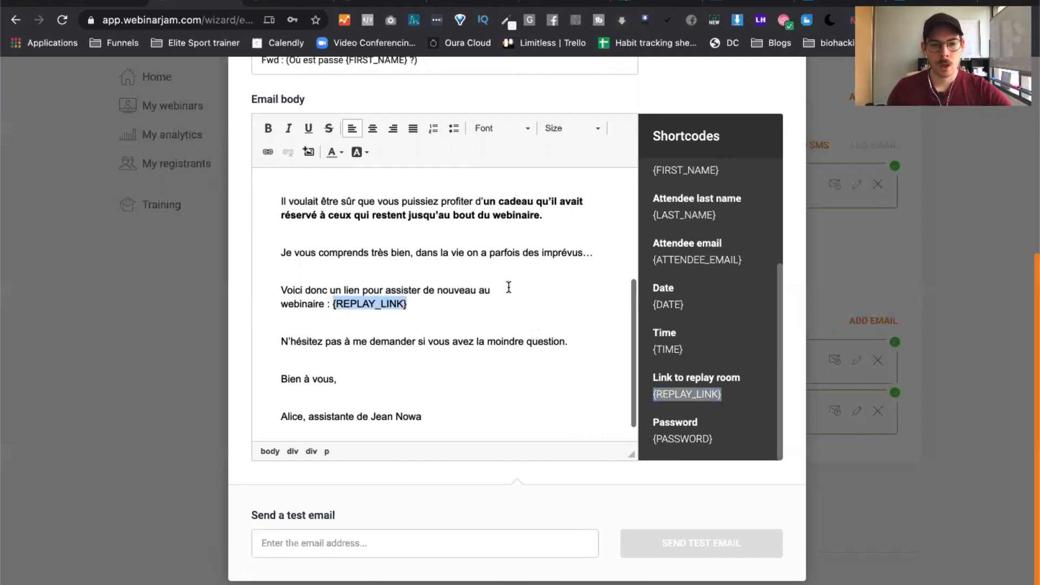
pyautogui.scroll(2, 714, 101)
pyautogui.scroll(2, 718, 125)
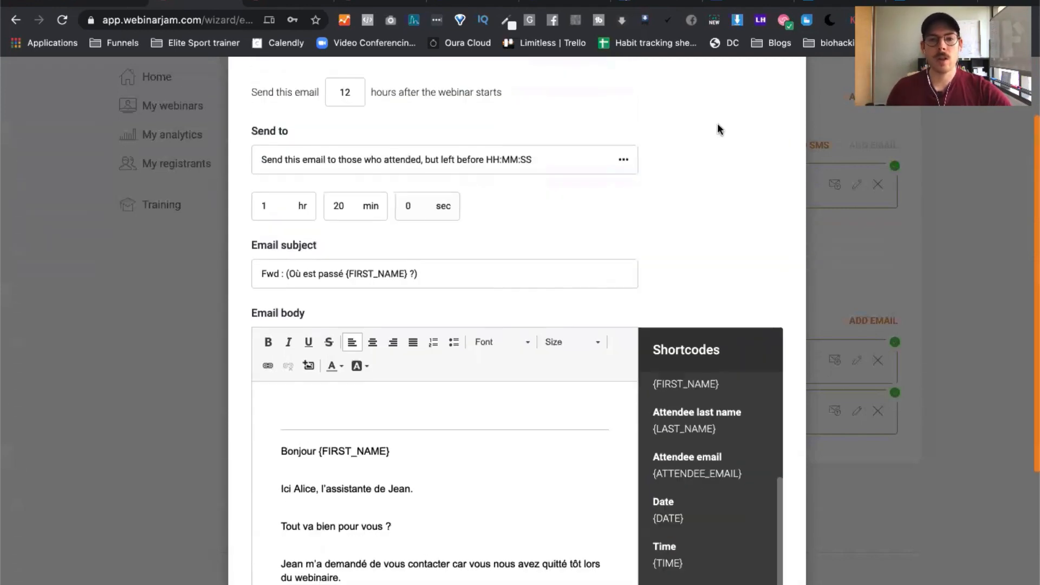
pyautogui.scroll(-5, 720, 129)
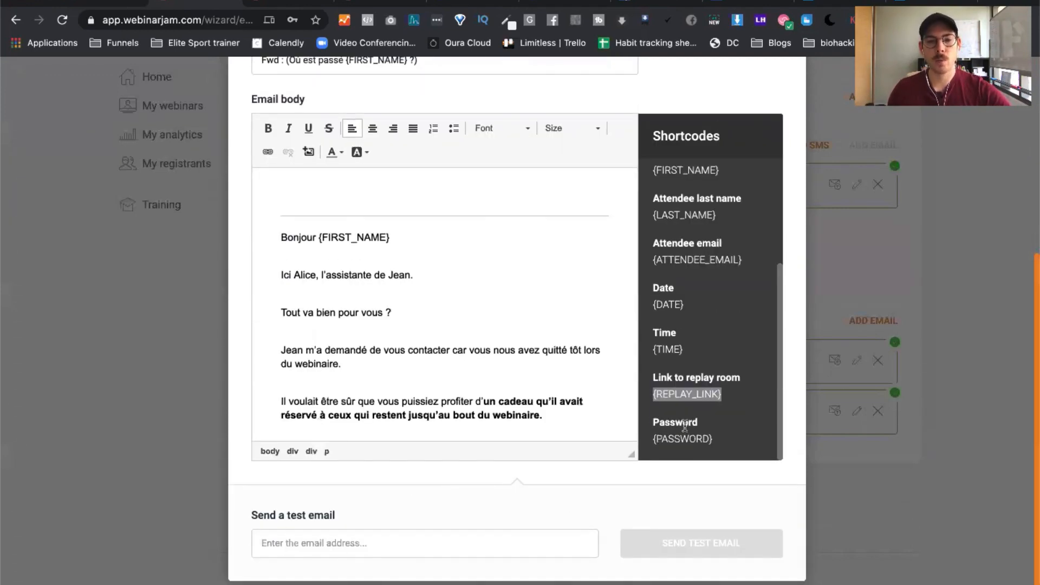
pyautogui.scroll(5, 683, 422)
pyautogui.scroll(5, 602, 268)
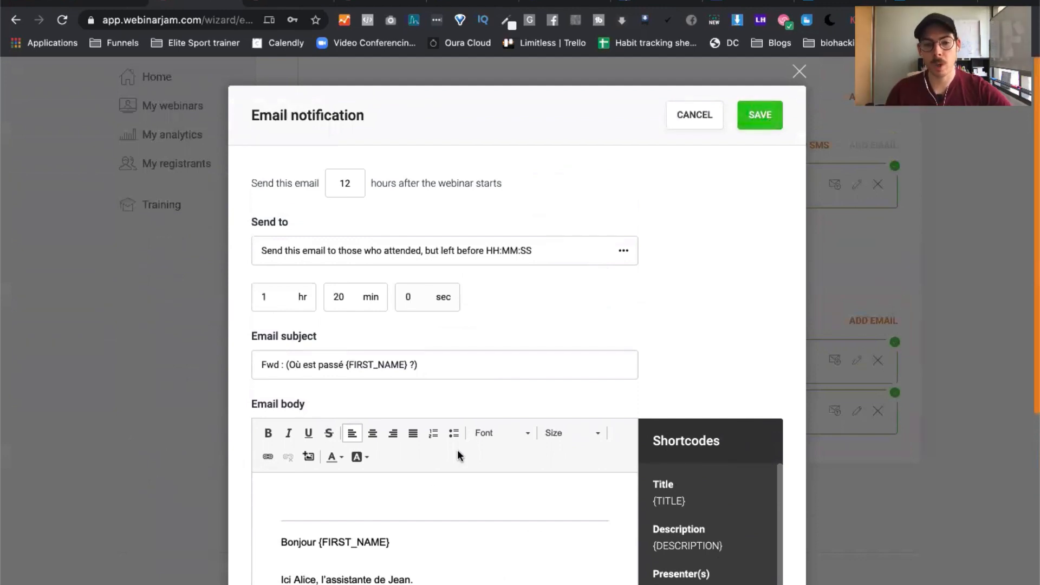
# Step: Save the early-leaver email and confirm the EverWebinar mail gateway together with the reminder notifications
pyautogui.click(771, 116)
pyautogui.scroll(10, 961, 330)
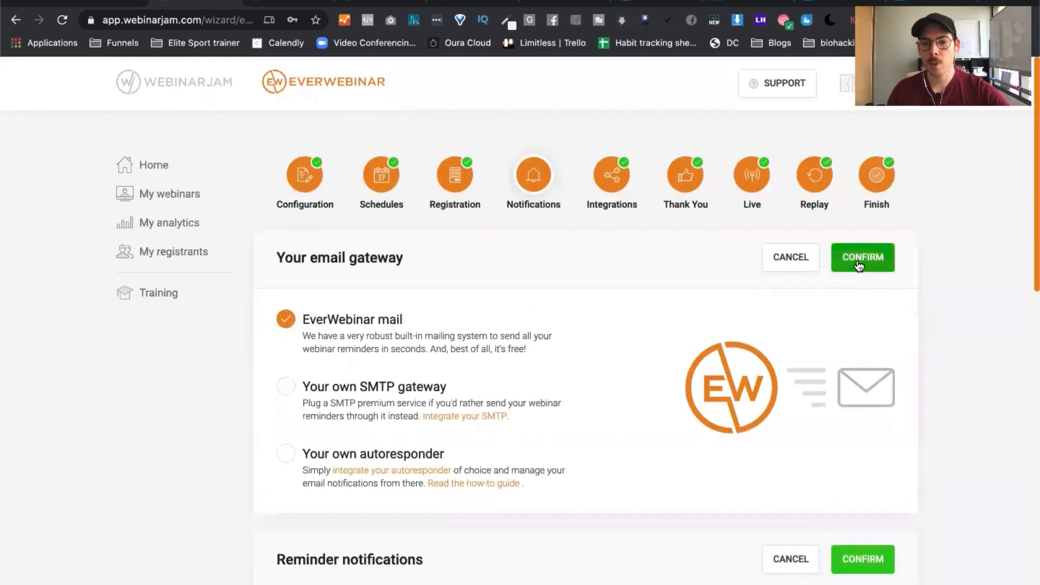
pyautogui.click(859, 264)
pyautogui.click(856, 334)
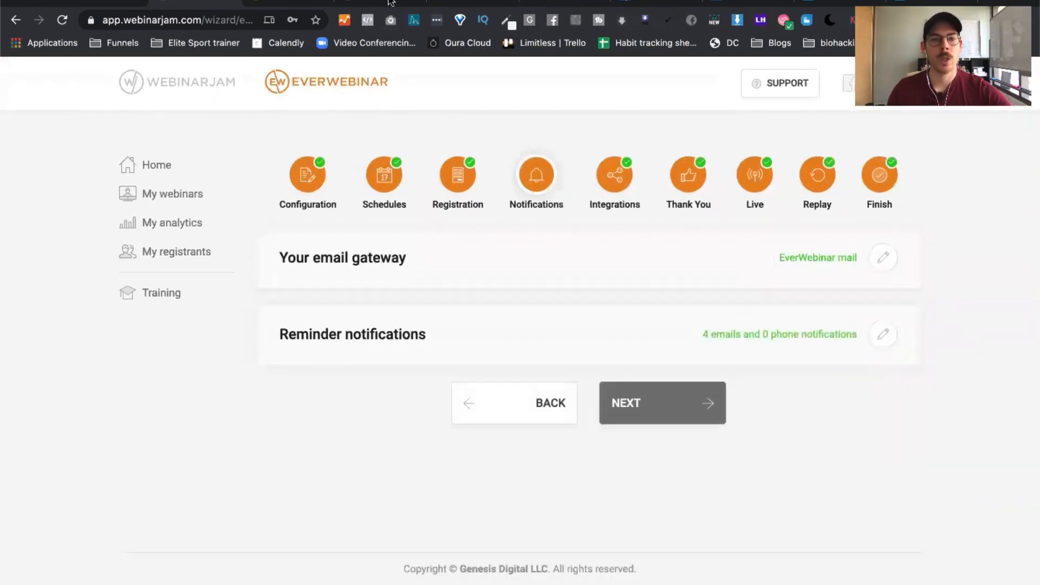
# Step: Proceed past the Integrations stage without changing it, and confirm the option not to survey registrants on the Thank You page
pyautogui.click(676, 403)
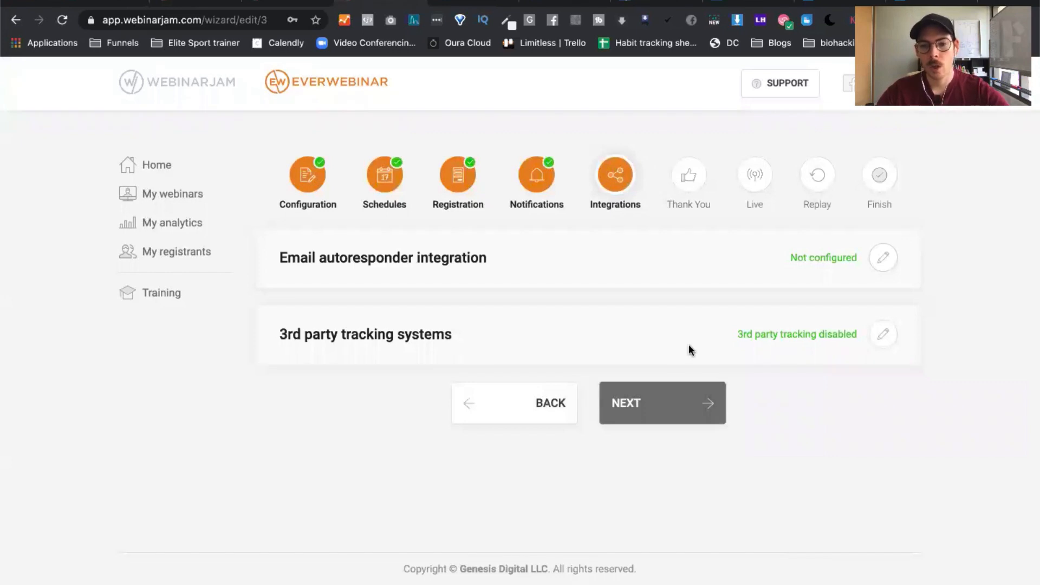
pyautogui.click(667, 402)
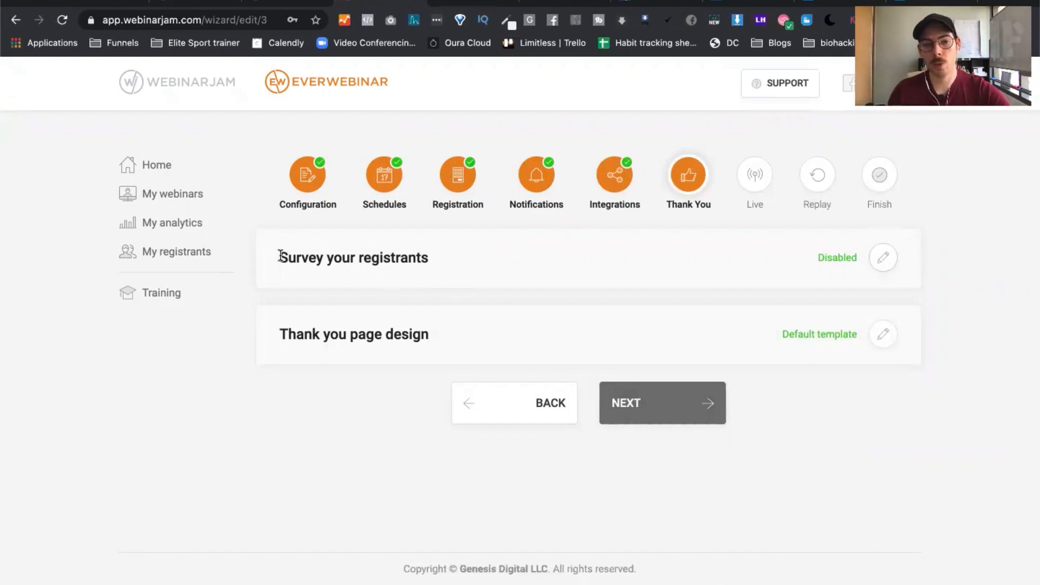
pyautogui.moveTo(279, 256); pyautogui.dragTo(460, 260)
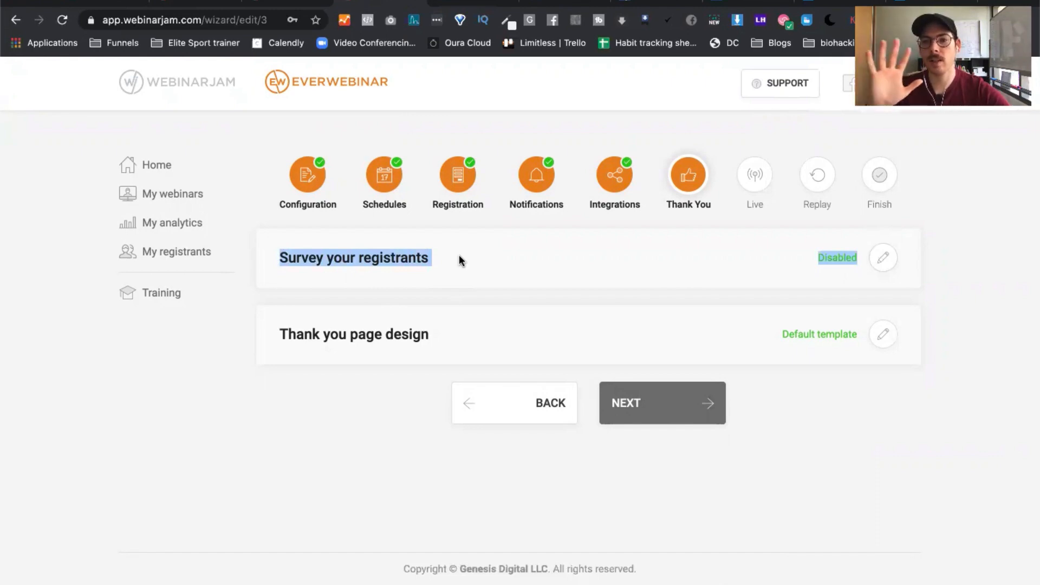
pyautogui.click(459, 260)
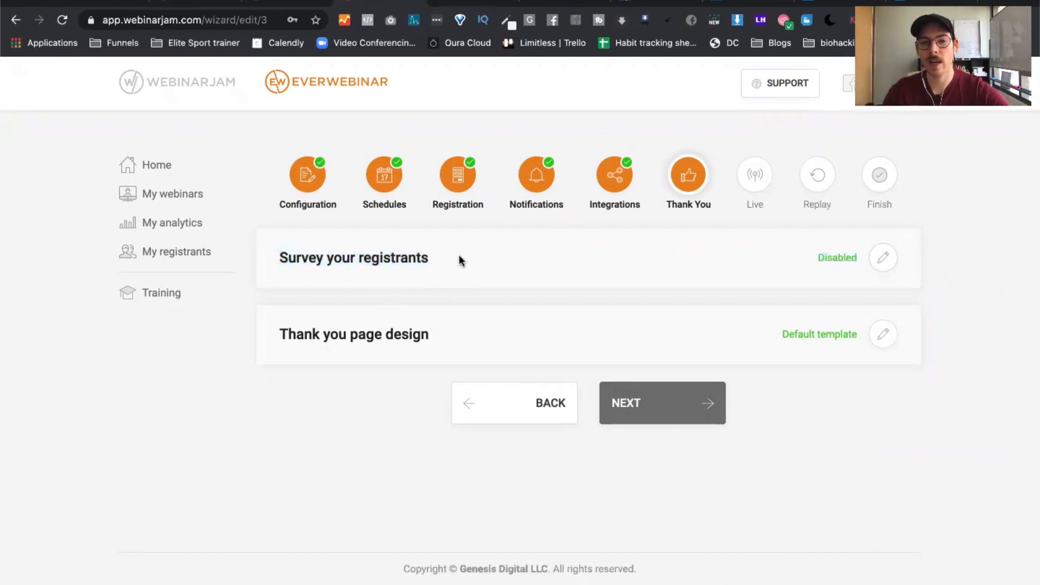
pyautogui.click(884, 257)
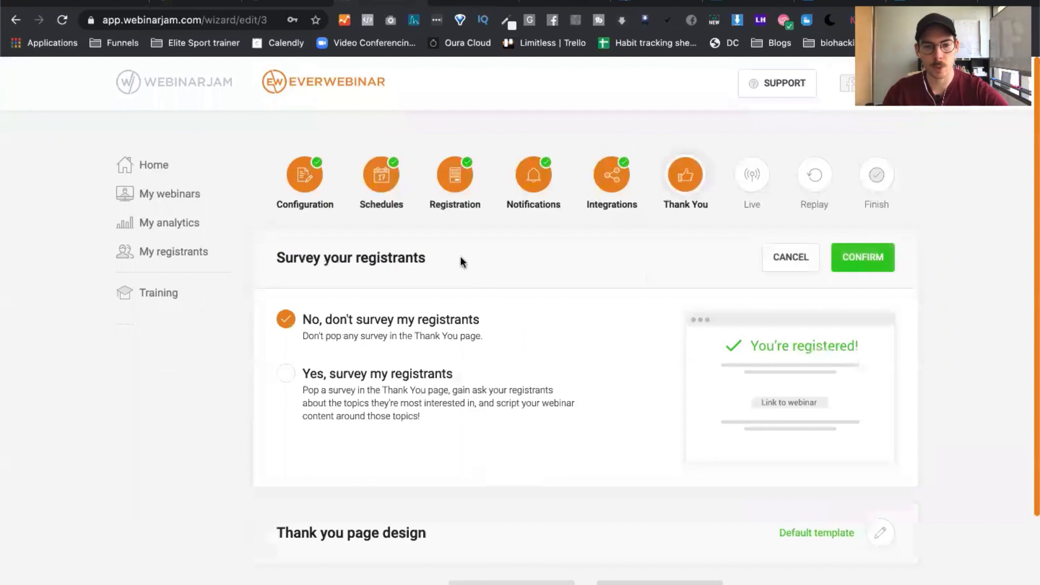
pyautogui.click(872, 258)
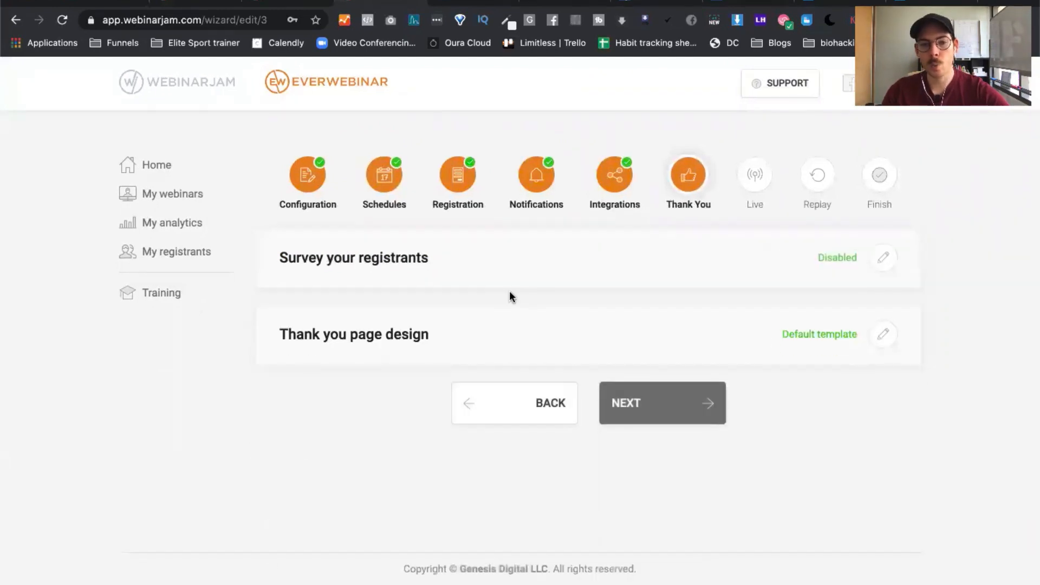
# Step: Browse the thank you page designs, confirm the preselected first template, and continue to the Live stage
pyautogui.click(884, 335)
pyautogui.scroll(-3, 645, 379)
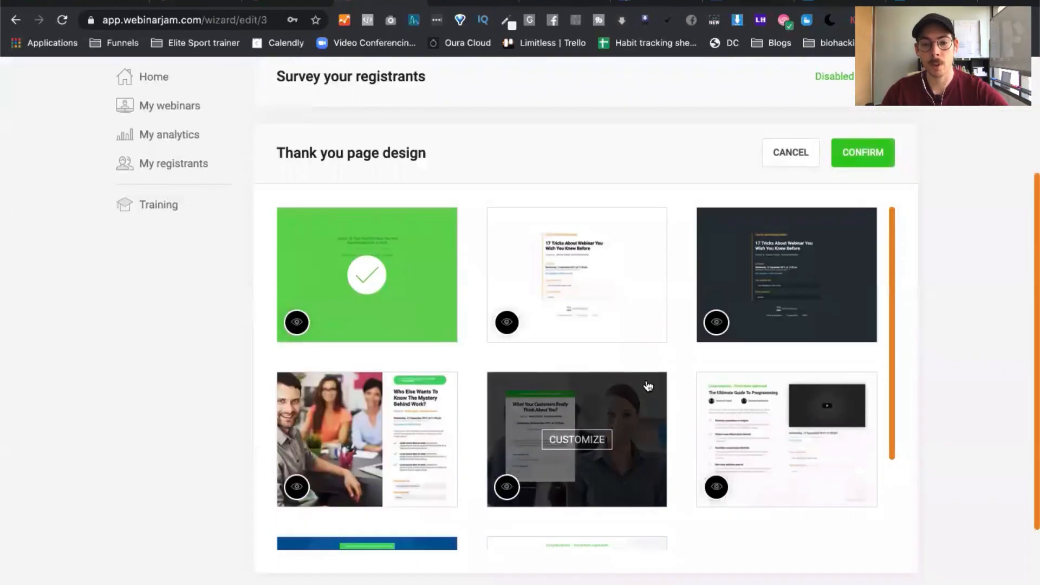
pyautogui.scroll(-2, 647, 386)
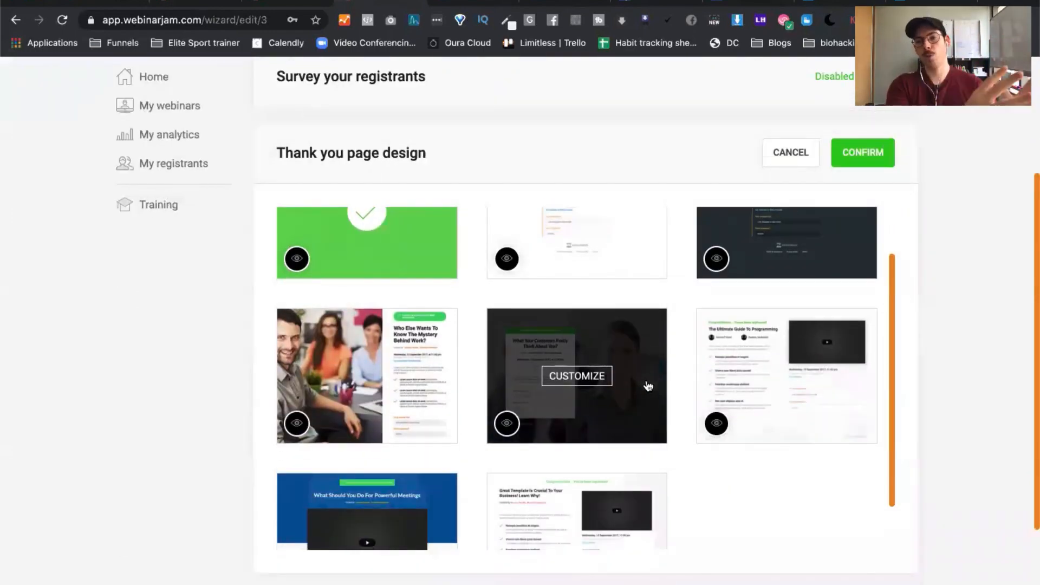
pyautogui.scroll(2, 648, 385)
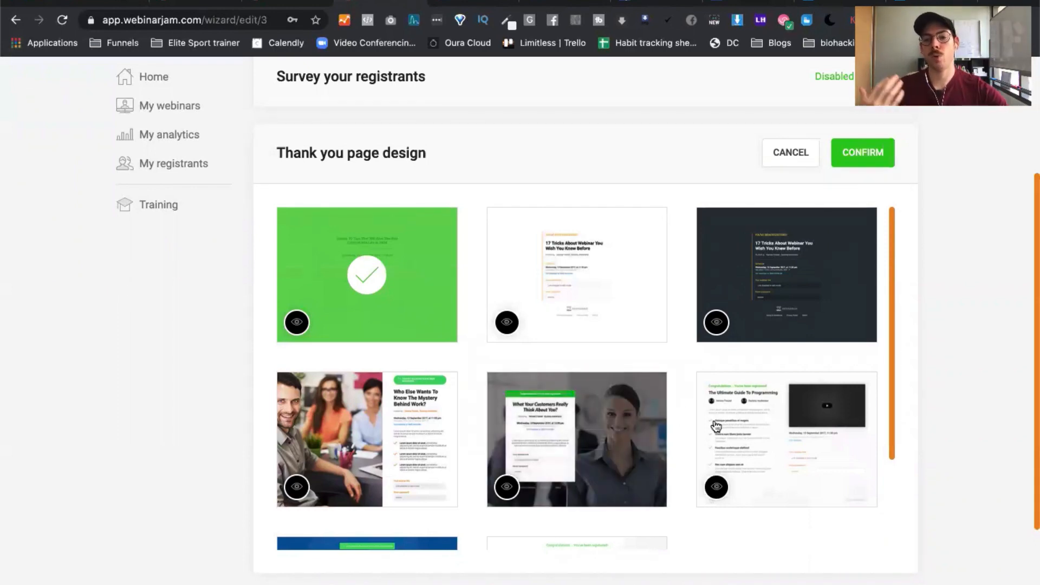
pyautogui.moveTo(789, 441)
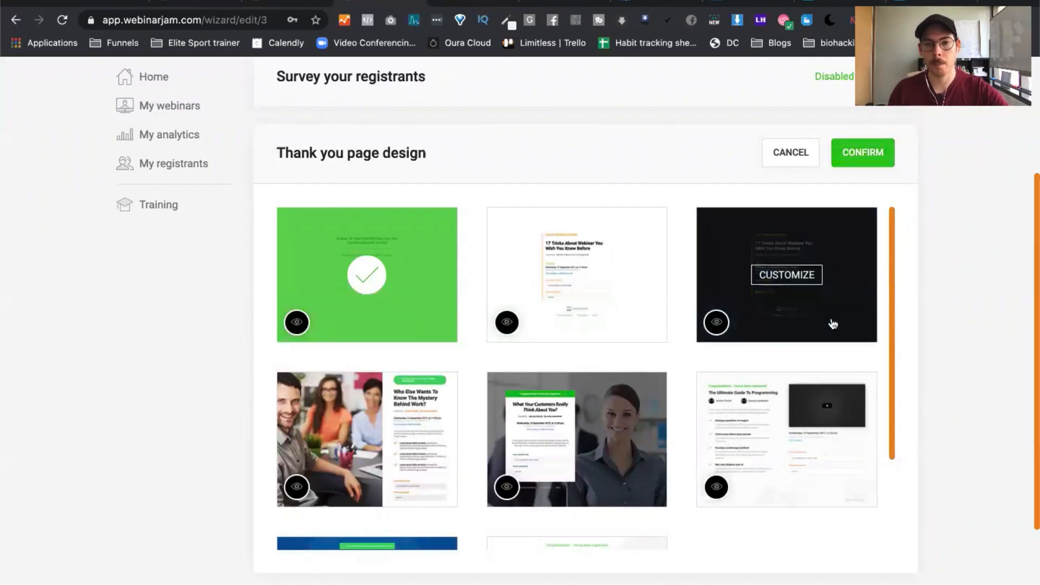
pyautogui.scroll(-2, 784, 382)
pyautogui.scroll(2, 784, 383)
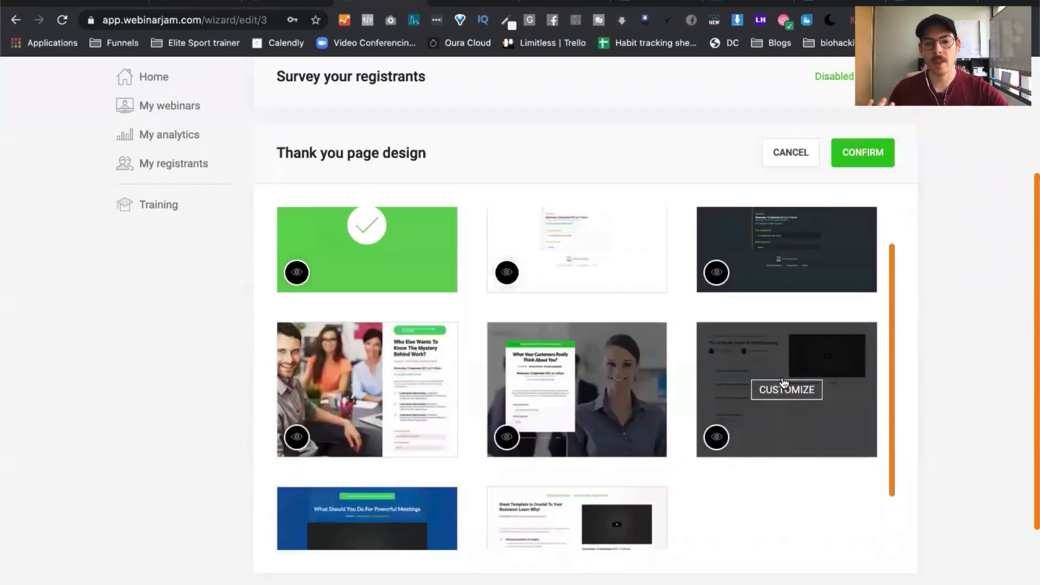
pyautogui.click(863, 154)
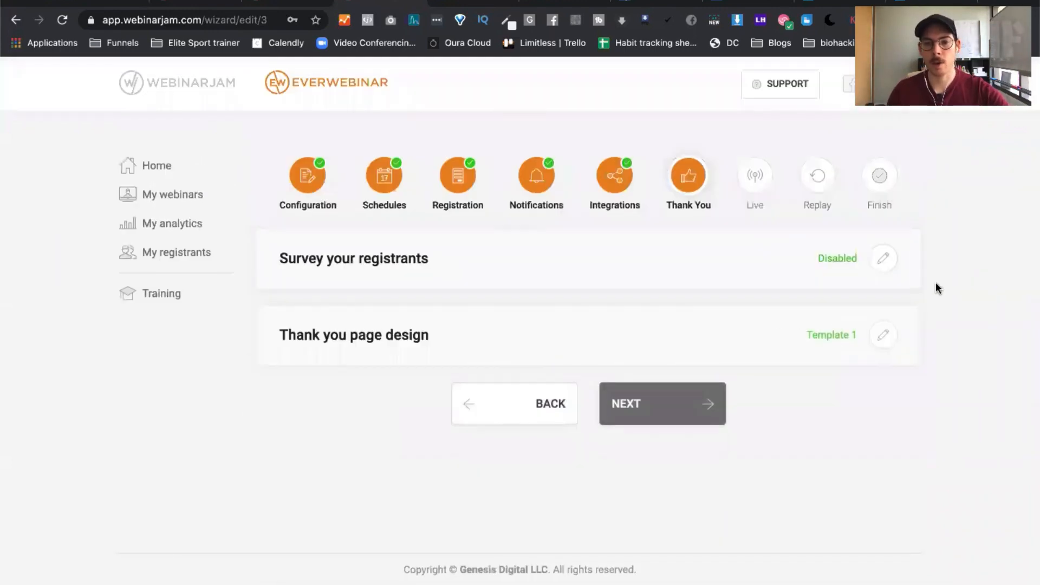
pyautogui.click(666, 408)
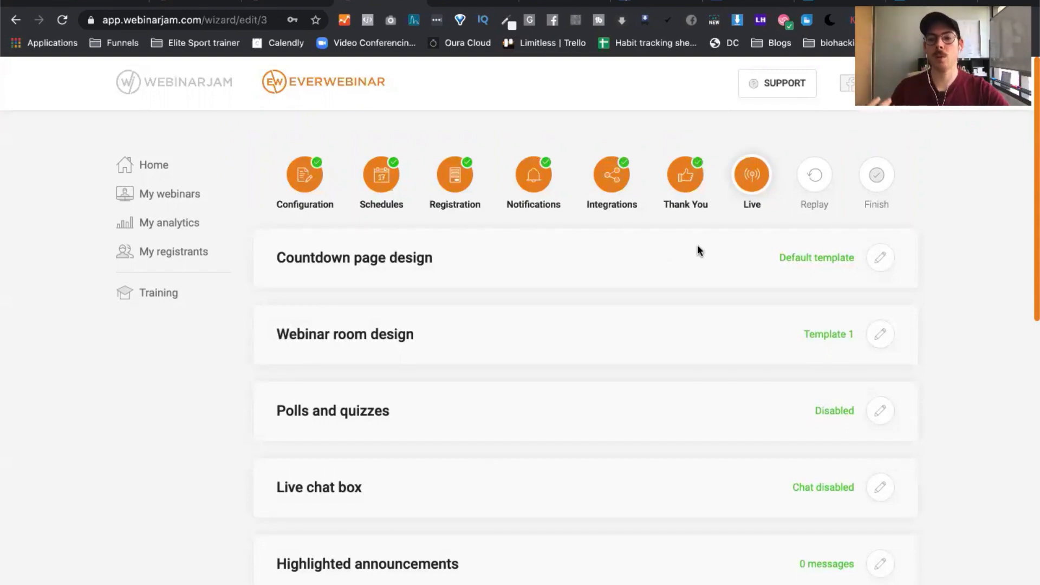
# Step: Browse the countdown page designs and confirm the preselected template for the waiting page
pyautogui.click(879, 256)
pyautogui.scroll(-5, 635, 384)
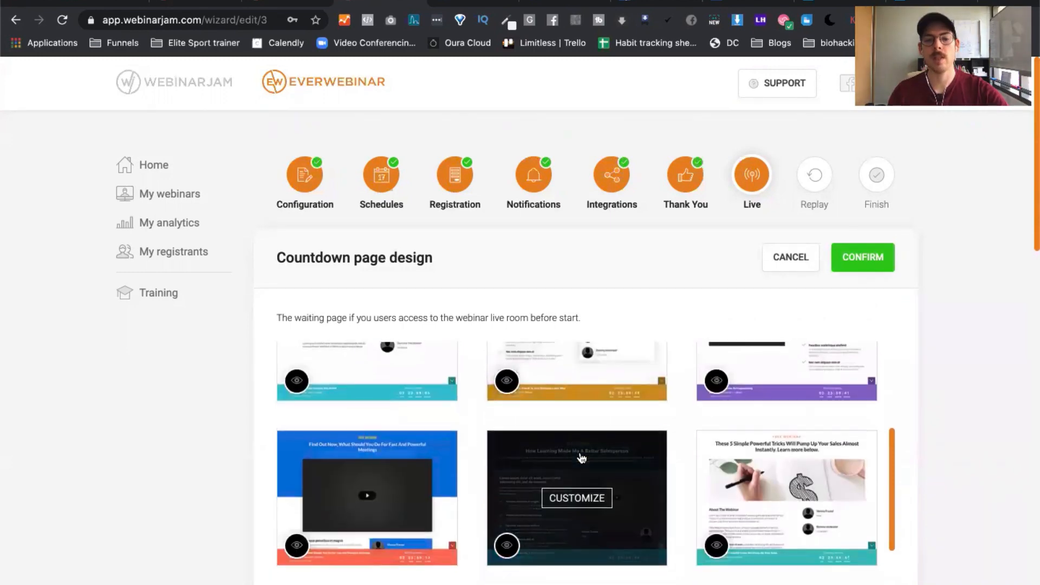
pyautogui.scroll(-2, 581, 457)
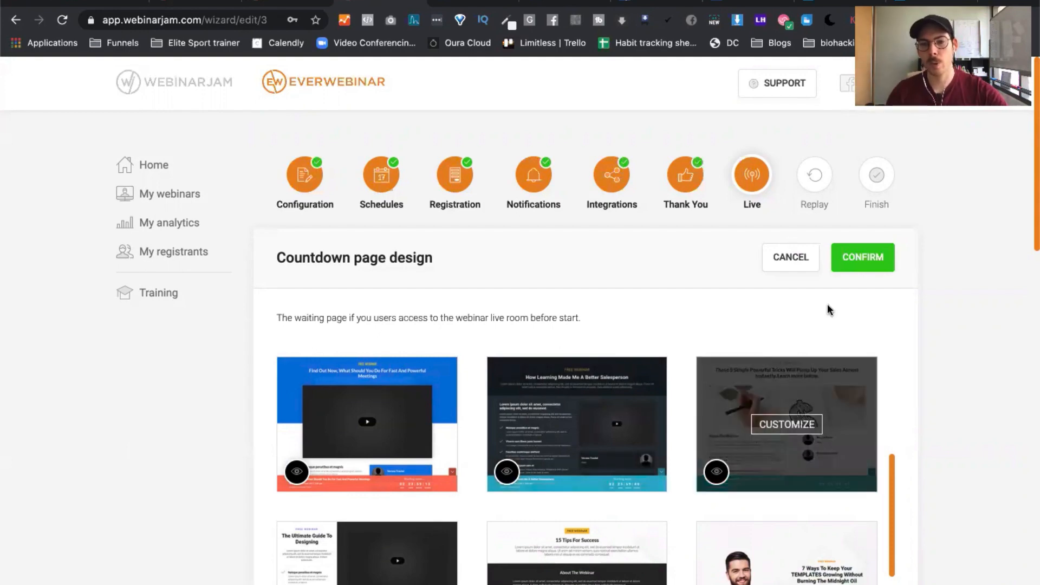
pyautogui.scroll(-2, 973, 386)
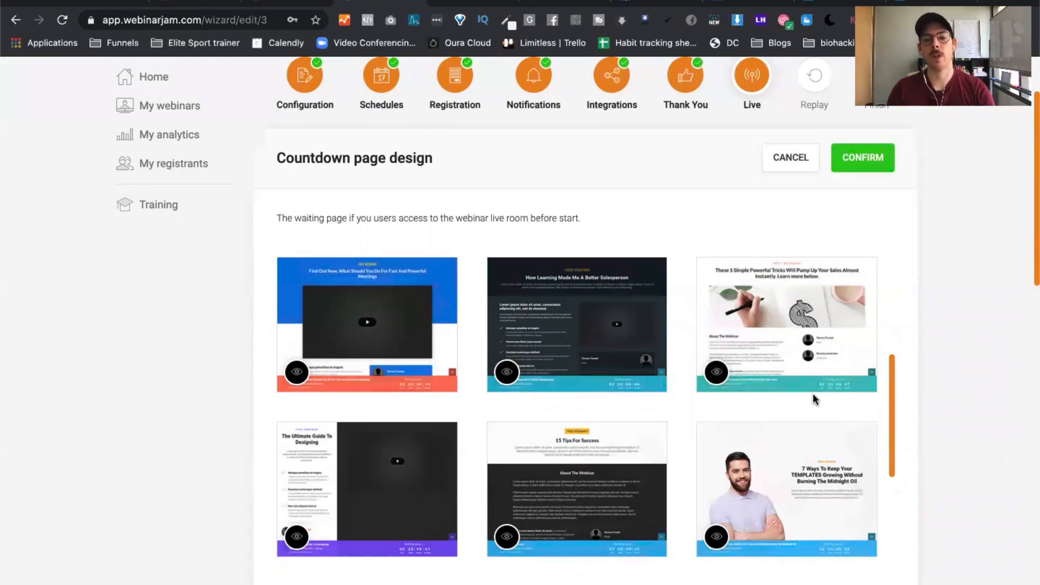
pyautogui.click(862, 158)
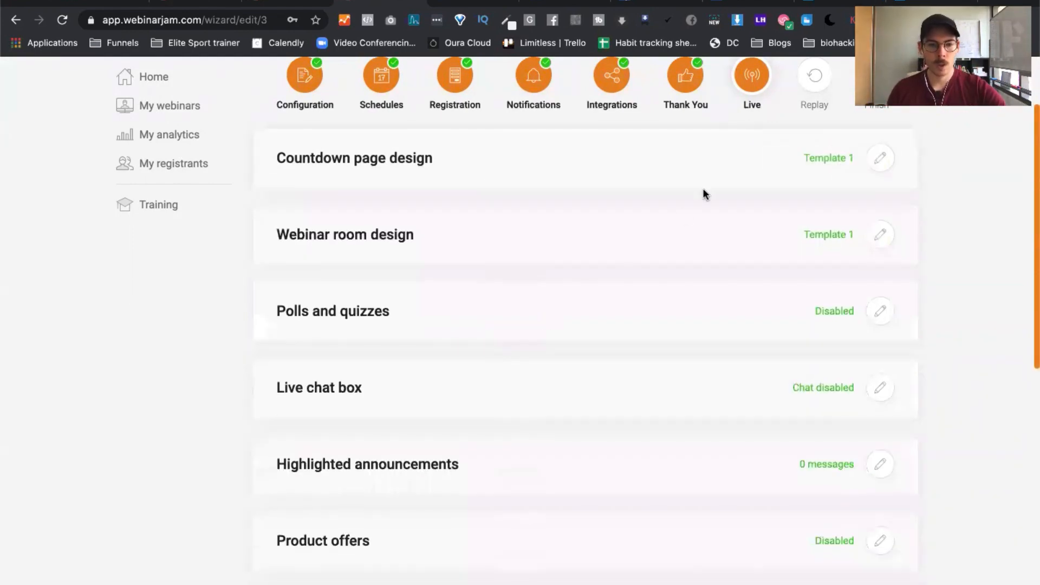
# Step: Compare the webinar room designs and confirm the preselected first template
pyautogui.click(881, 237)
pyautogui.scroll(-3, 476, 300)
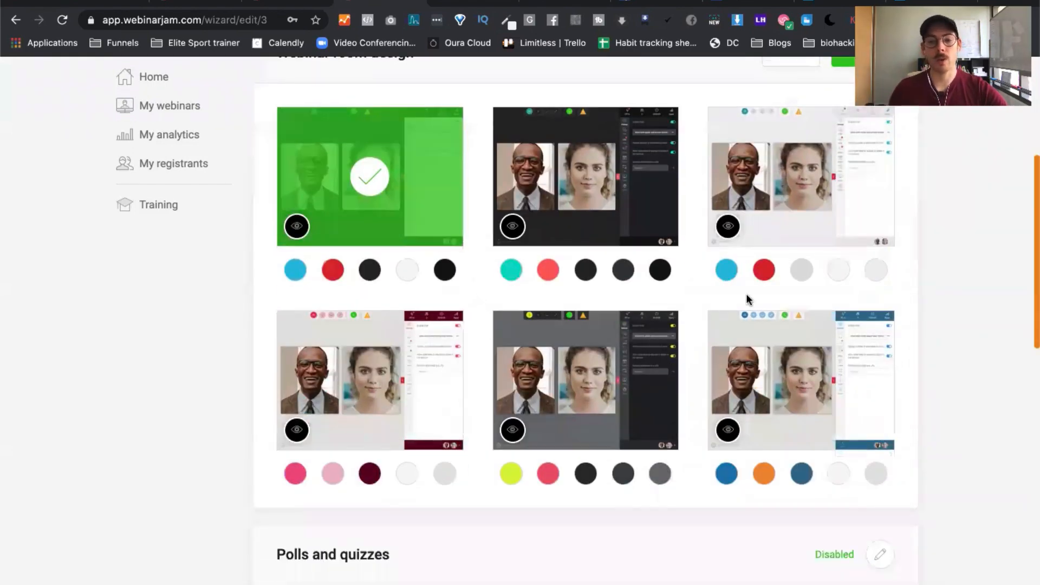
pyautogui.scroll(2, 746, 299)
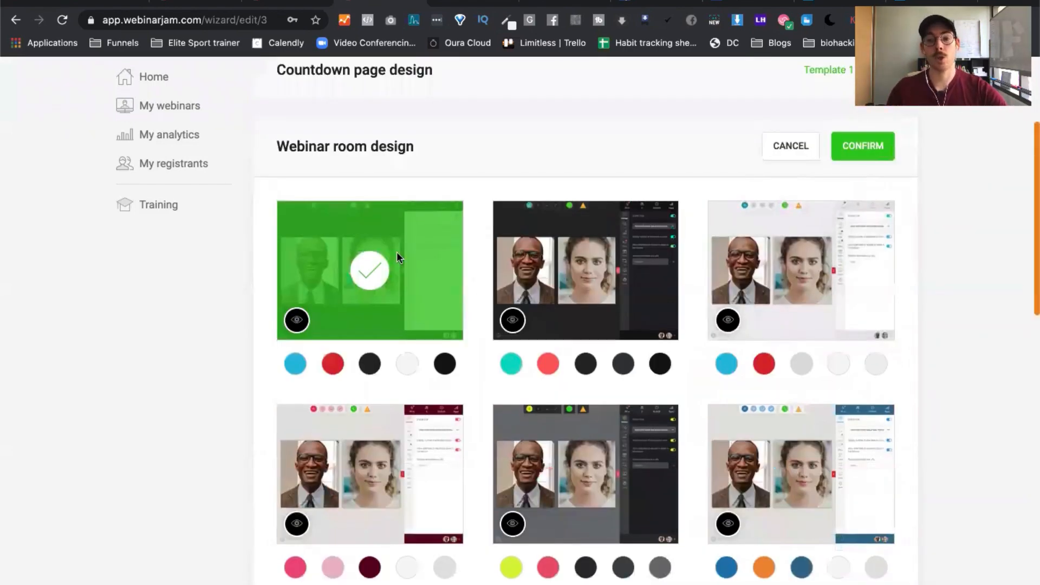
pyautogui.moveTo(623, 211)
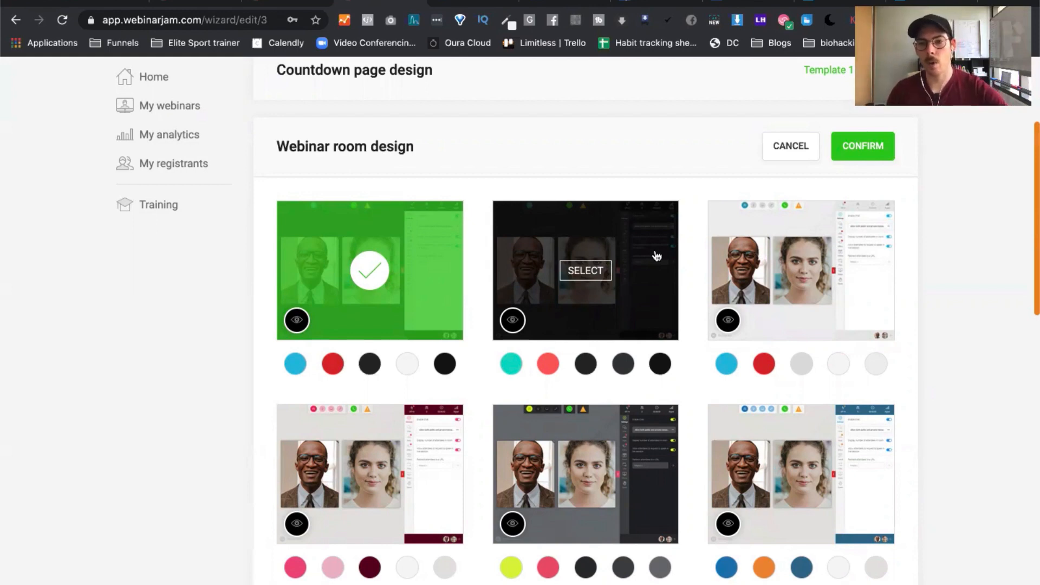
pyautogui.click(869, 146)
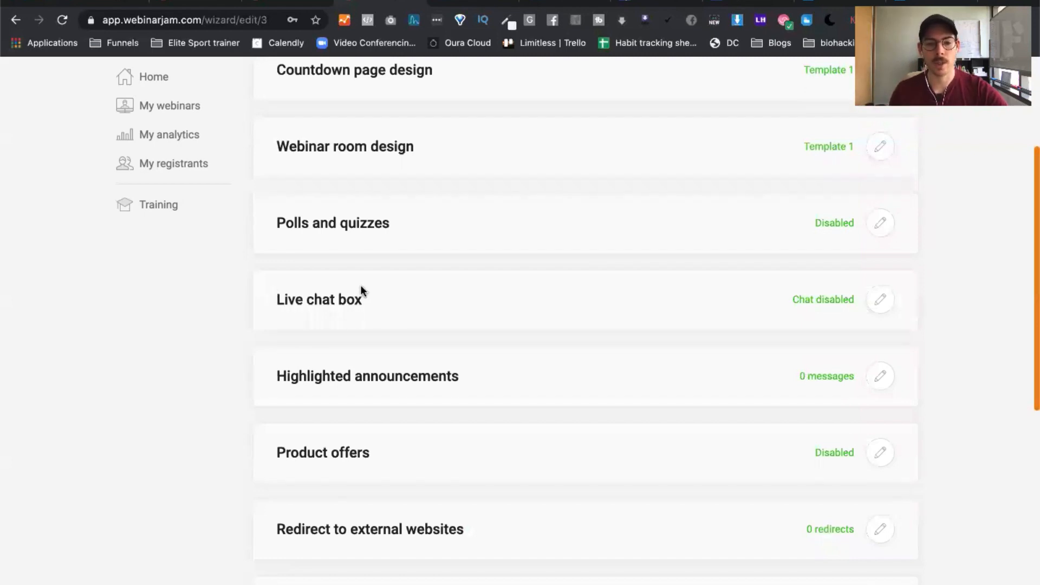
# Step: Review the highlighted announcements settings and confirm them without adding any message
pyautogui.scroll(-3, 539, 301)
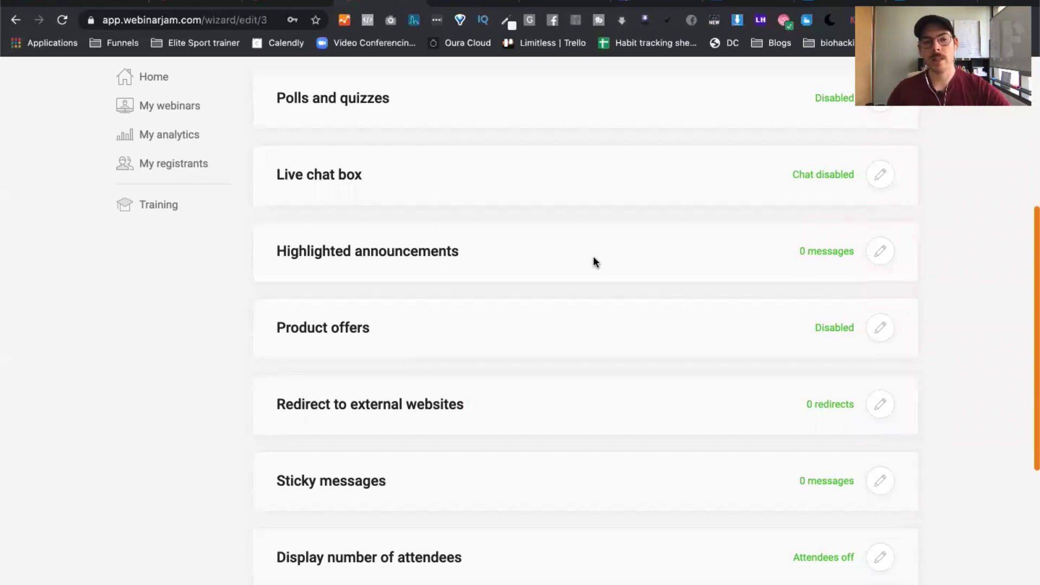
pyautogui.click(880, 250)
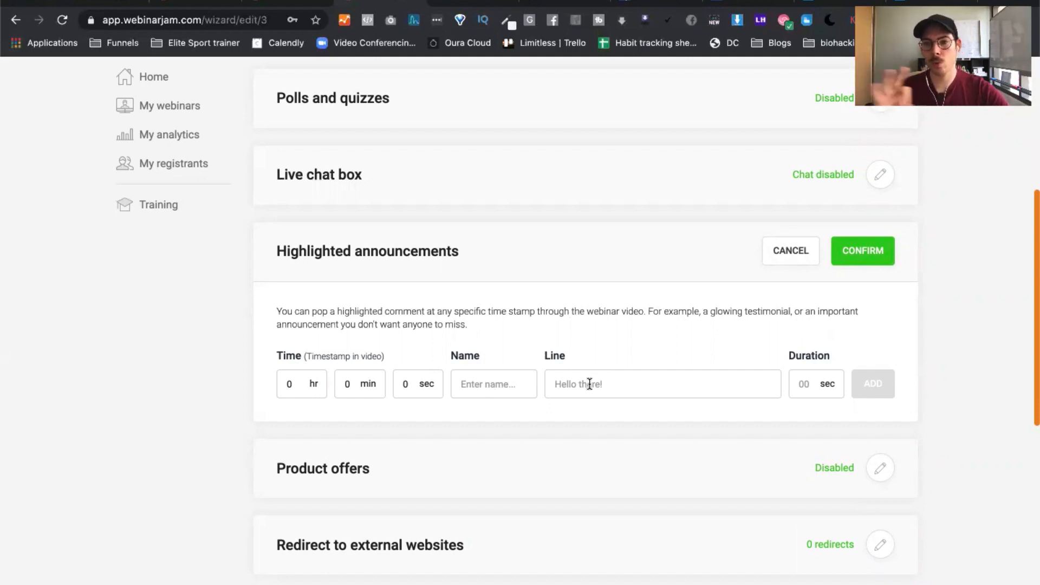
pyautogui.click(863, 251)
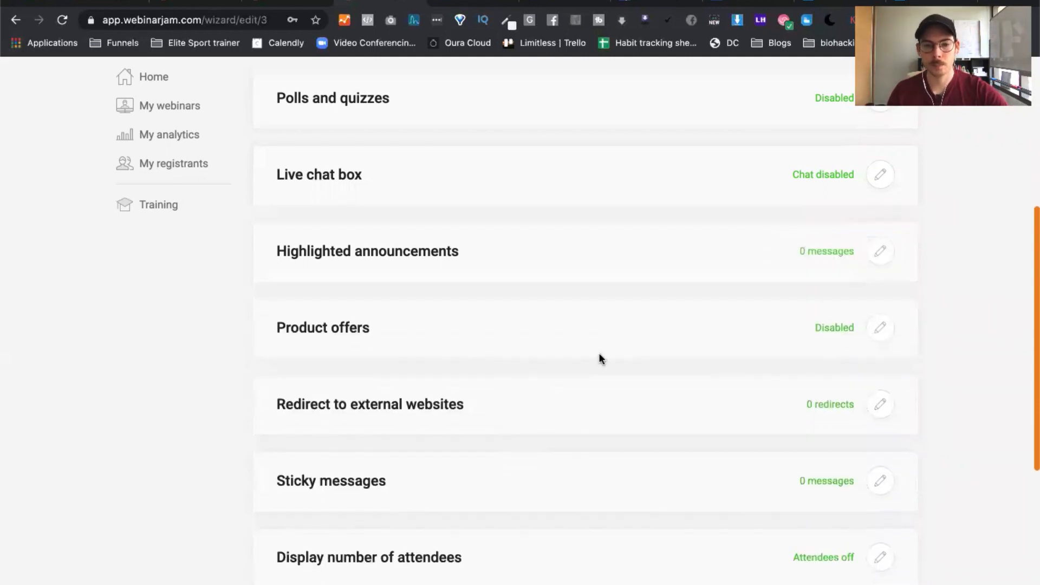
# Step: Add a new product offer and review its name, headline, image, button text, button link and timing fields
pyautogui.scroll(-2, 598, 357)
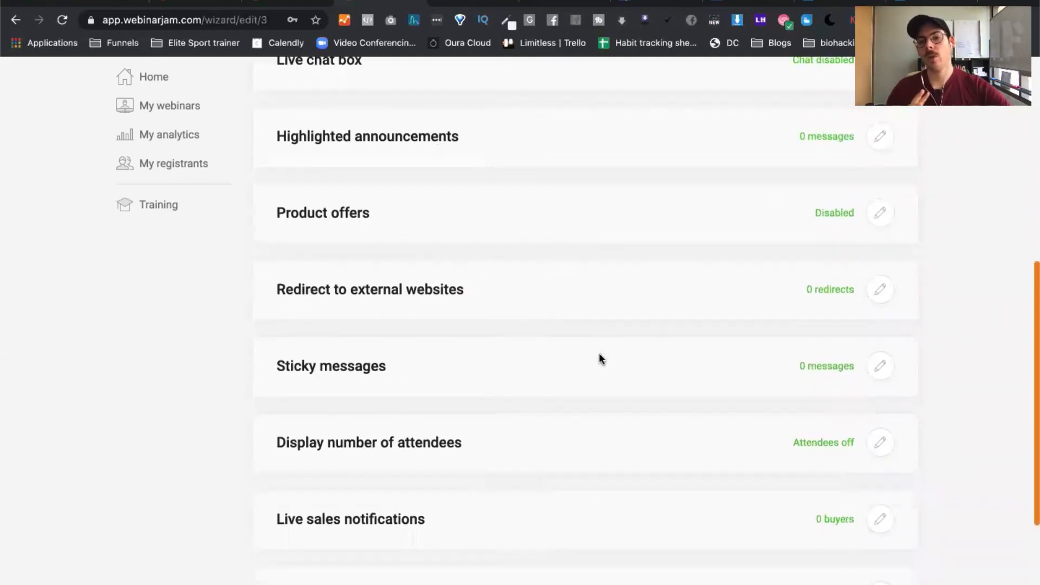
pyautogui.moveTo(279, 211); pyautogui.dragTo(861, 218)
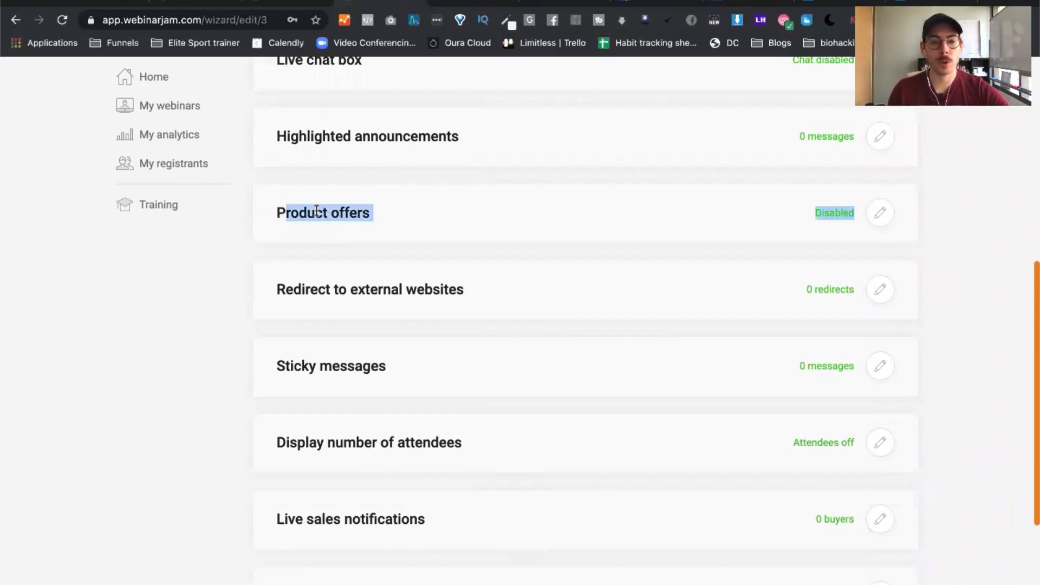
pyautogui.click(443, 218)
pyautogui.click(880, 213)
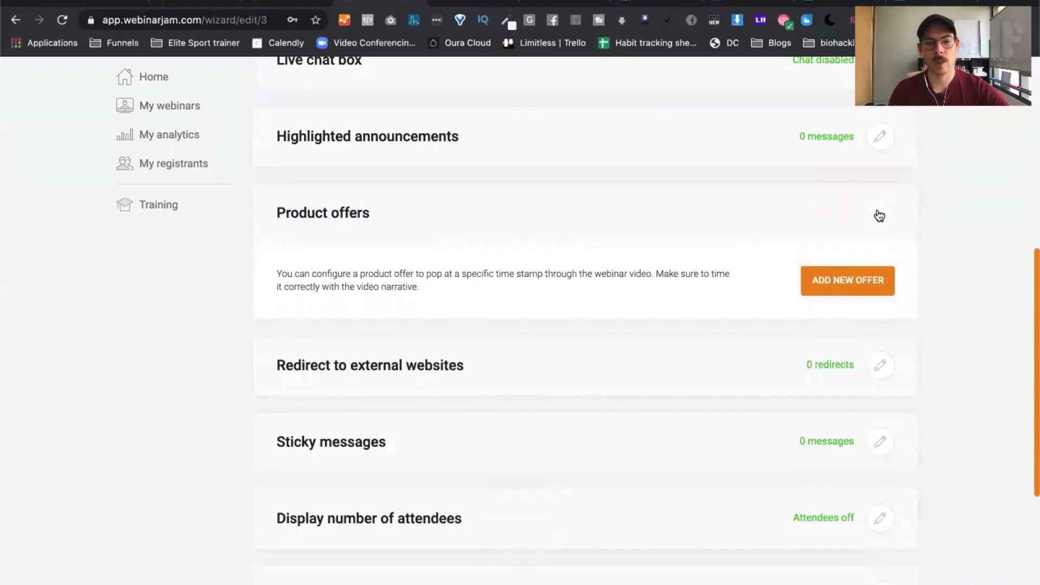
pyautogui.click(859, 283)
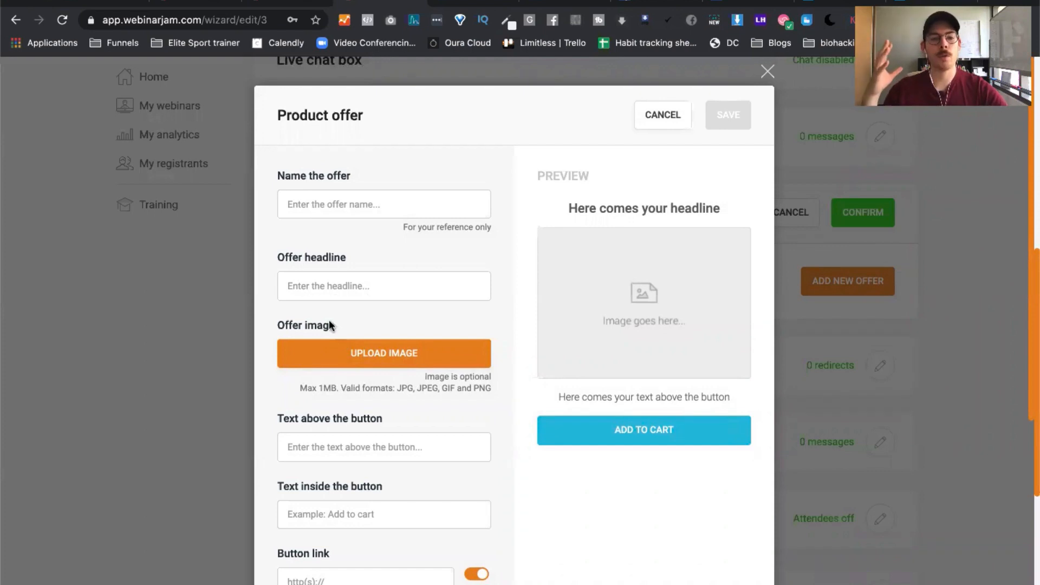
pyautogui.scroll(-4, 352, 442)
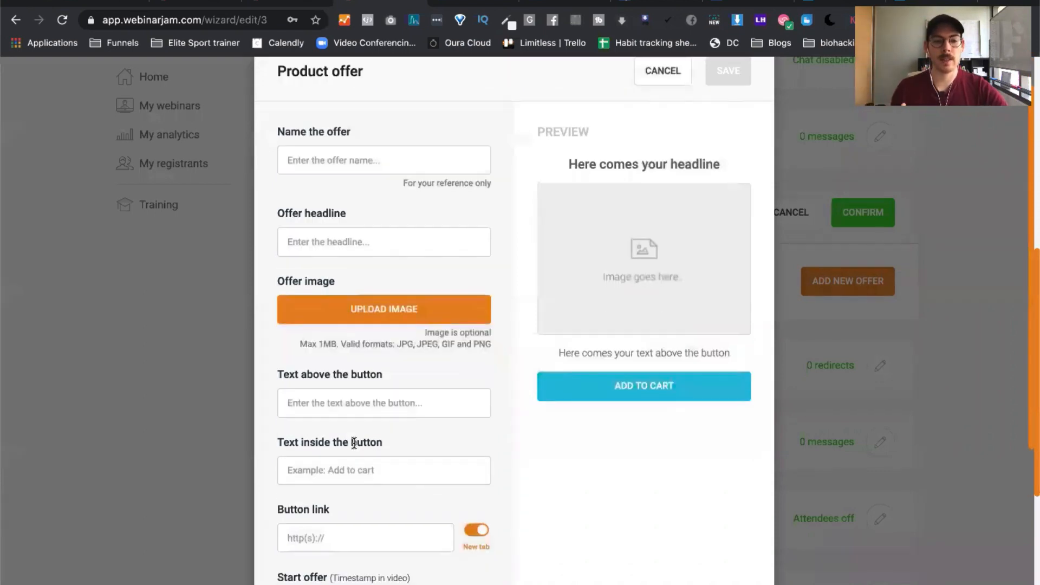
pyautogui.scroll(-2, 354, 443)
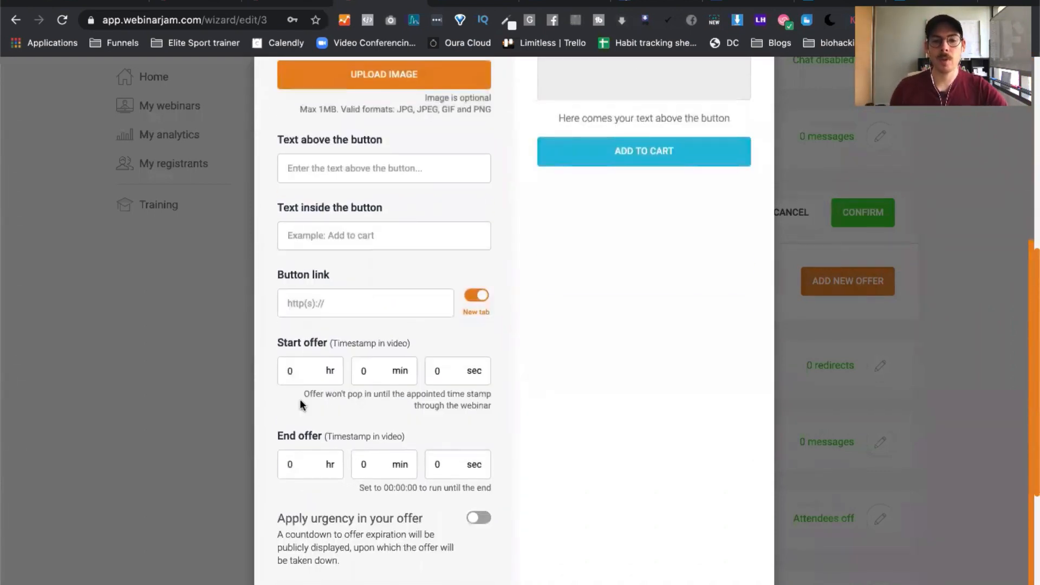
pyautogui.click(317, 301)
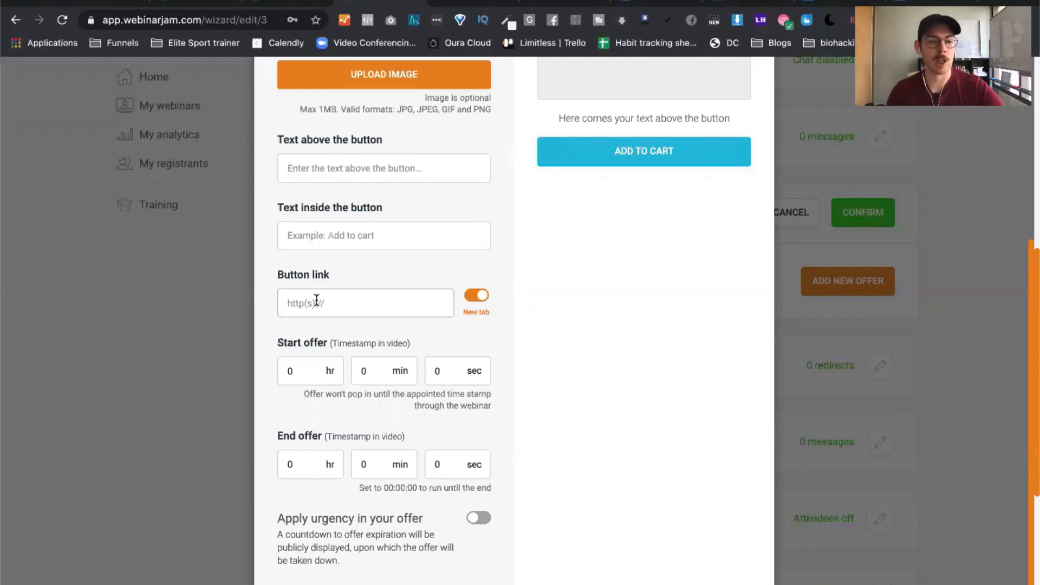
# Step: Set the product offer's start timestamp to 1 hr 28 min 40 sec
pyautogui.click(303, 377)
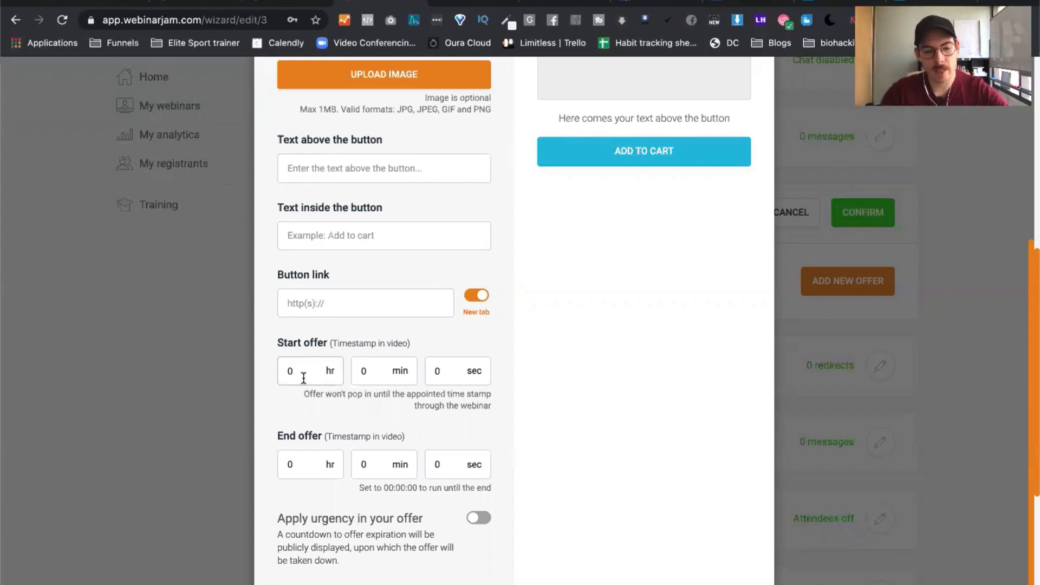
pyautogui.press('BackSpace')
pyautogui.write('1')
pyautogui.click(373, 372)
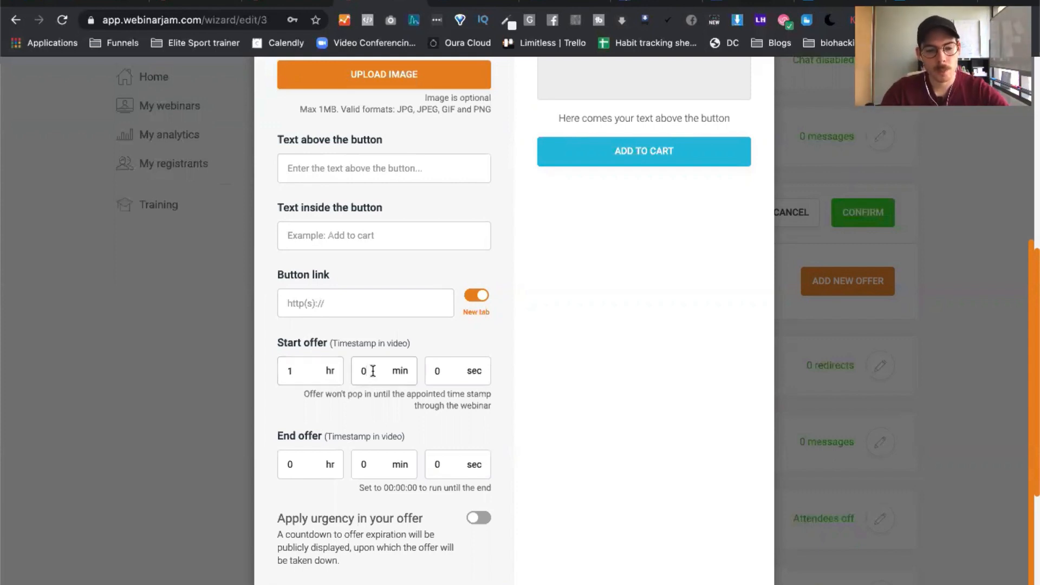
pyautogui.press('BackSpace')
pyautogui.write('28')
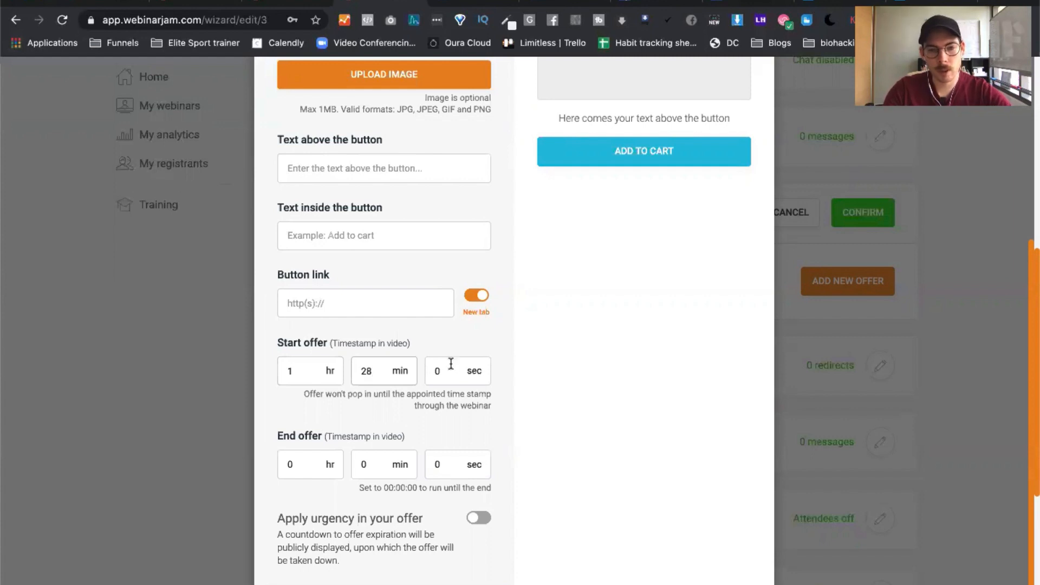
pyautogui.doubleClick(450, 363)
pyautogui.write('4')
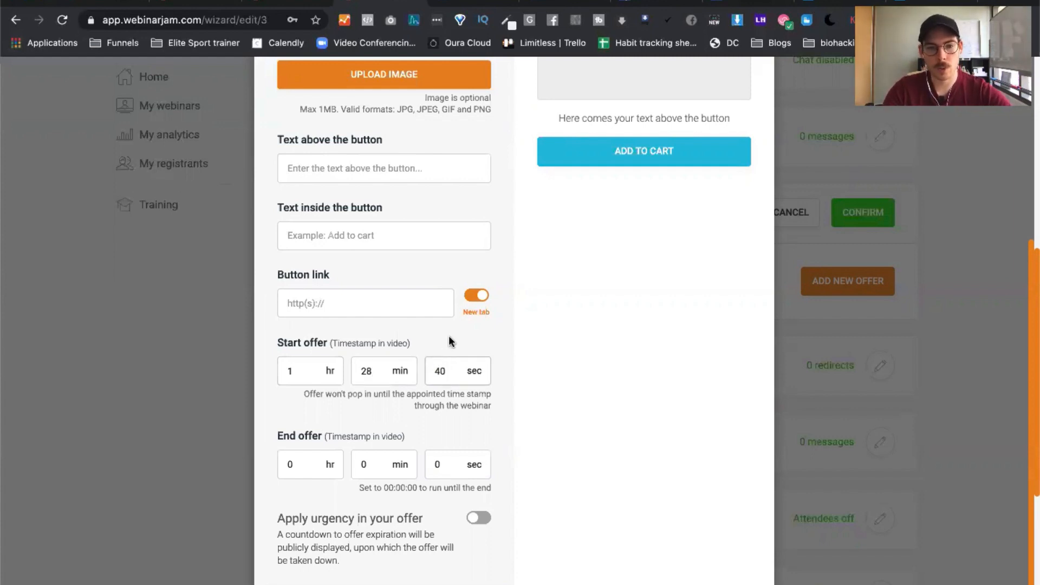
pyautogui.click(502, 340)
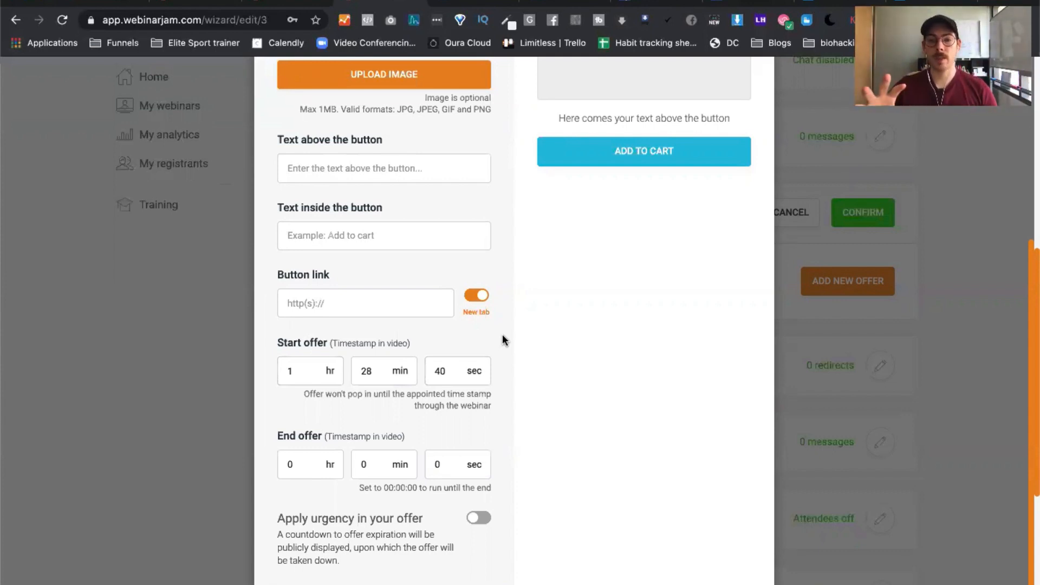
# Step: Set the text inside the offer's button to "Réserver mon appel"
pyautogui.scroll(2, 639, 257)
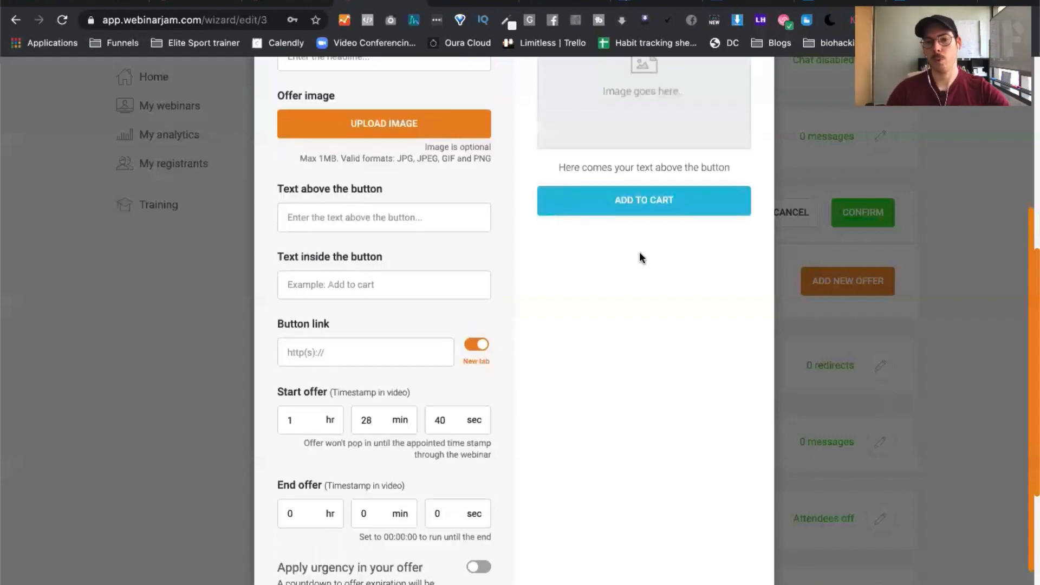
pyautogui.click(331, 285)
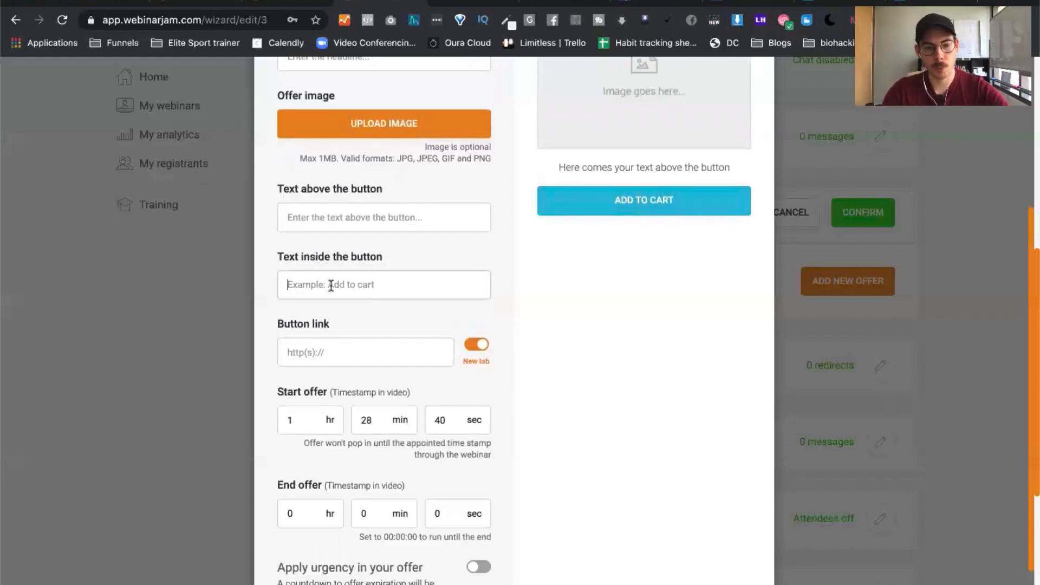
pyautogui.write('R')
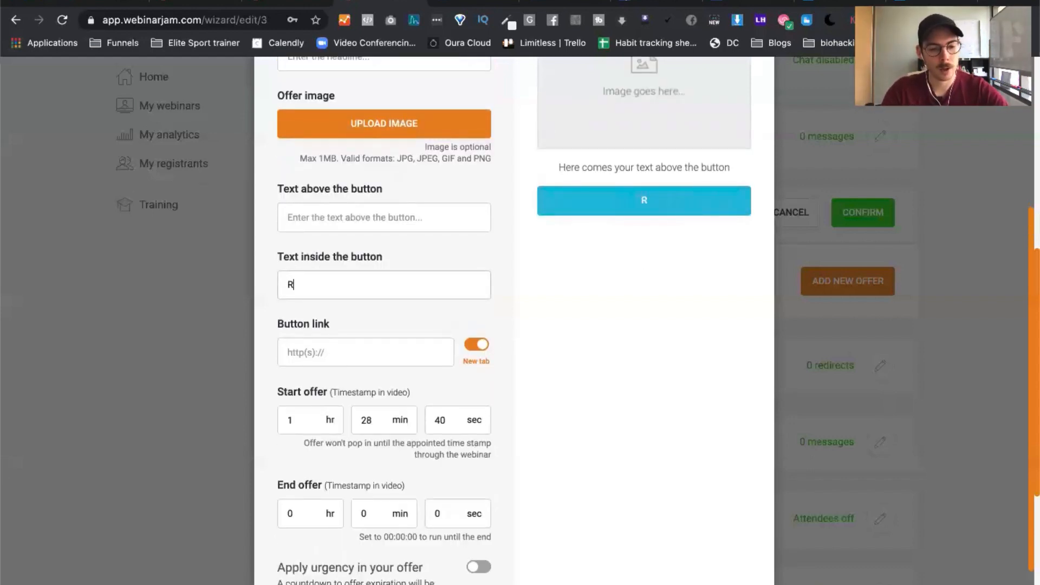
pyautogui.write('éserver m')
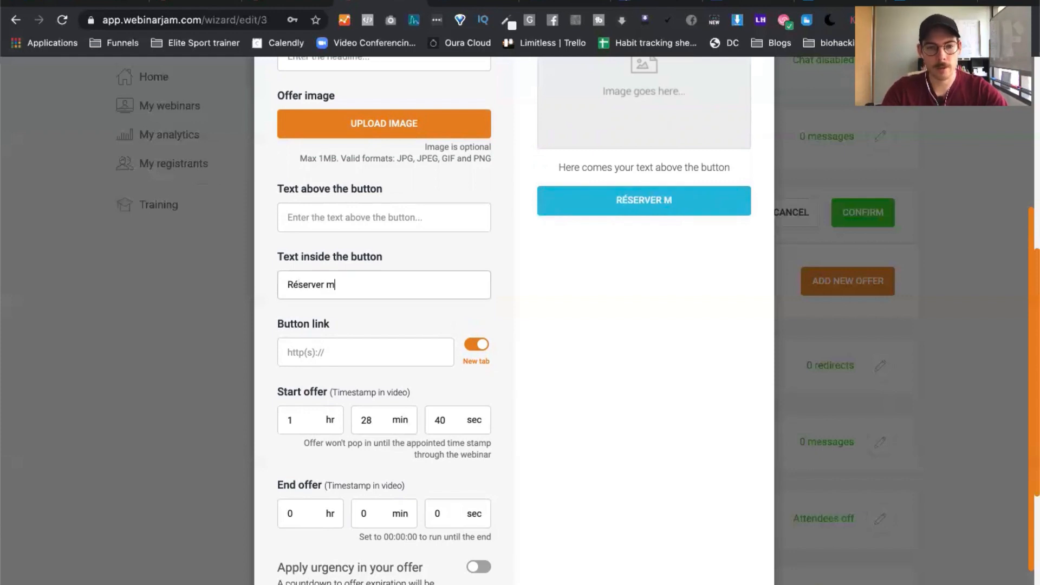
pyautogui.write('on app')
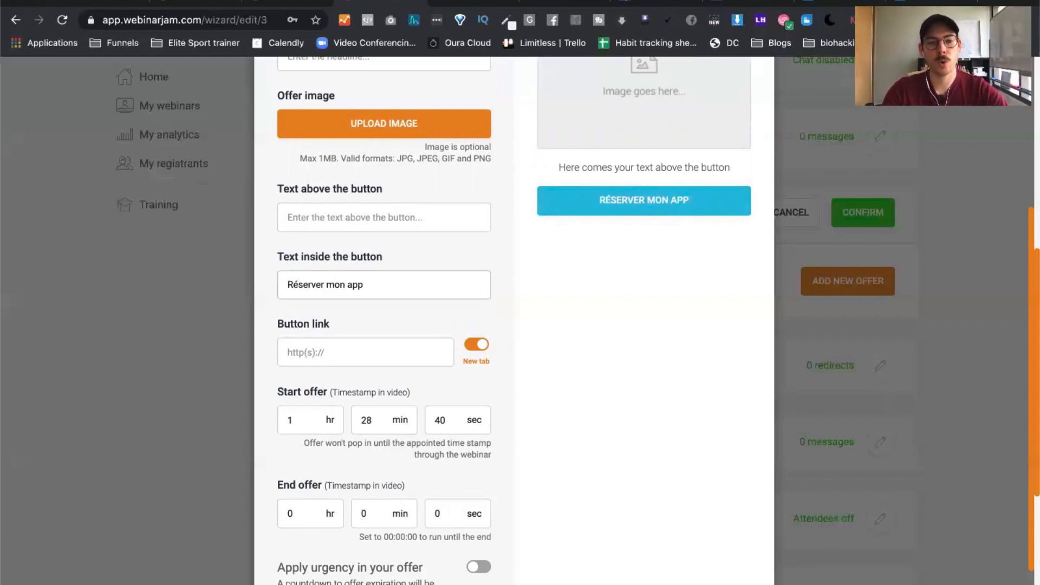
pyautogui.write('el')
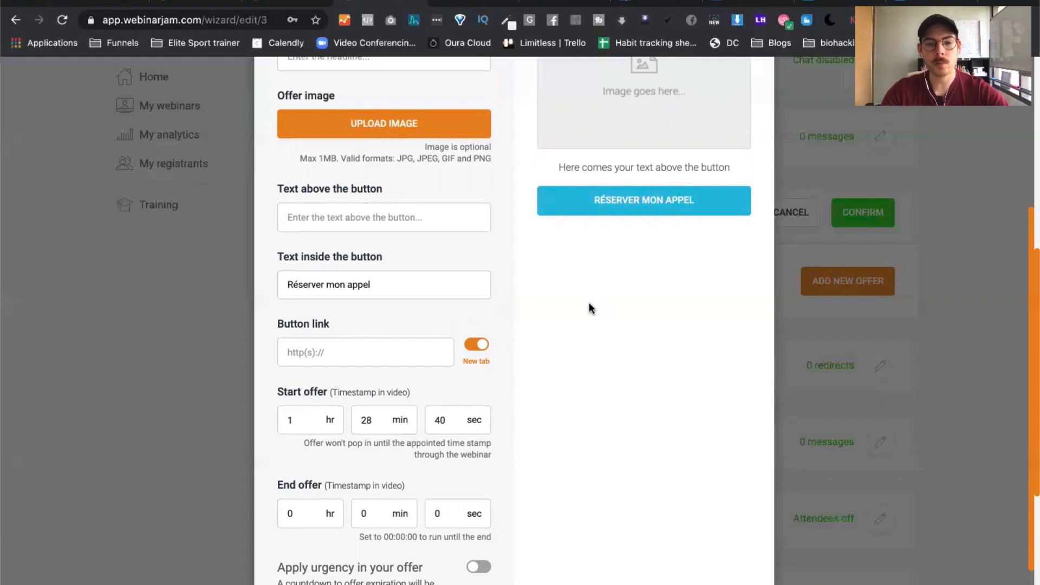
# Step: Try the urgency countdown option, switch it back off, and discard the new product offer
pyautogui.scroll(-2, 589, 308)
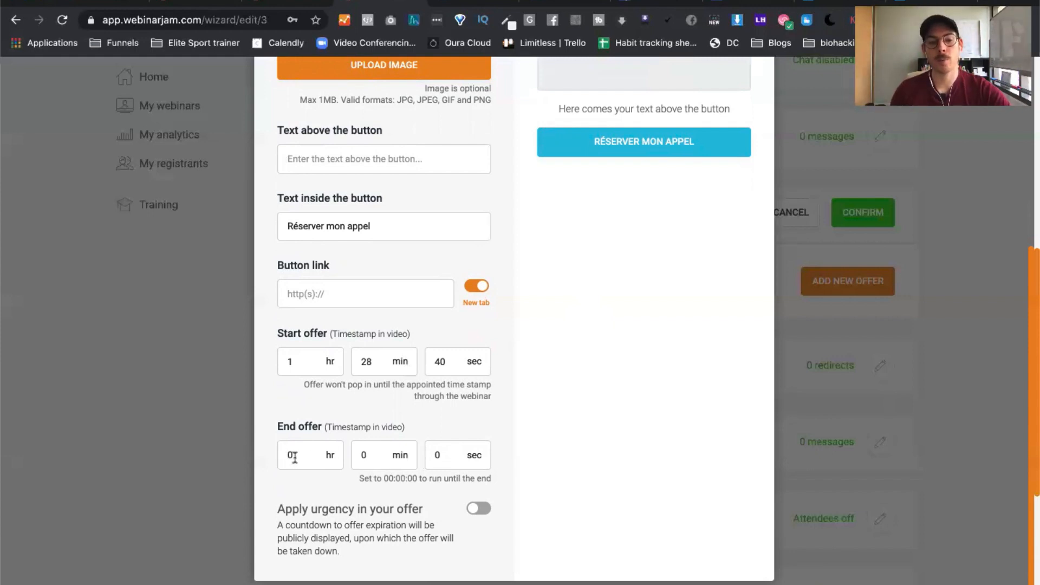
pyautogui.click(477, 512)
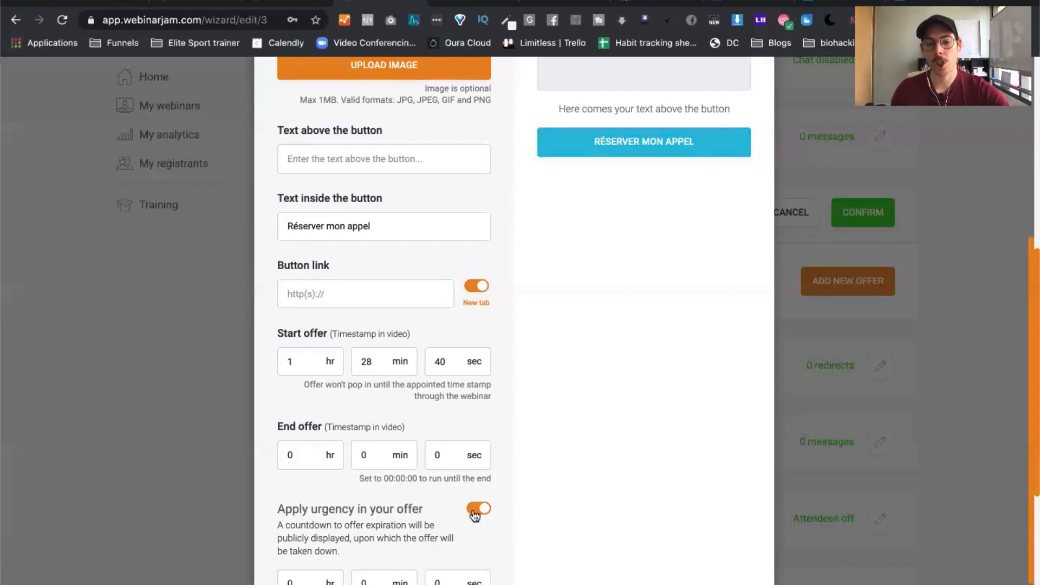
pyautogui.click(475, 512)
pyautogui.scroll(5, 606, 429)
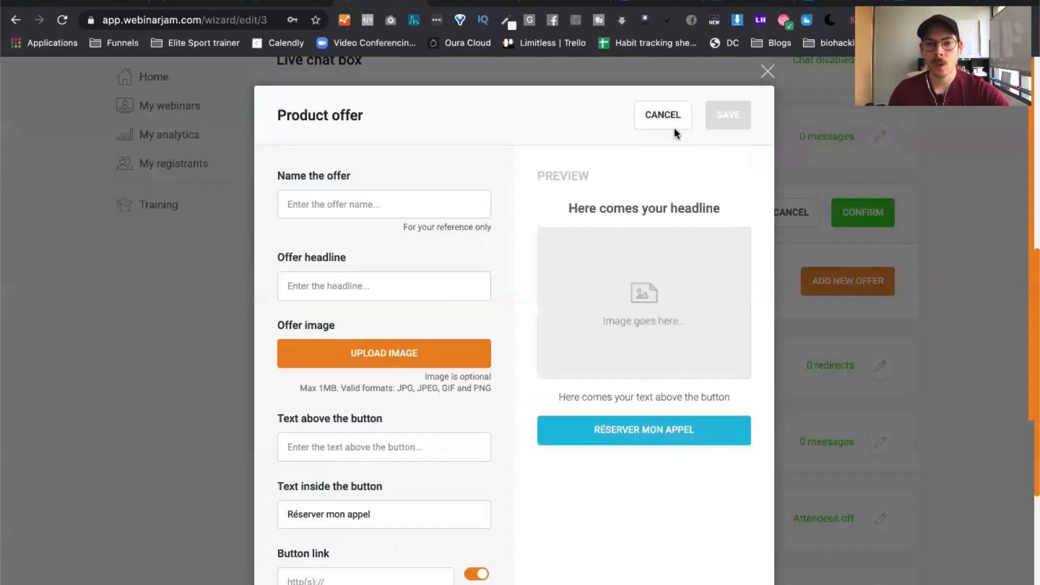
pyautogui.click(662, 115)
# Step: Review the settings for redirecting attendees to external websites and confirm them without adding a redirect
pyautogui.scroll(-2, 963, 297)
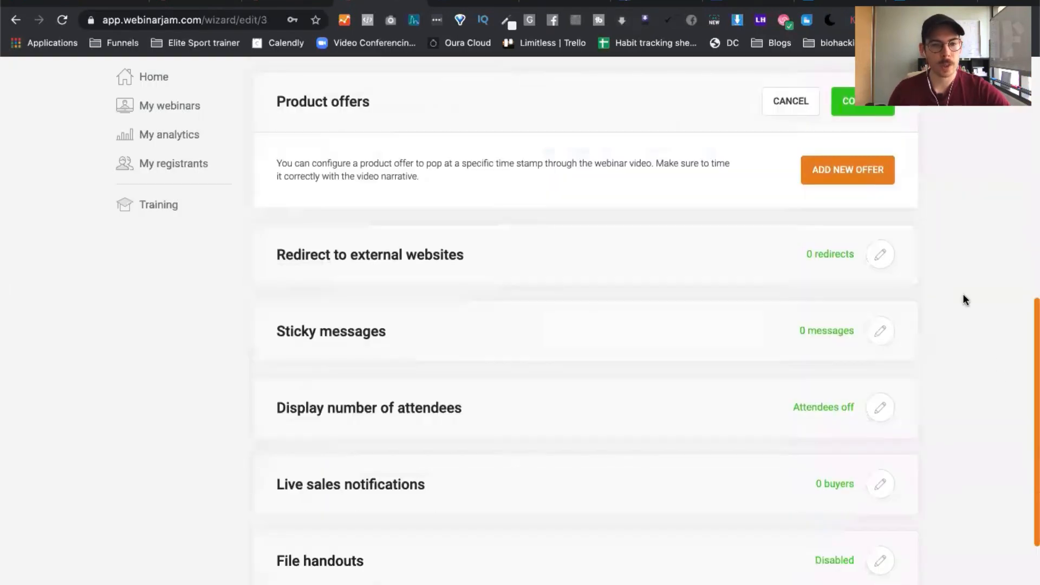
pyautogui.scroll(-3, 964, 297)
pyautogui.scroll(10, 963, 297)
pyautogui.scroll(-5, 963, 298)
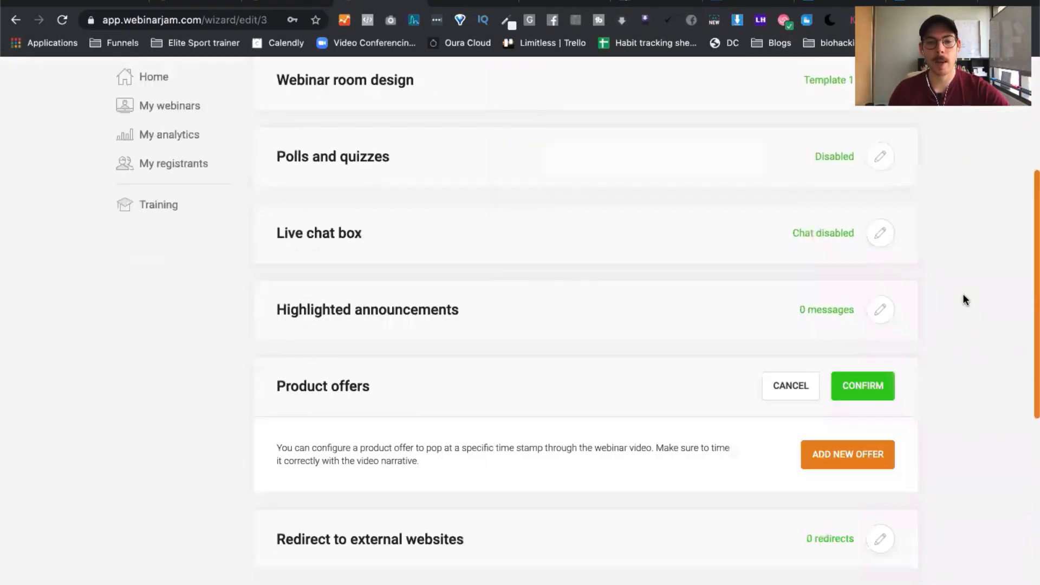
pyautogui.scroll(-6, 963, 297)
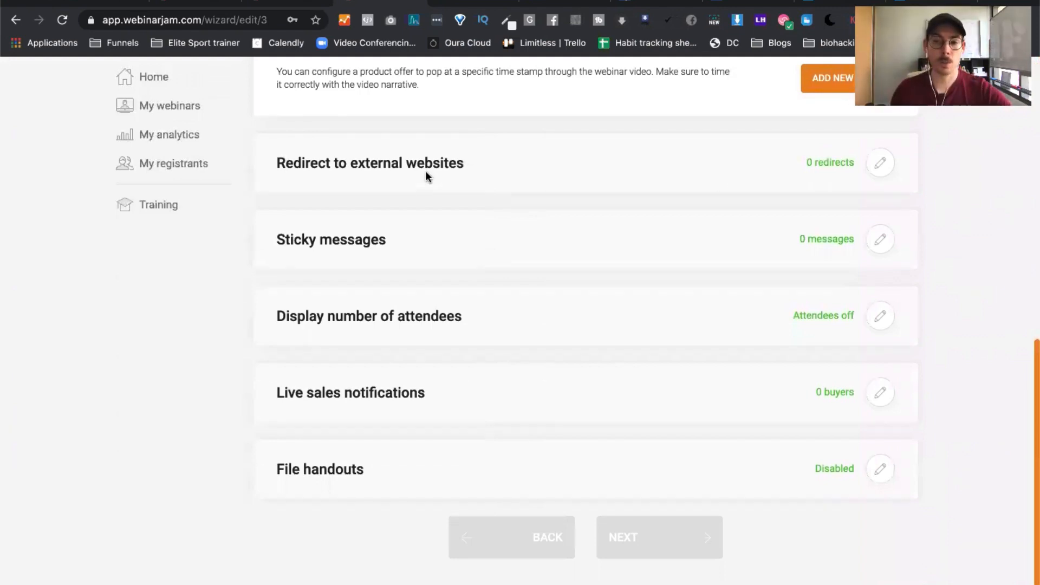
pyautogui.click(879, 163)
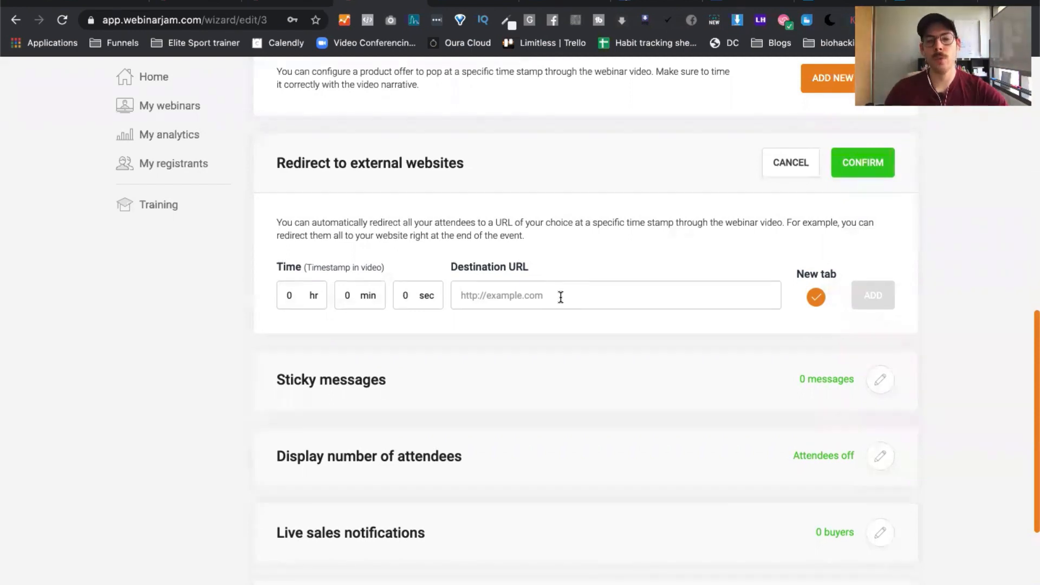
pyautogui.click(862, 162)
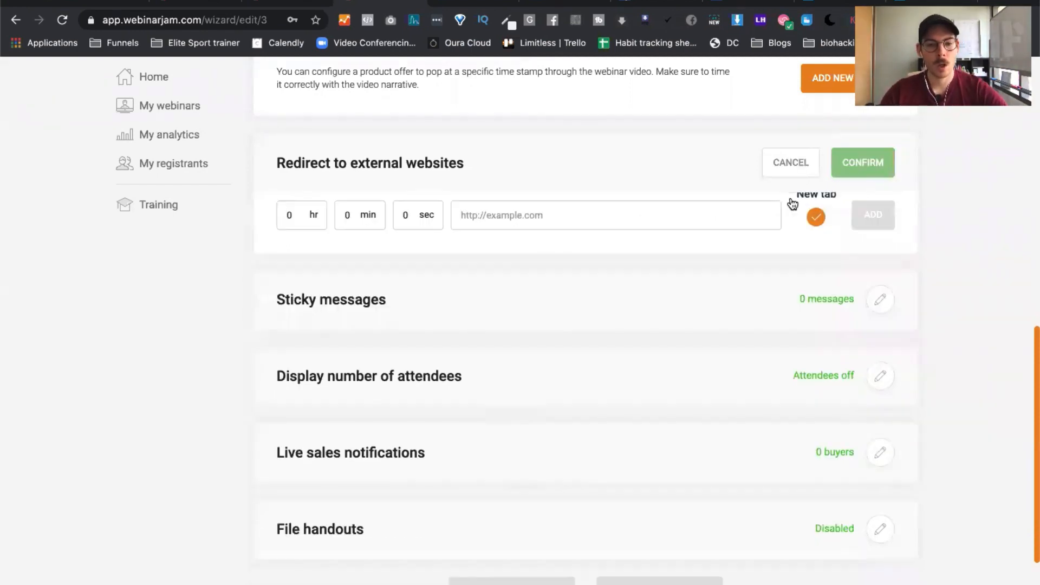
# Step: Review the sticky messages timing and message fields and confirm the section without adding a message
pyautogui.click(879, 239)
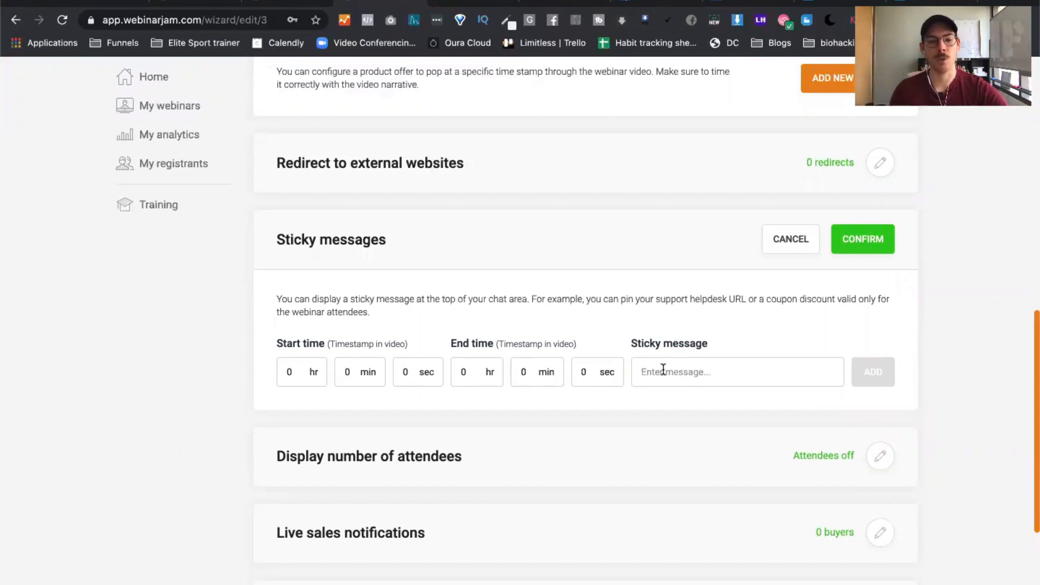
pyautogui.scroll(-3, 186, 455)
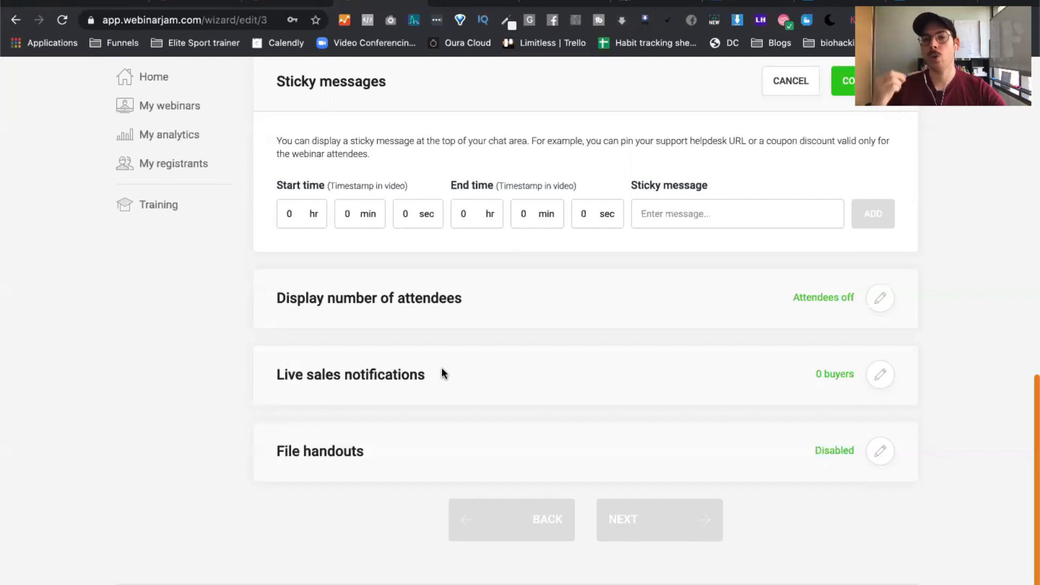
pyautogui.scroll(3, 441, 367)
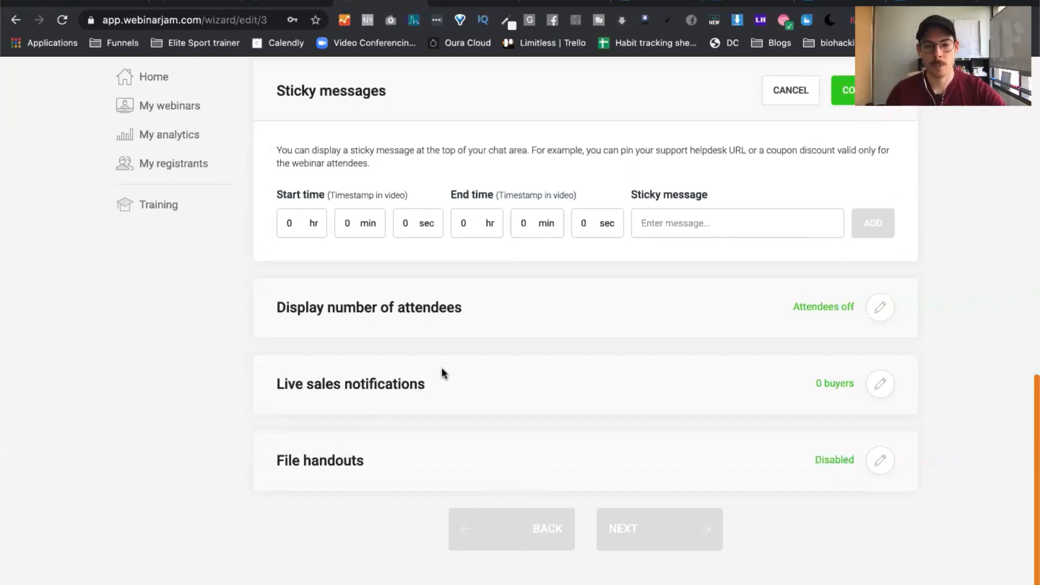
pyautogui.click(860, 181)
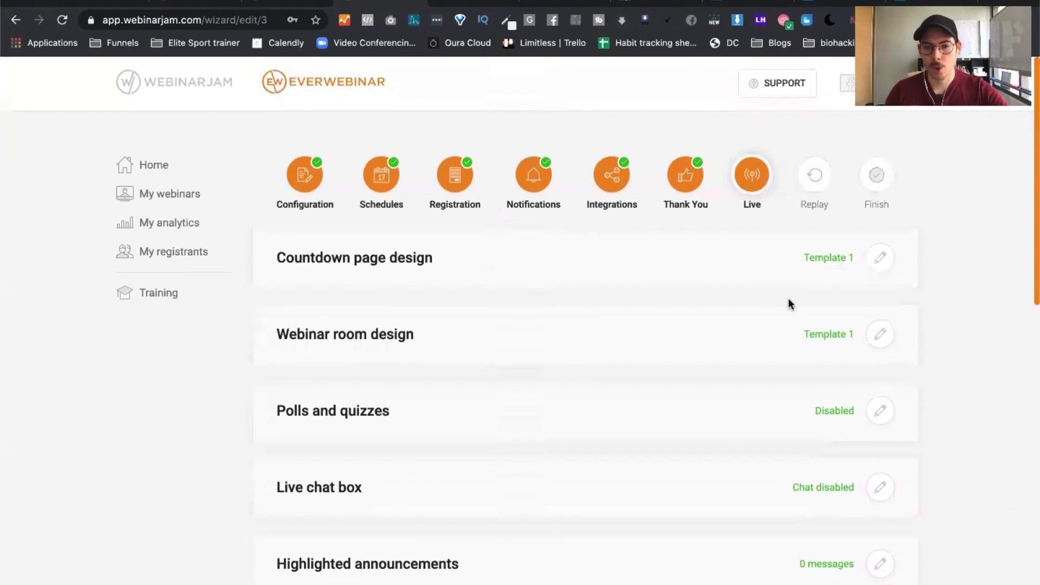
# Step: Confirm the product offers section without any offer and continue from the Live stage to the Replay stage
pyautogui.scroll(-15, 774, 325)
pyautogui.click(645, 482)
pyautogui.scroll(5, 644, 368)
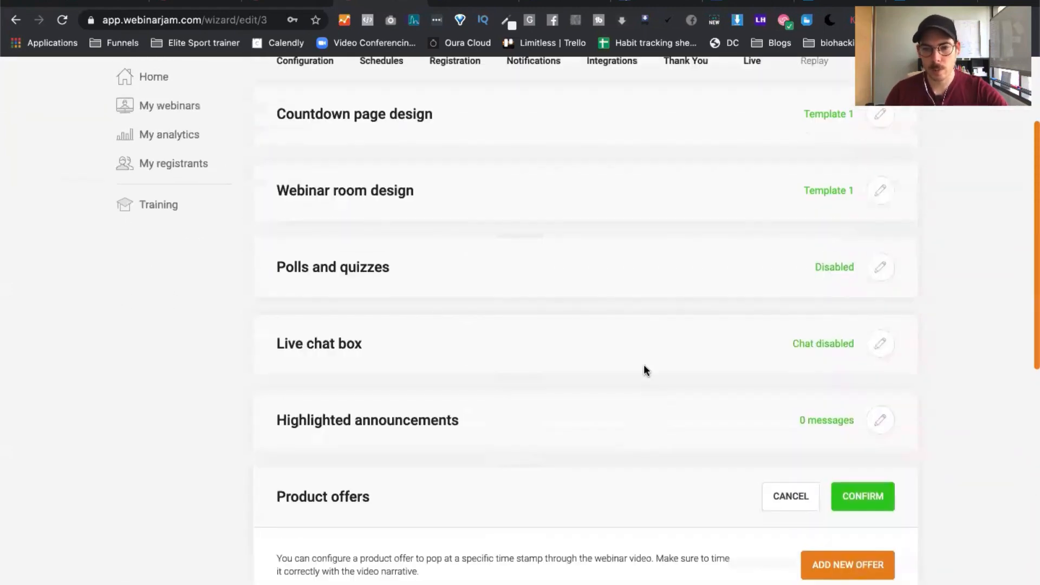
pyautogui.scroll(-10, 643, 368)
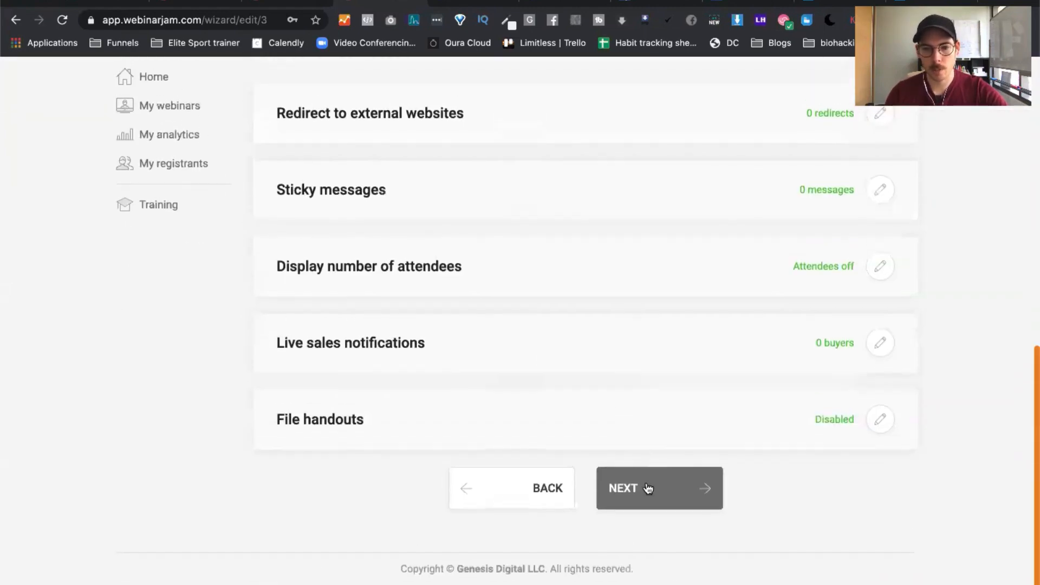
pyautogui.click(646, 482)
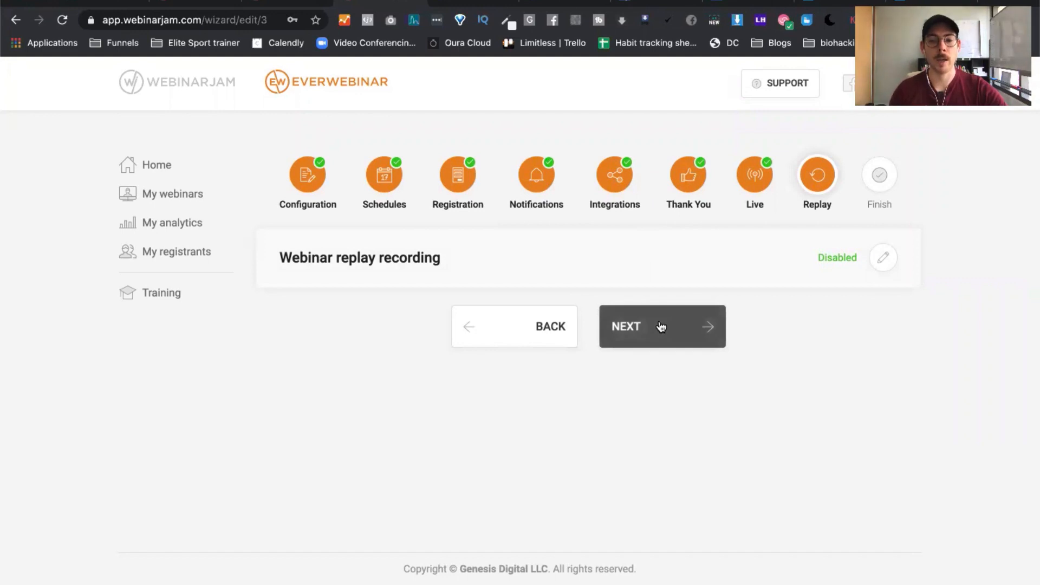
# Step: Try the option to record the webinar session for replay and cancel the change
pyautogui.click(882, 259)
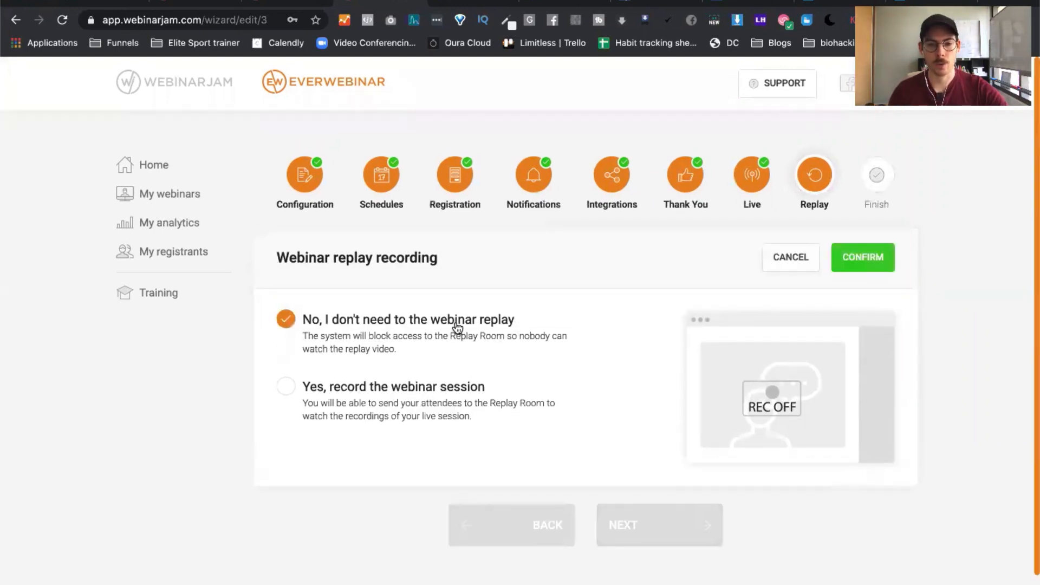
pyautogui.click(288, 389)
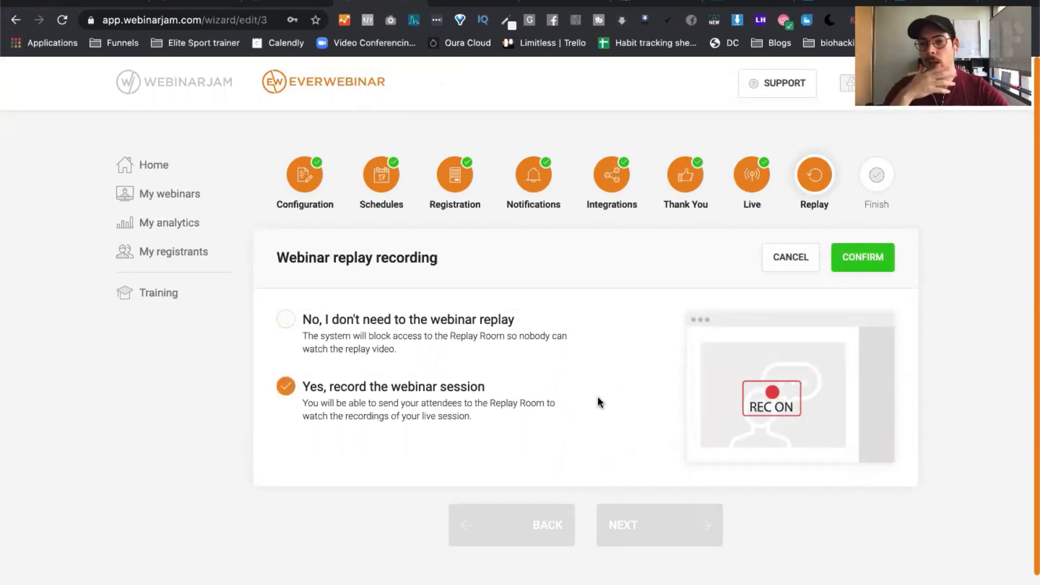
pyautogui.click(787, 259)
# Step: Finish creating the webinar with the replay disabled and go to the dashboard
pyautogui.click(629, 349)
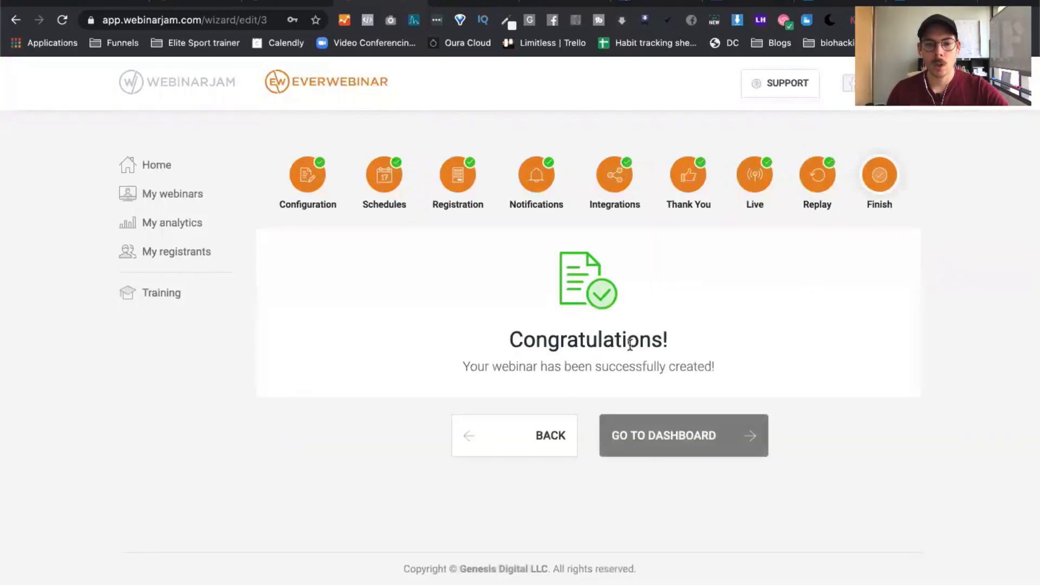
pyautogui.click(689, 436)
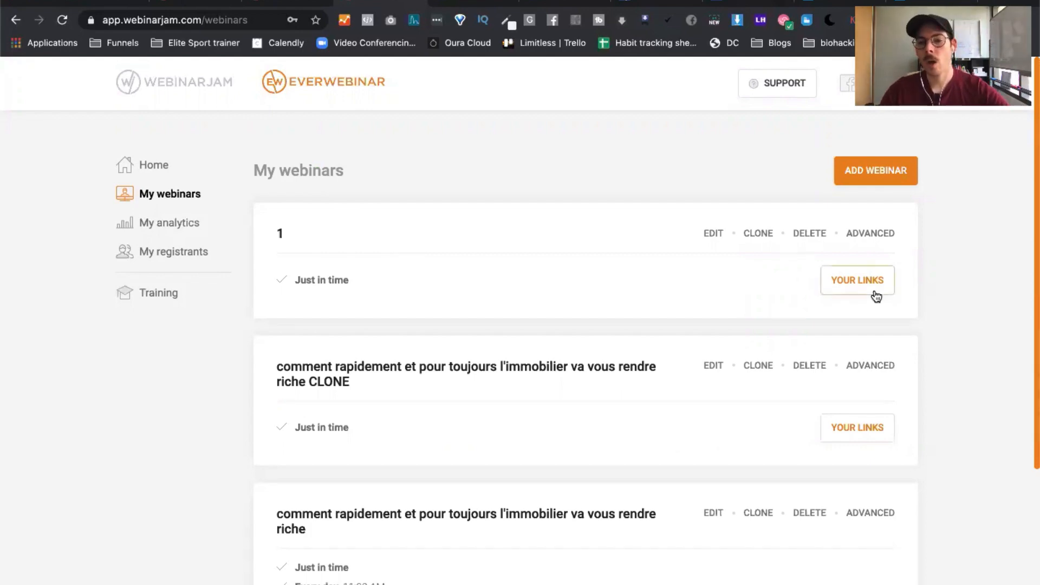
# Step: Copy webinar 1's registration page link, open it in a new browser tab to check the page, and close the page and links dialog
pyautogui.click(849, 280)
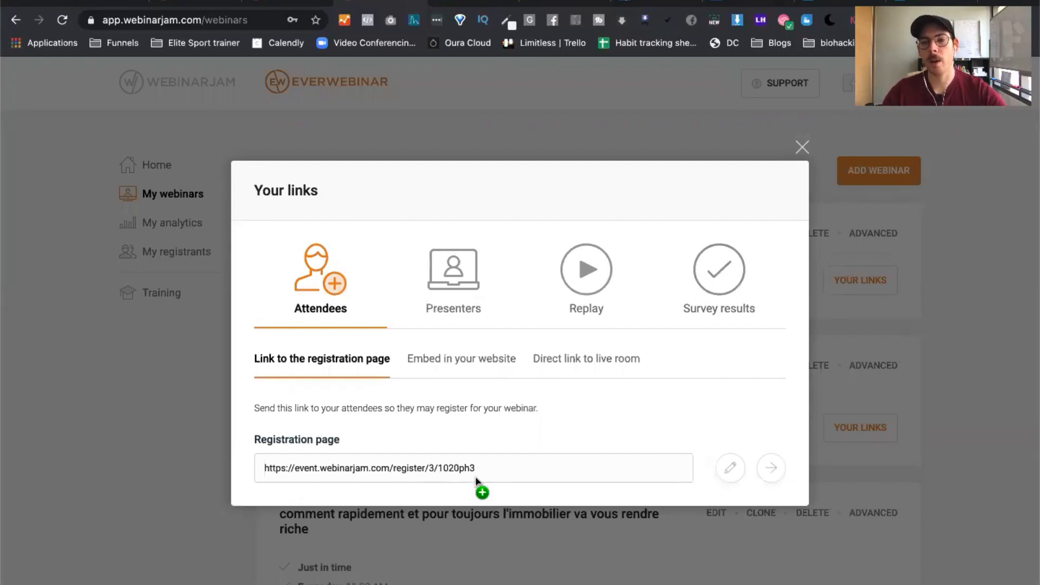
pyautogui.click(427, 473)
pyautogui.press('super+c')
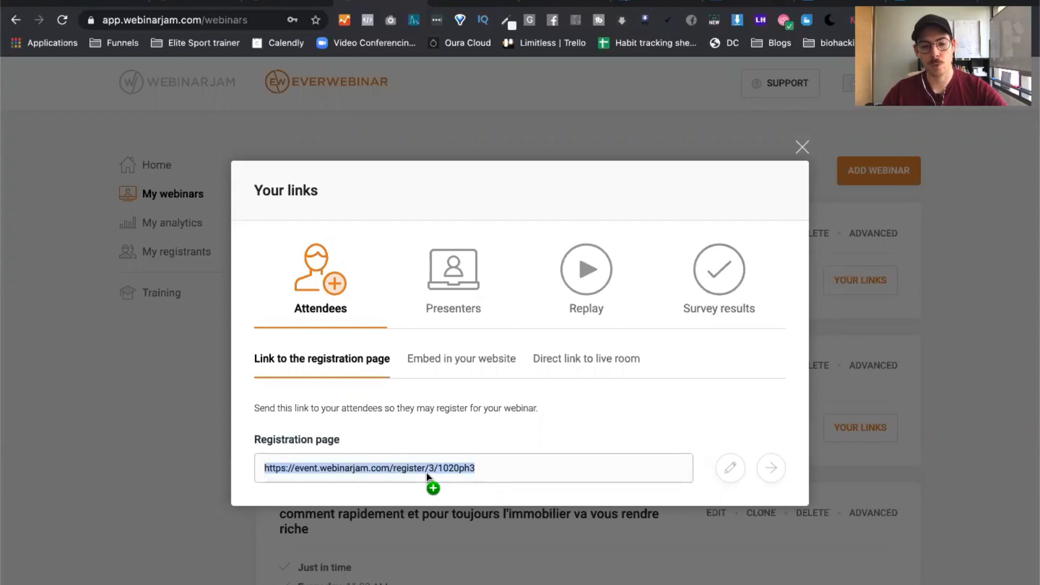
pyautogui.click(998, 3)
pyautogui.press('super+v')
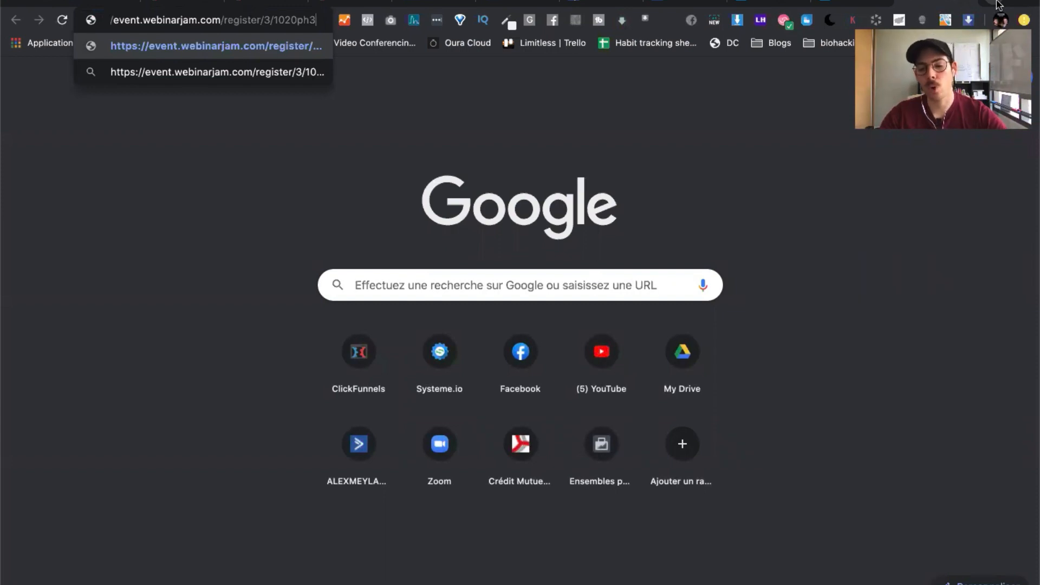
pyautogui.press('Return')
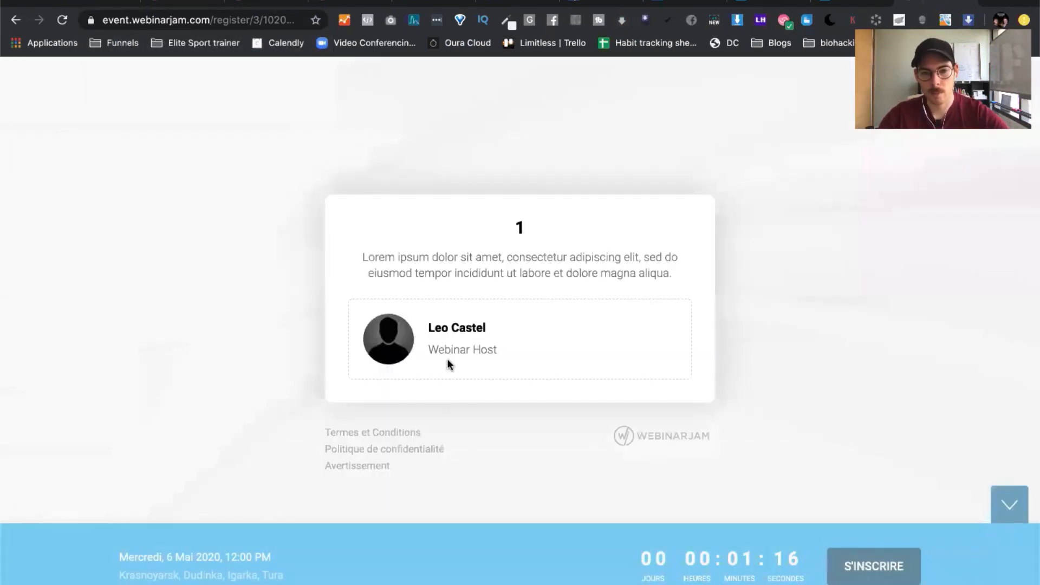
pyautogui.click(966, 2)
pyautogui.click(802, 147)
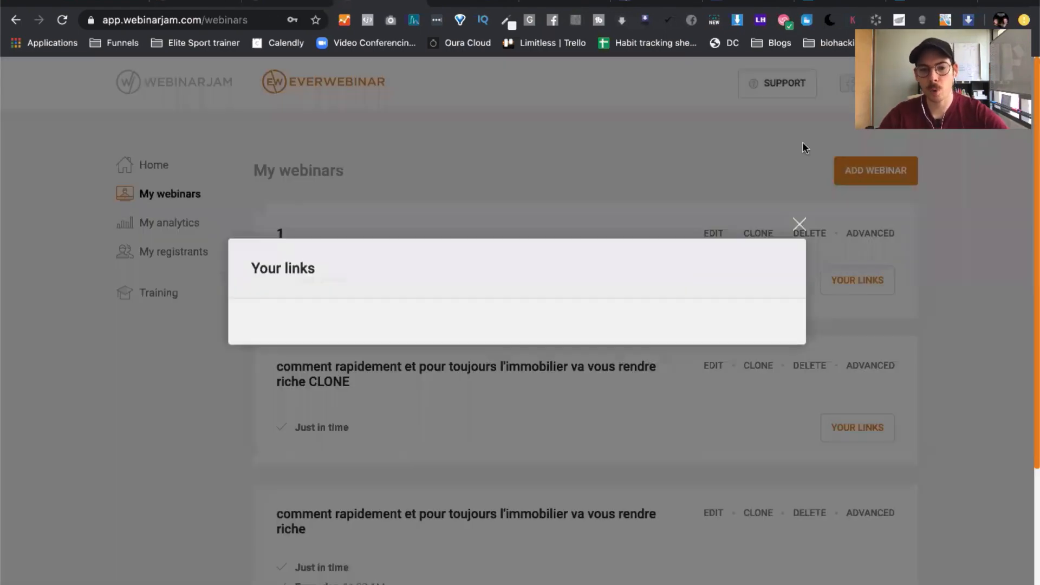
# Step: Copy the registration page link of the original "comment rapidement et pour toujours l'immobilier va vous rendre riche" webinar and open it in a new browser tab
pyautogui.scroll(-5, 529, 398)
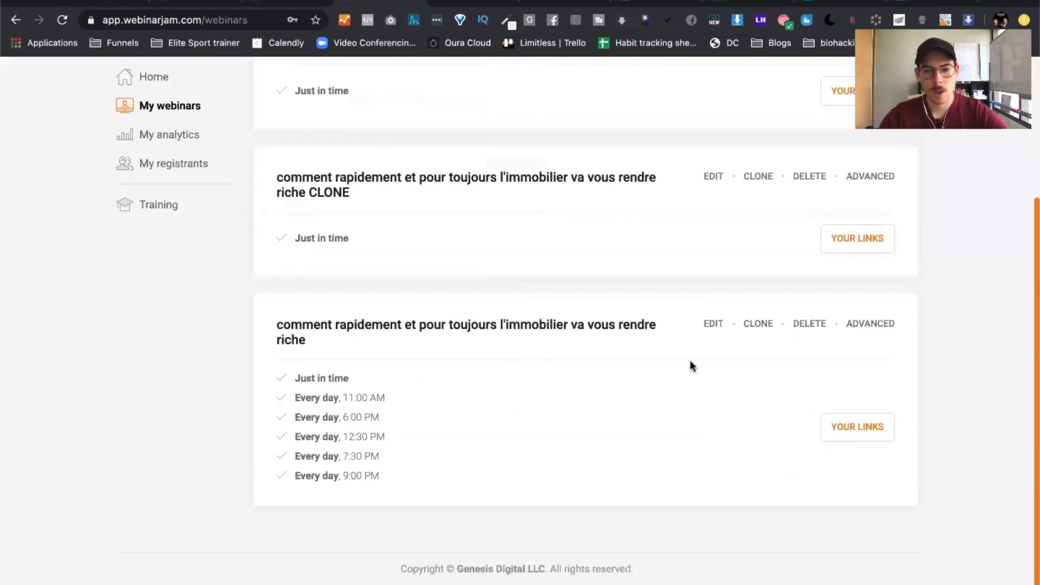
pyautogui.click(849, 437)
pyautogui.click(393, 466)
pyautogui.press('super+c')
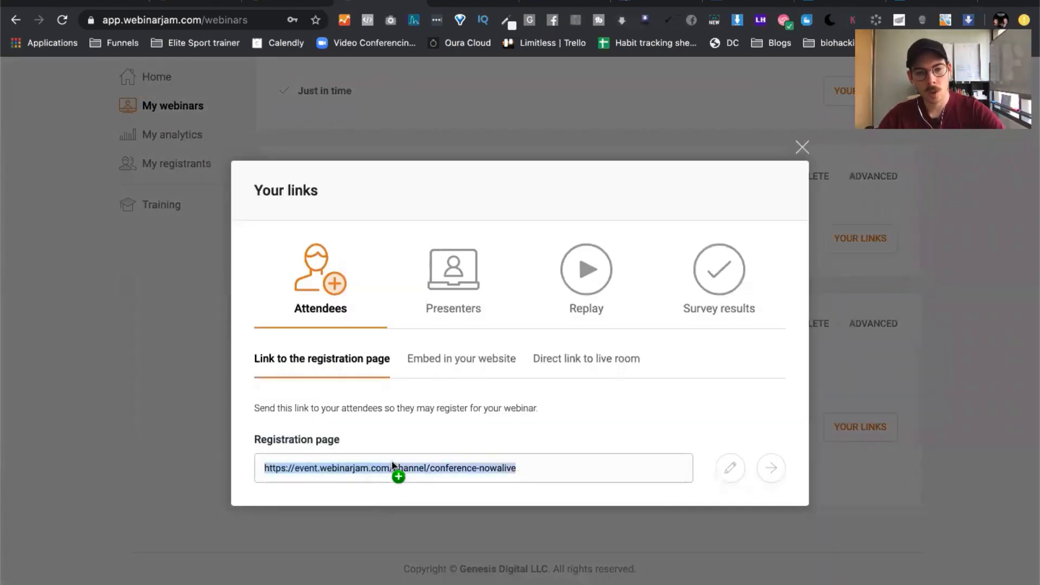
pyautogui.click(995, 2)
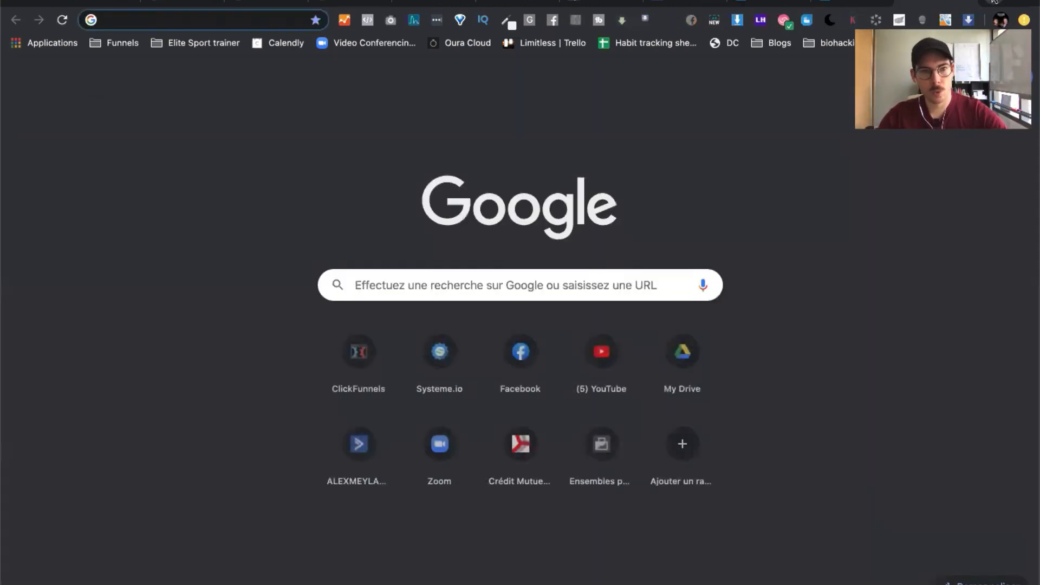
pyautogui.press('super+v')
pyautogui.press('Return')
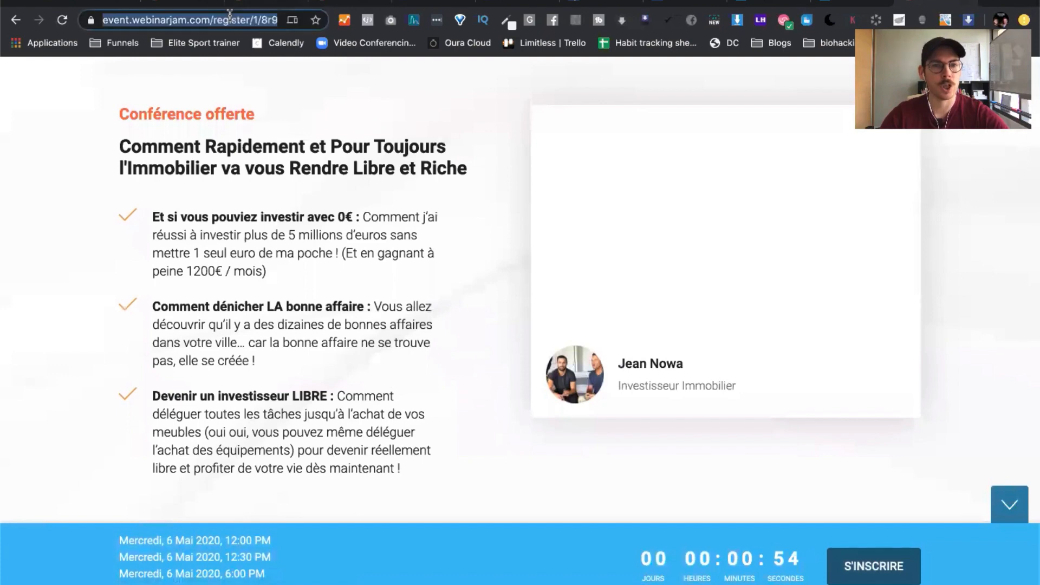
# Step: Reload the registration page to view its alternate version, check the "Réserver ma place" sign-up form, and return to the webinar's links dialog
pyautogui.press('super+r')
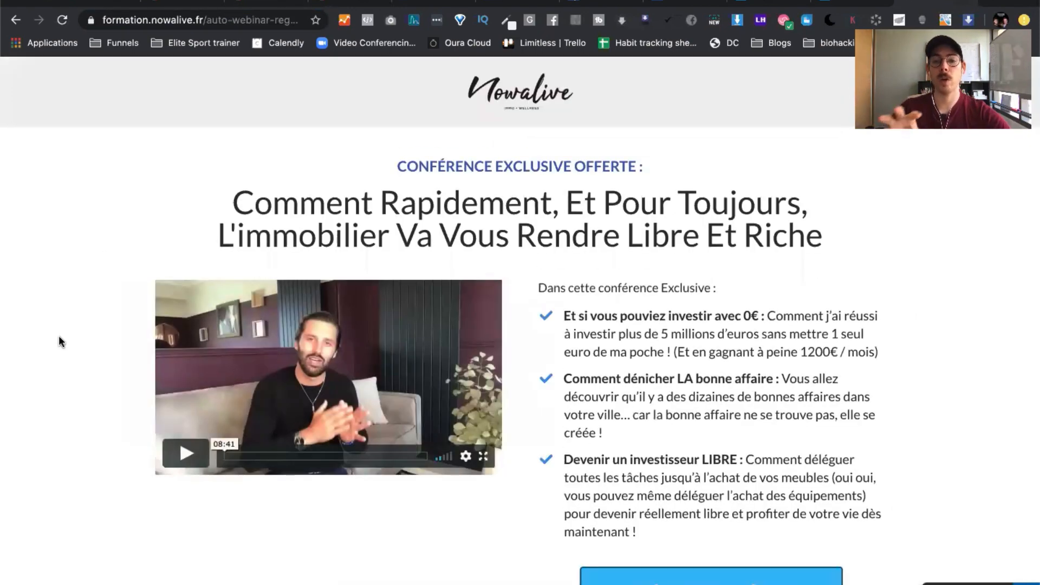
pyautogui.scroll(-1, 59, 340)
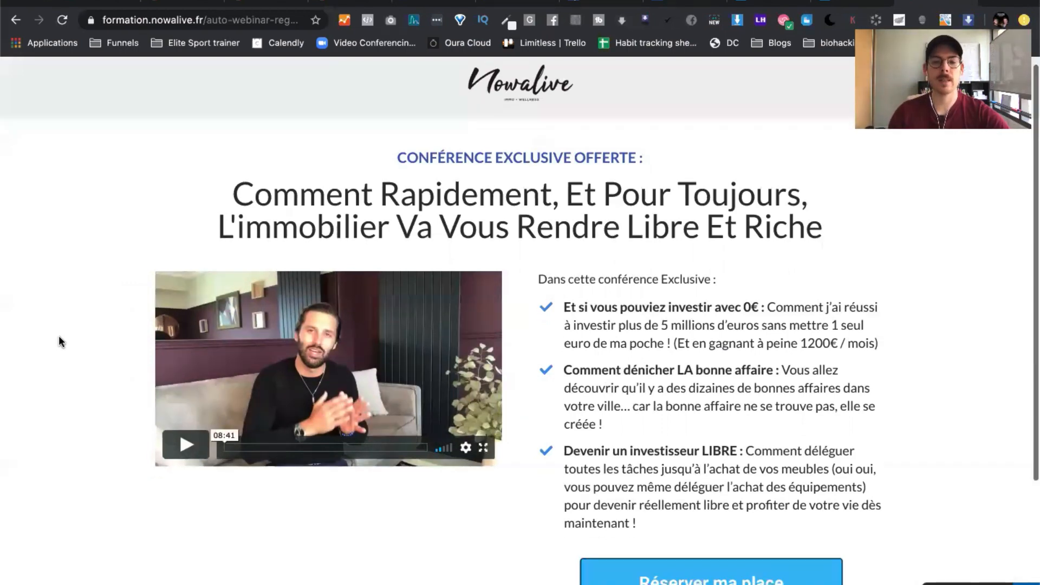
pyautogui.scroll(1, 58, 341)
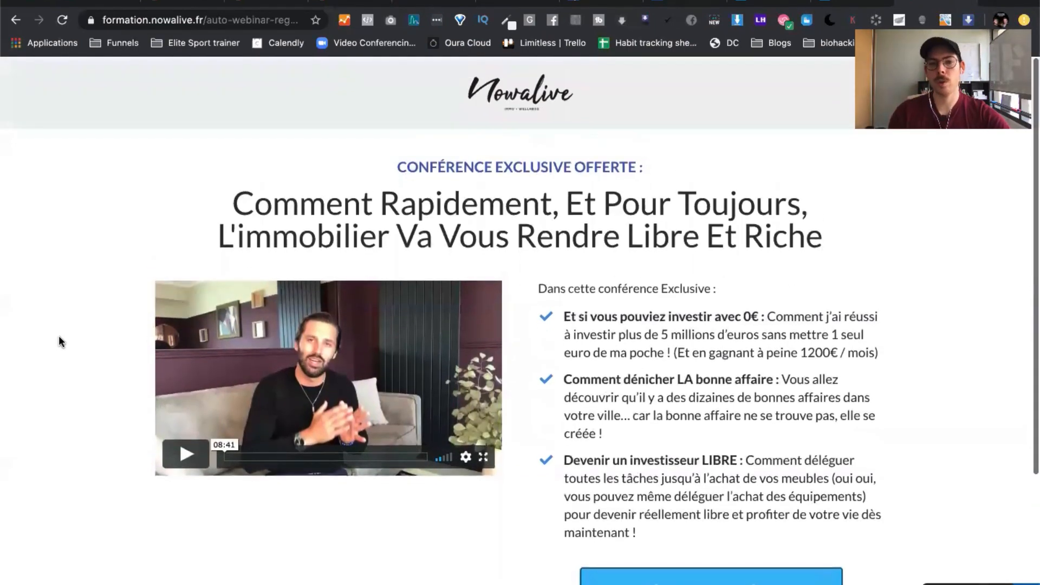
pyautogui.scroll(-3, 58, 341)
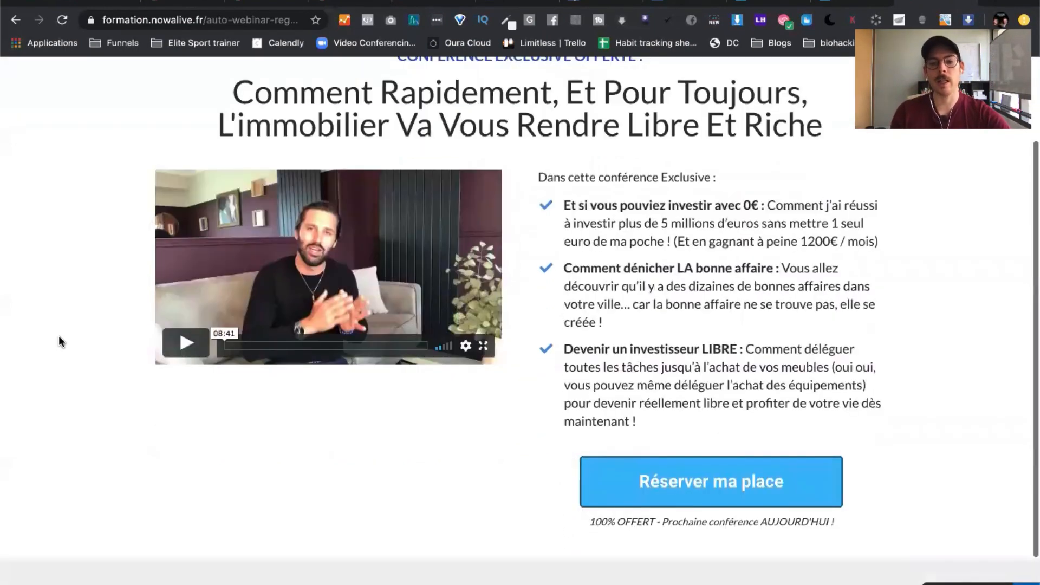
pyautogui.click(713, 486)
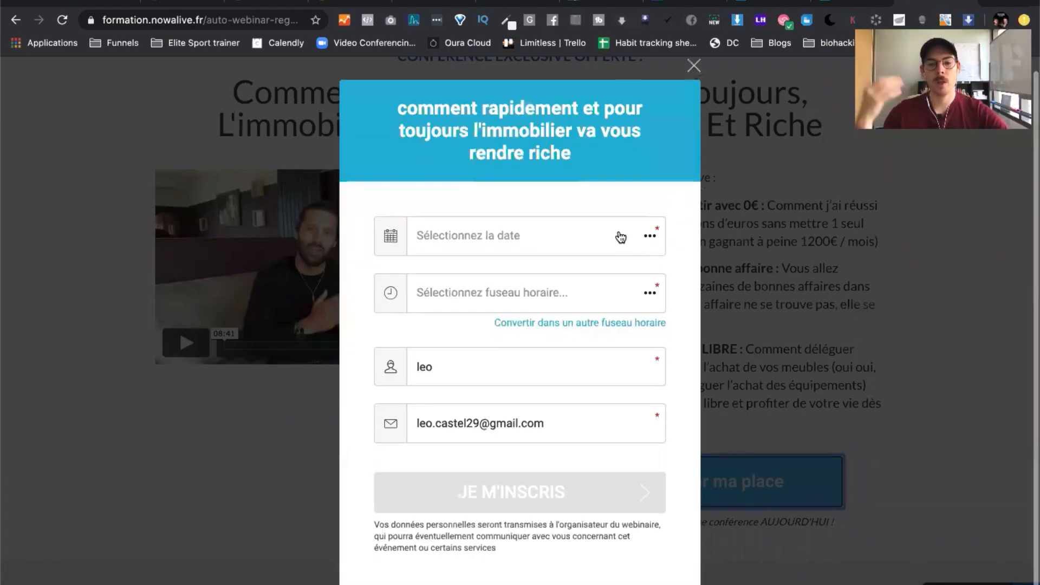
pyautogui.click(693, 66)
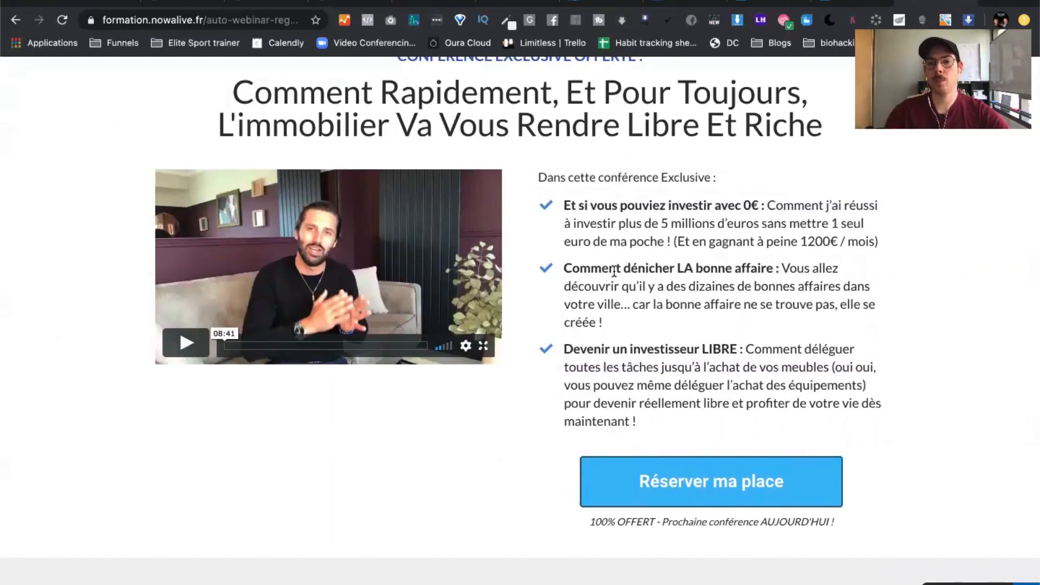
pyautogui.click(969, 2)
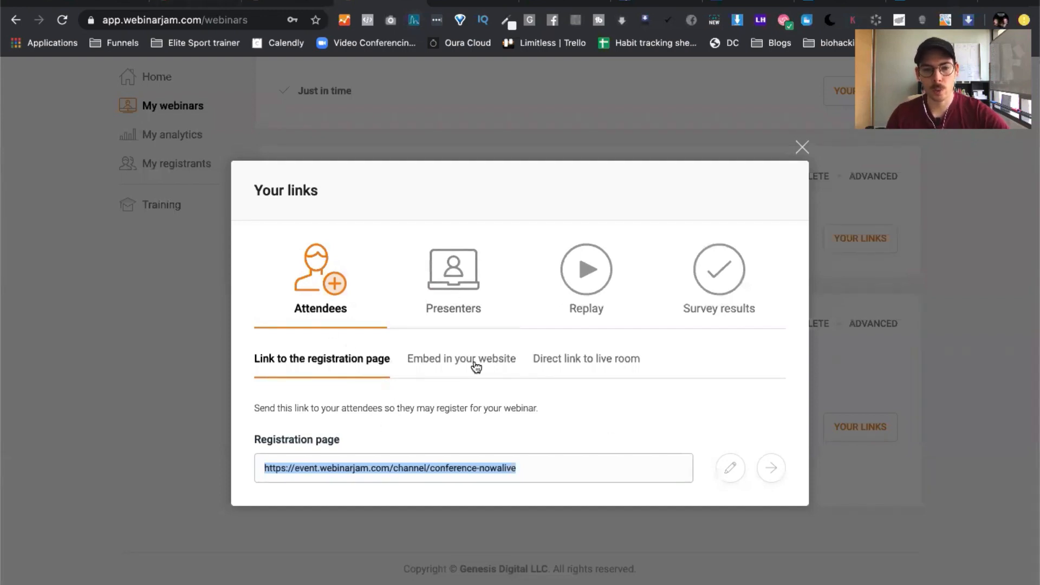
# Step: Examine the registration bar's settings, preview and embeddable code among the website embed options
pyautogui.moveTo(358, 468); pyautogui.dragTo(445, 445)
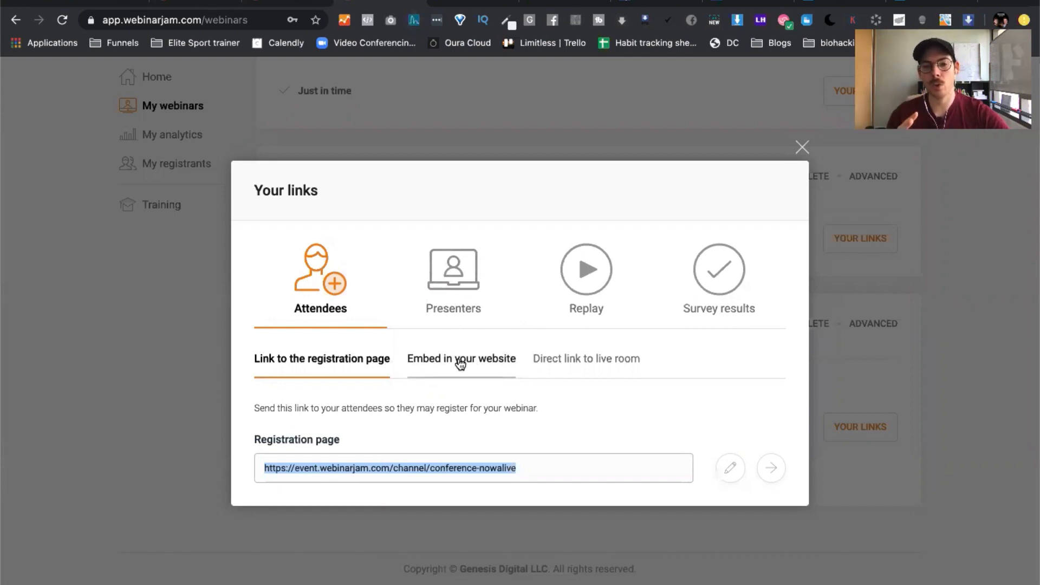
pyautogui.click(491, 367)
pyautogui.scroll(-3, 614, 371)
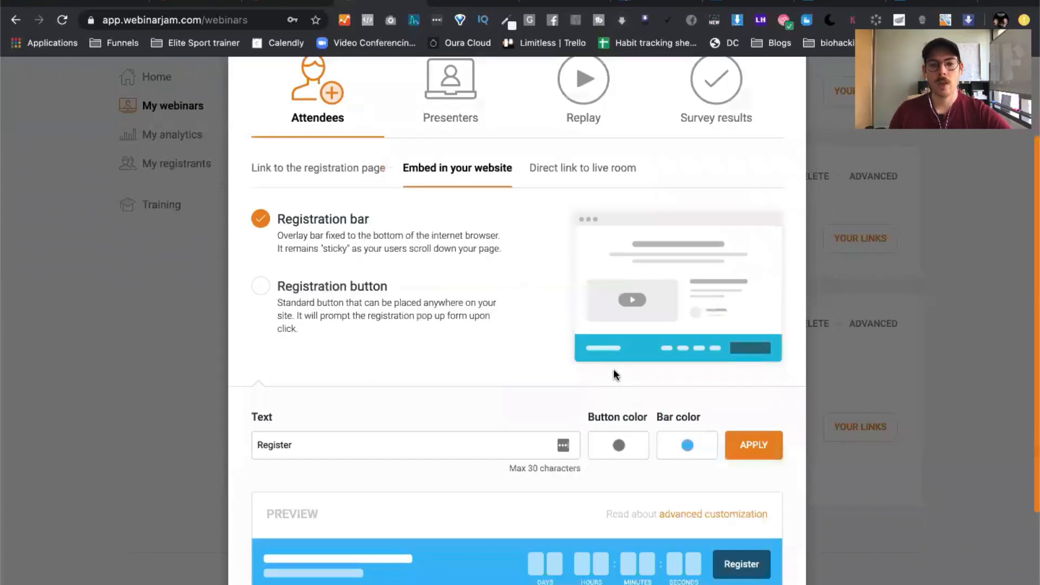
pyautogui.scroll(-3, 614, 372)
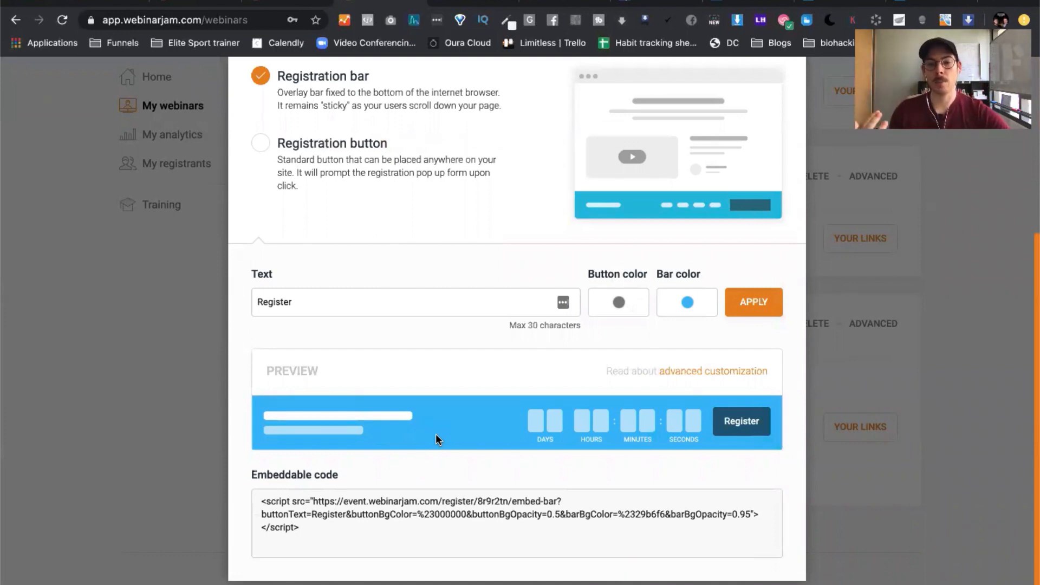
pyautogui.scroll(3, 437, 439)
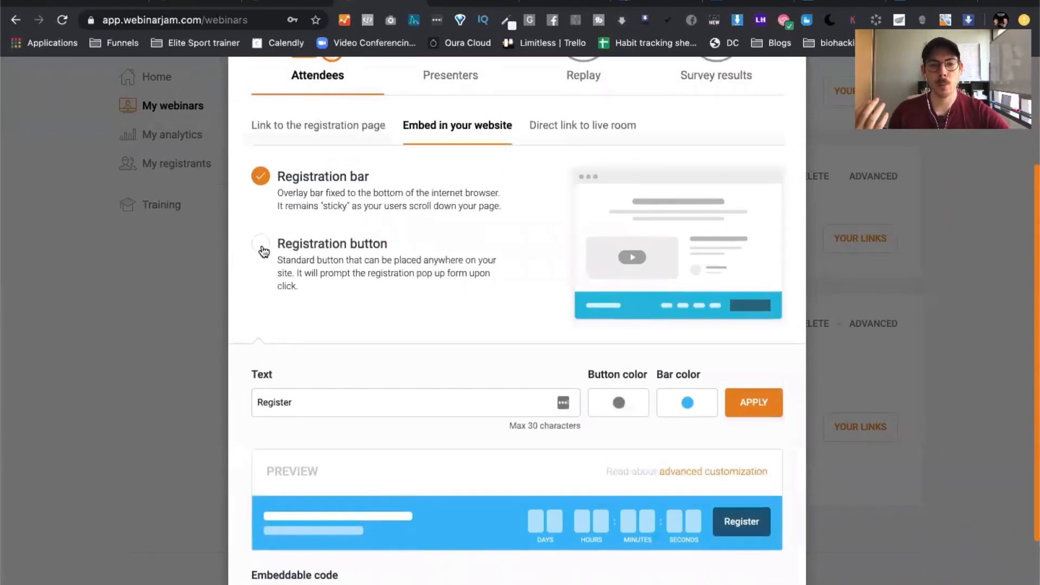
# Step: Choose the registration button as the embed type, examine its preview and embeddable code, and close the links dialog
pyautogui.click(261, 244)
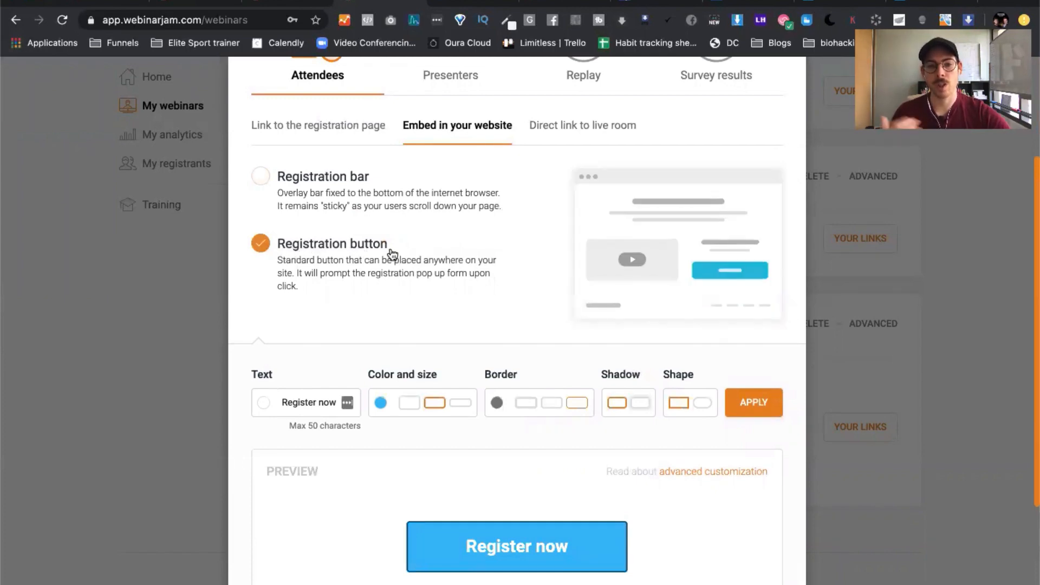
pyautogui.scroll(-3, 392, 254)
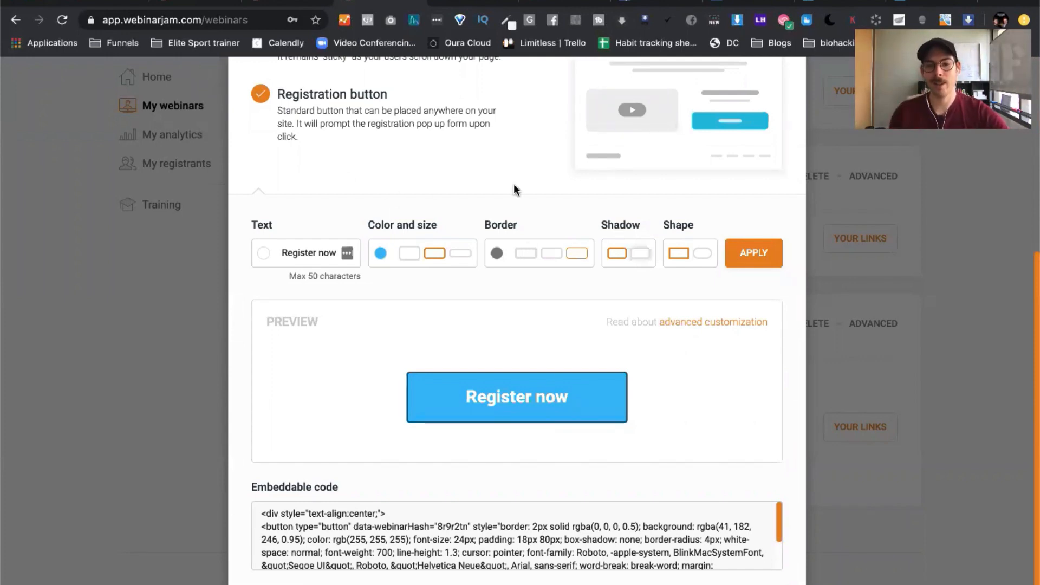
pyautogui.scroll(-1, 248, 372)
pyautogui.scroll(-1, 321, 515)
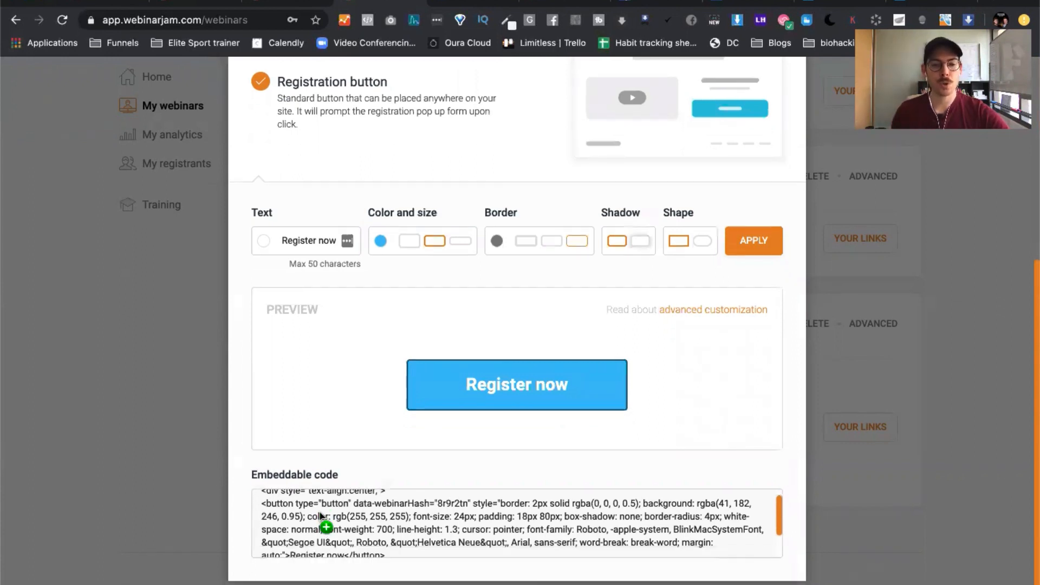
pyautogui.scroll(-3, 320, 516)
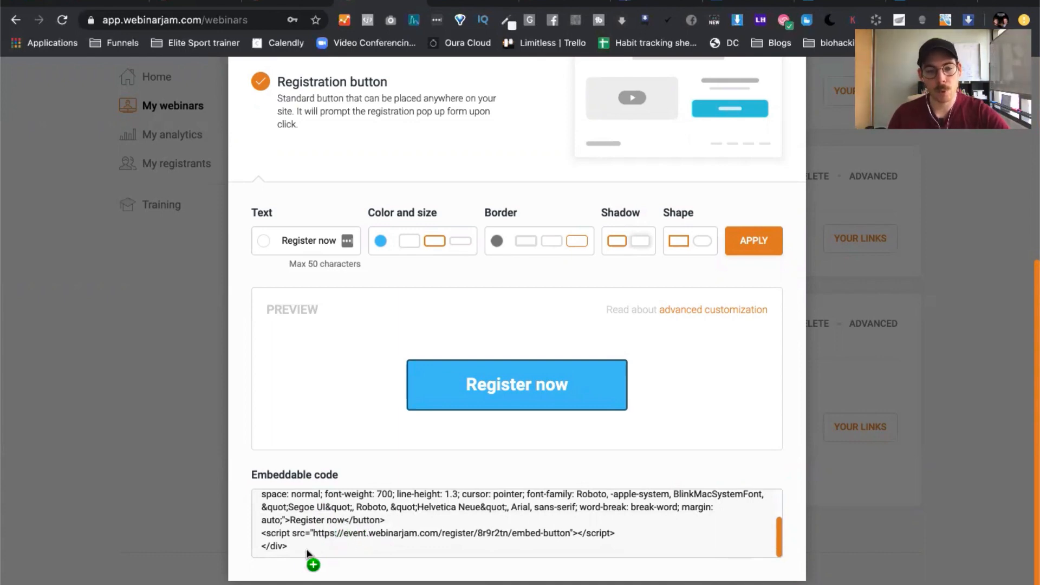
pyautogui.scroll(3, 466, 544)
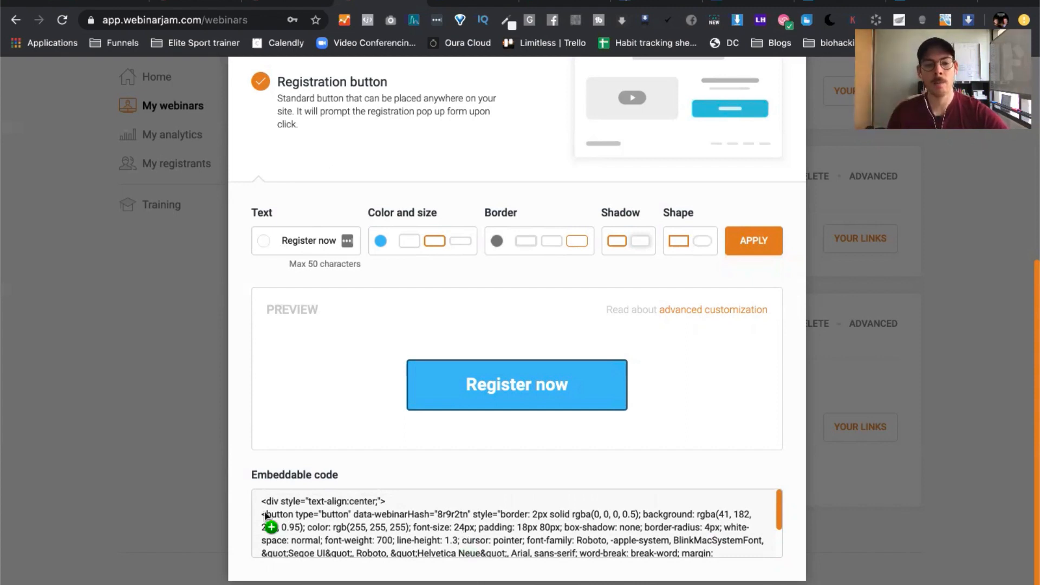
pyautogui.scroll(-3, 406, 531)
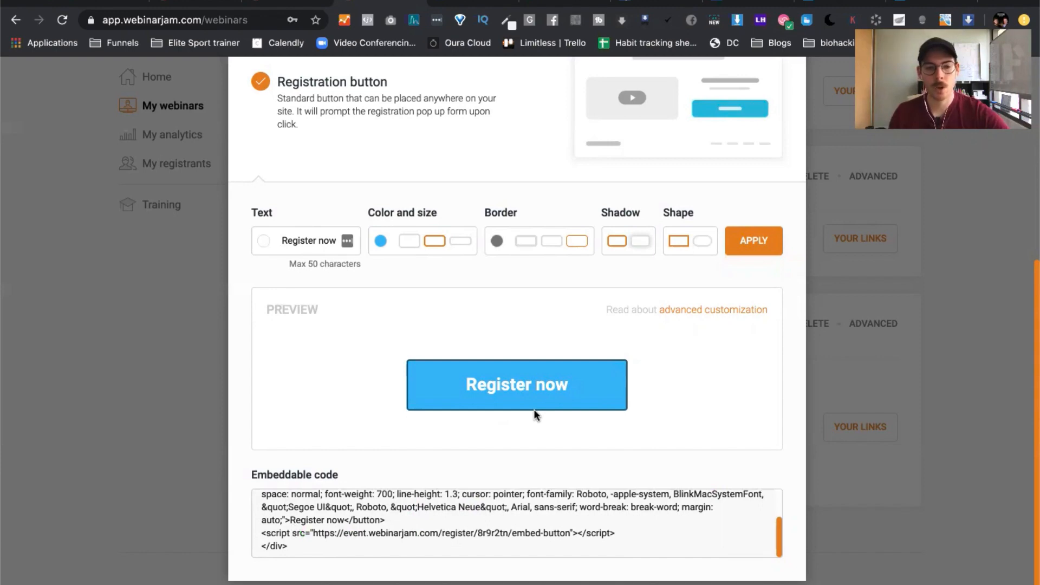
pyautogui.scroll(4, 681, 298)
pyautogui.scroll(3, 680, 303)
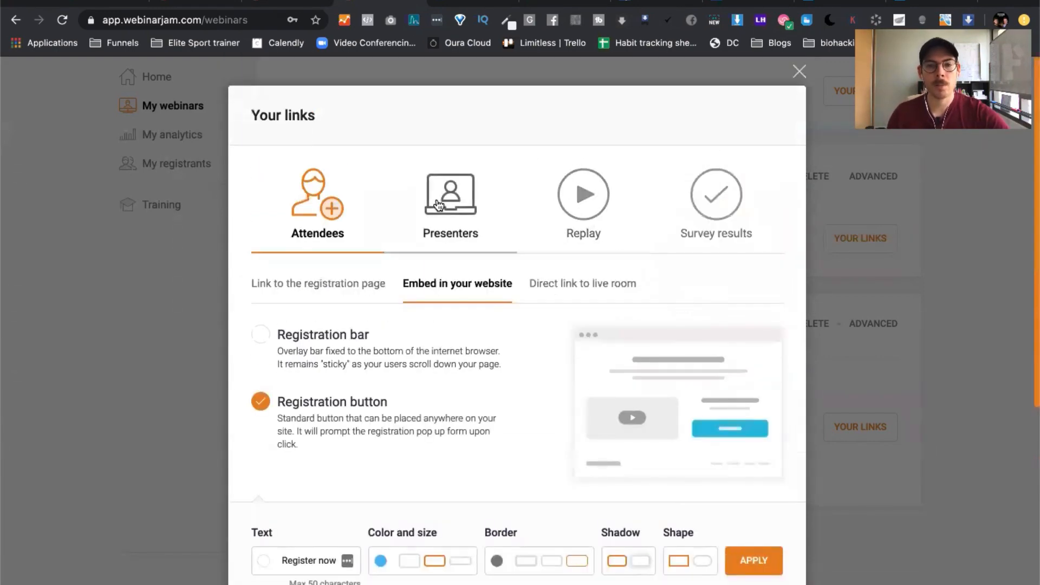
pyautogui.click(799, 71)
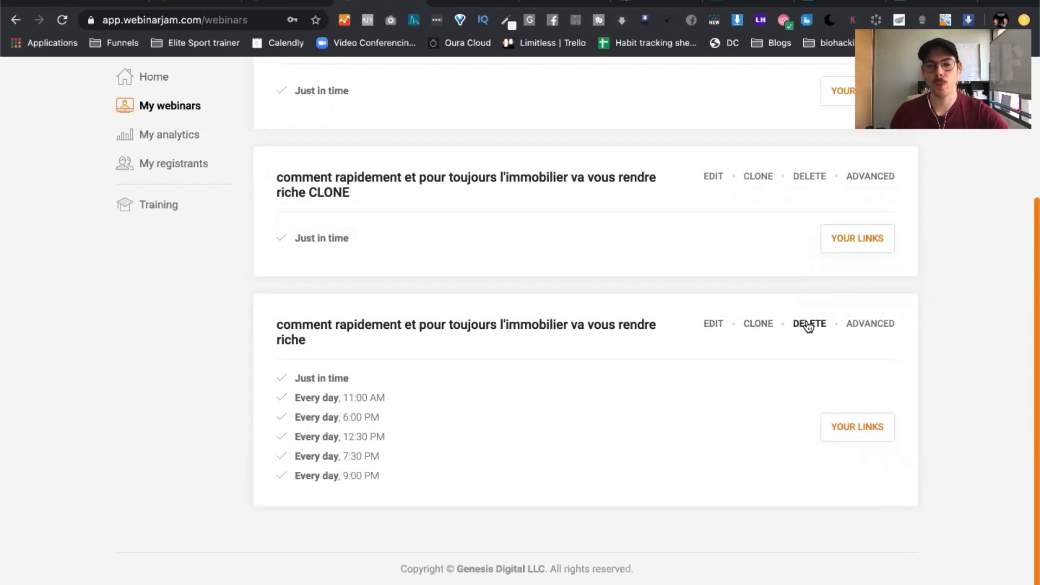
# Step: Look at the goal tracking and API custom integration details in the original webinar's advanced settings, and close the dialog
pyautogui.click(865, 323)
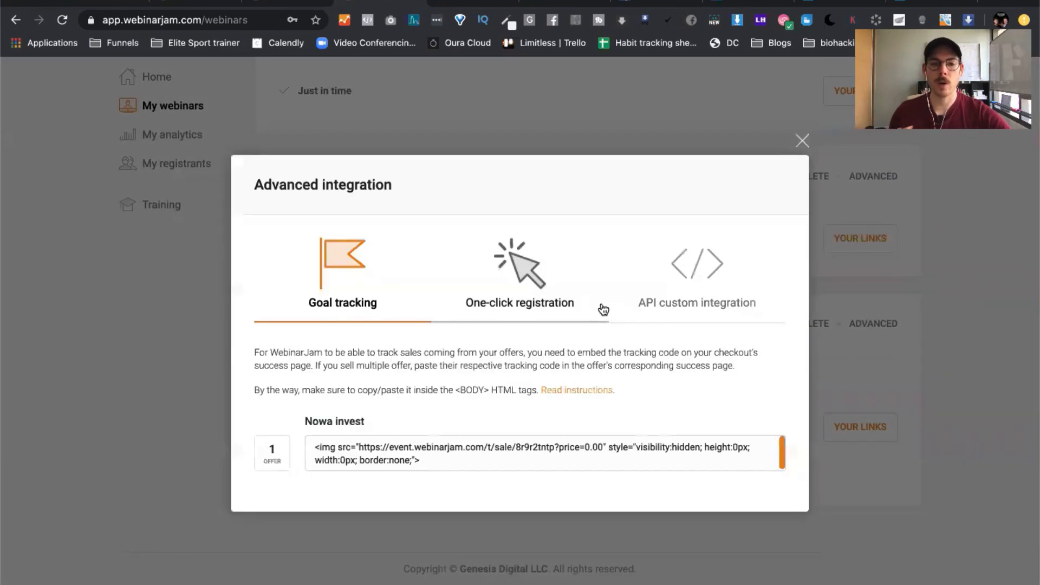
pyautogui.click(692, 257)
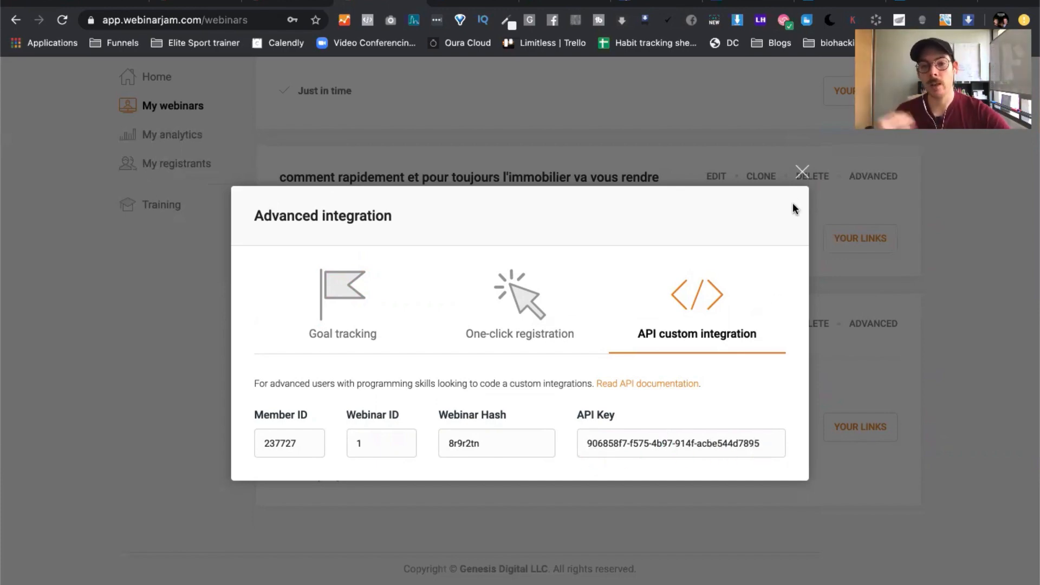
pyautogui.click(803, 172)
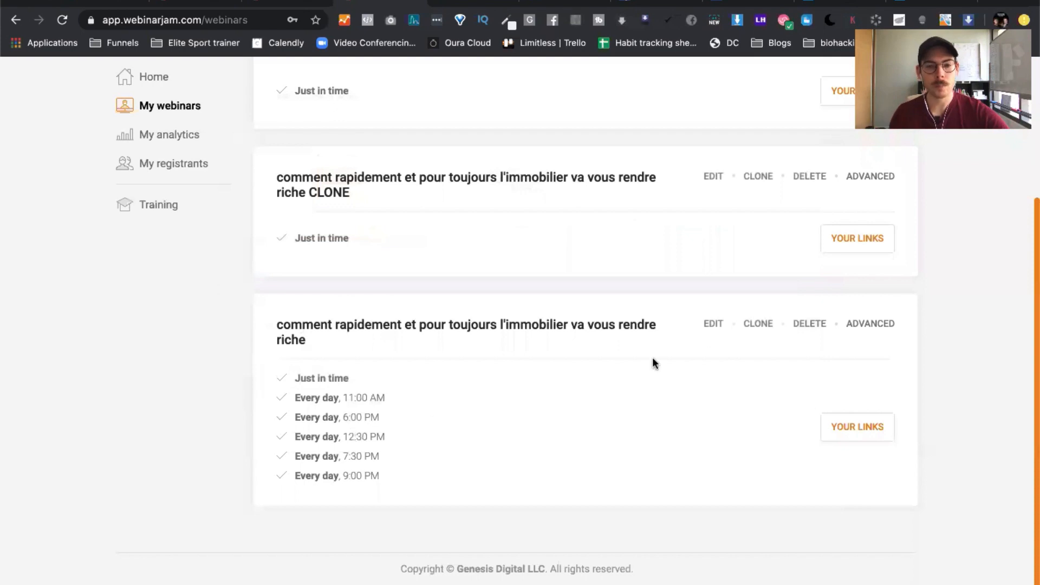
# Step: Display the analytics report for the original "comment rapidement et pour toujours" webinar, covering all sessions and all time
pyautogui.click(155, 138)
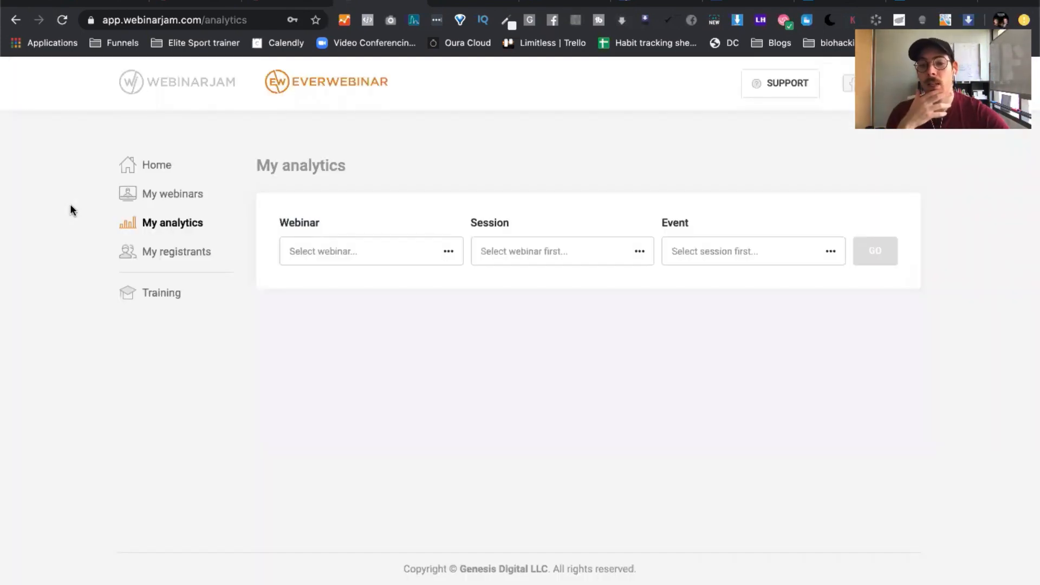
pyautogui.click(447, 252)
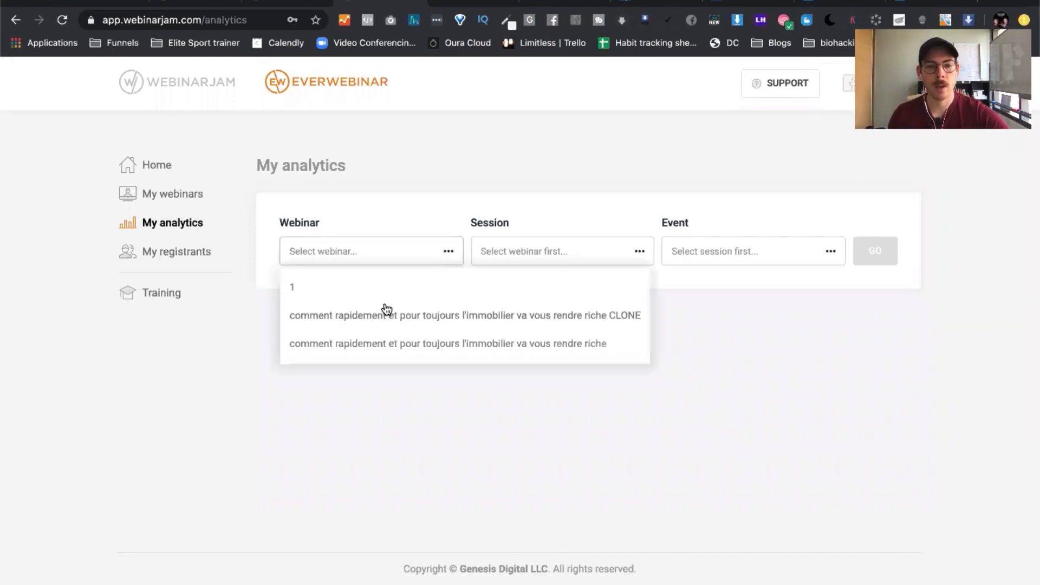
pyautogui.click(378, 337)
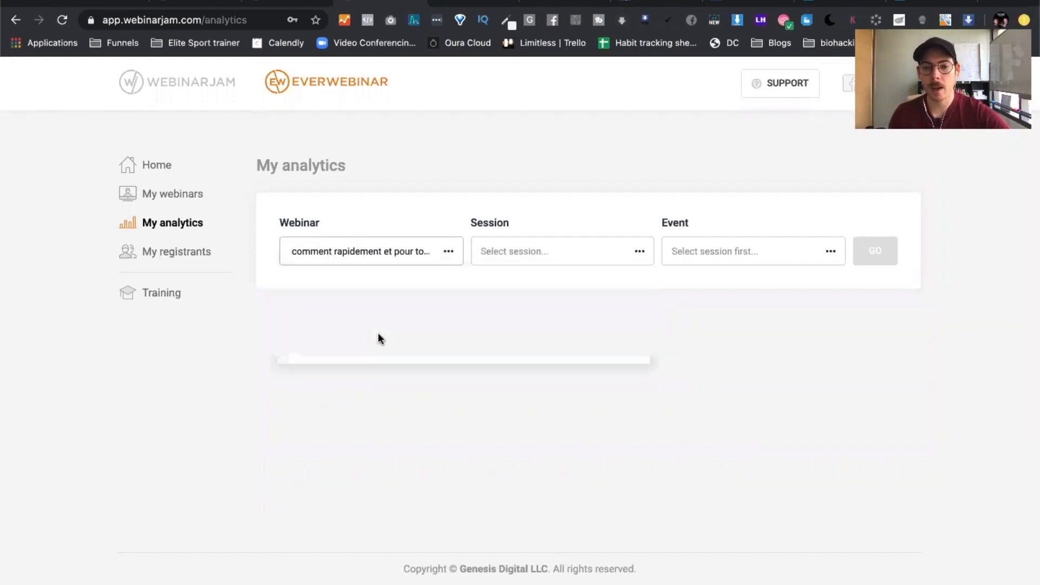
pyautogui.click(577, 264)
pyautogui.click(550, 285)
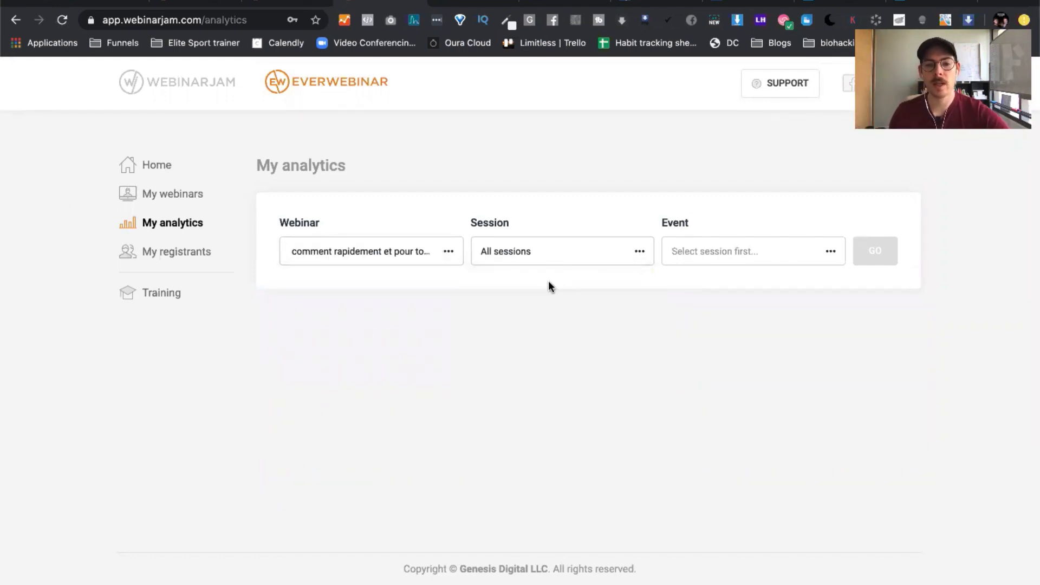
pyautogui.click(594, 251)
pyautogui.scroll(-1, 562, 394)
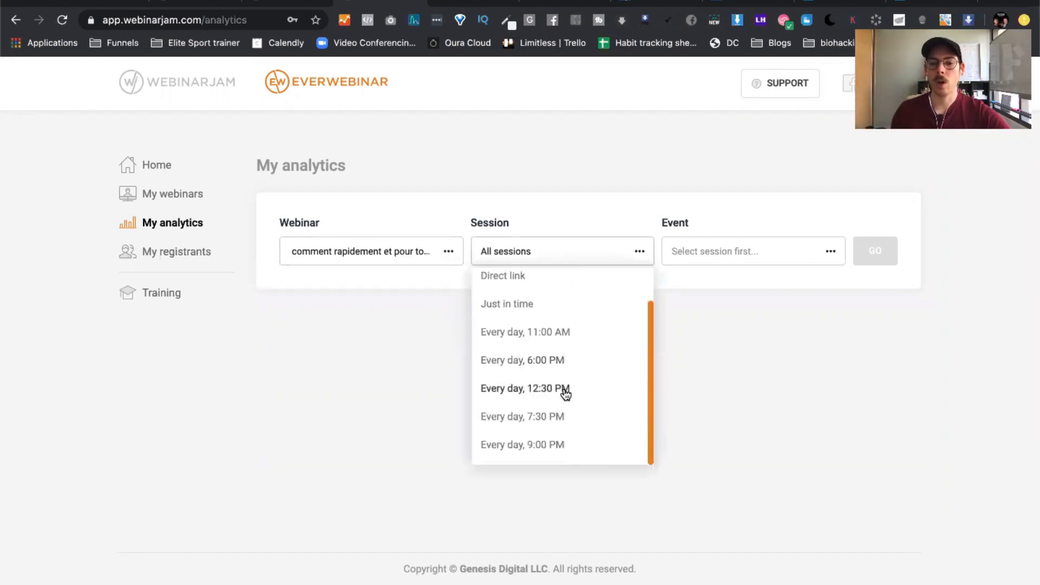
pyautogui.scroll(1, 566, 394)
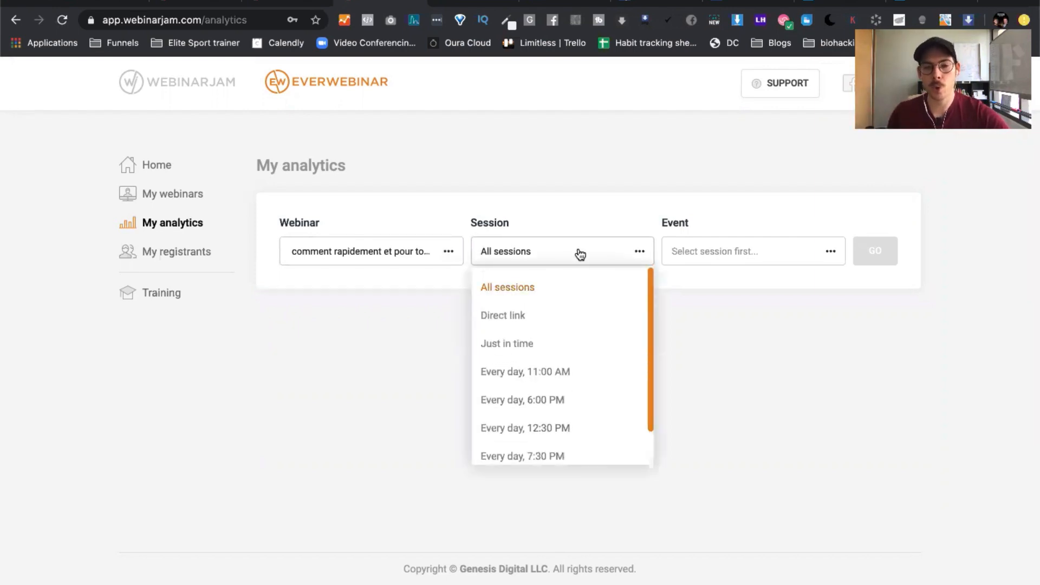
pyautogui.click(789, 239)
pyautogui.click(721, 284)
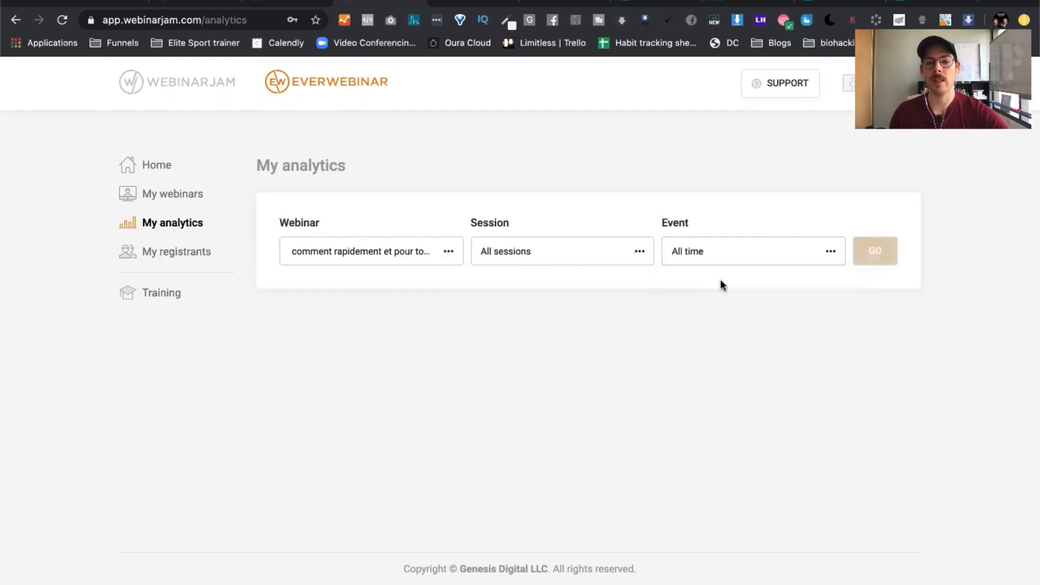
pyautogui.click(867, 249)
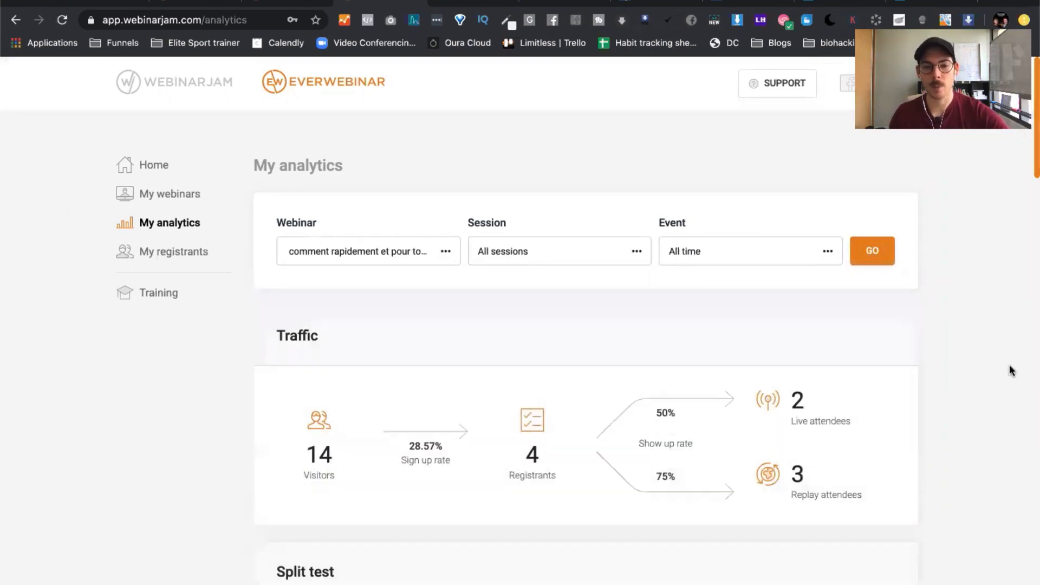
pyautogui.scroll(-3, 1009, 370)
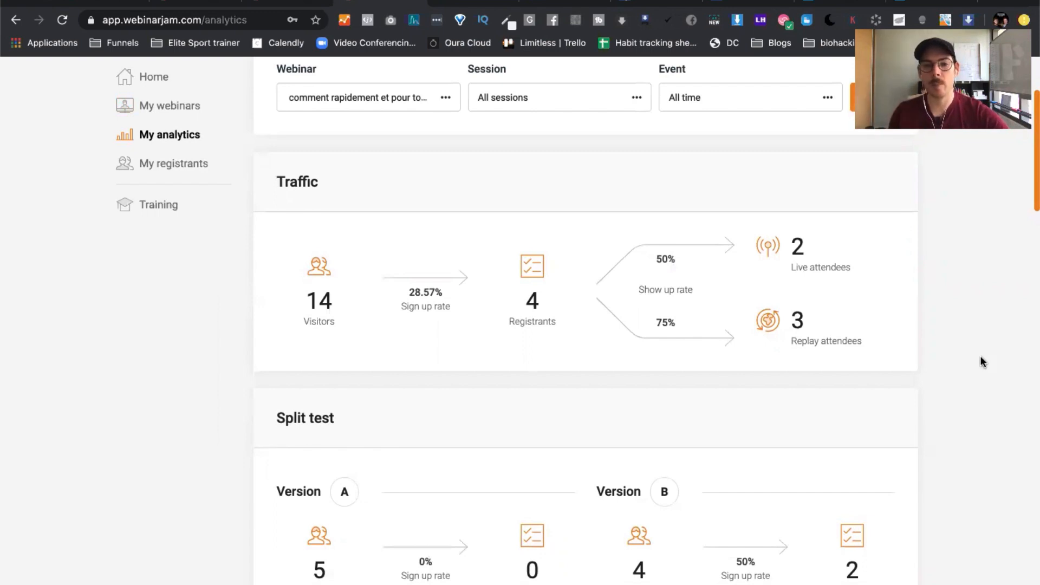
# Step: Examine the traffic report's visitors, sign-up rate, registrants and attendee figures for the original webinar
pyautogui.scroll(-1, 197, 344)
pyautogui.moveTo(408, 236); pyautogui.dragTo(450, 234)
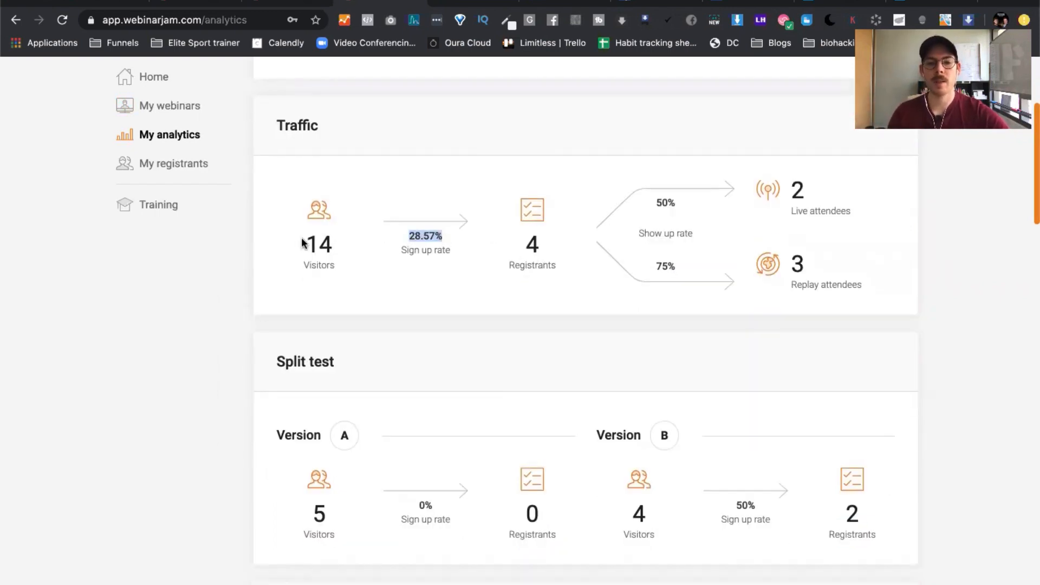
pyautogui.moveTo(303, 243); pyautogui.dragTo(336, 244)
pyautogui.moveTo(522, 247); pyautogui.dragTo(563, 251)
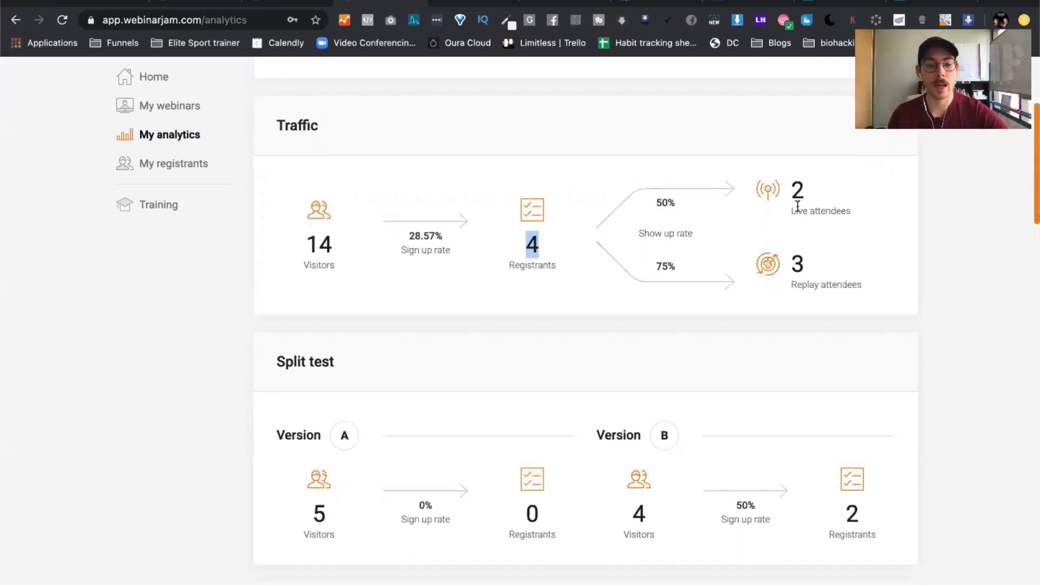
# Step: Compare the visitors and registrants of versions A and B in the split test report
pyautogui.scroll(-5, 466, 282)
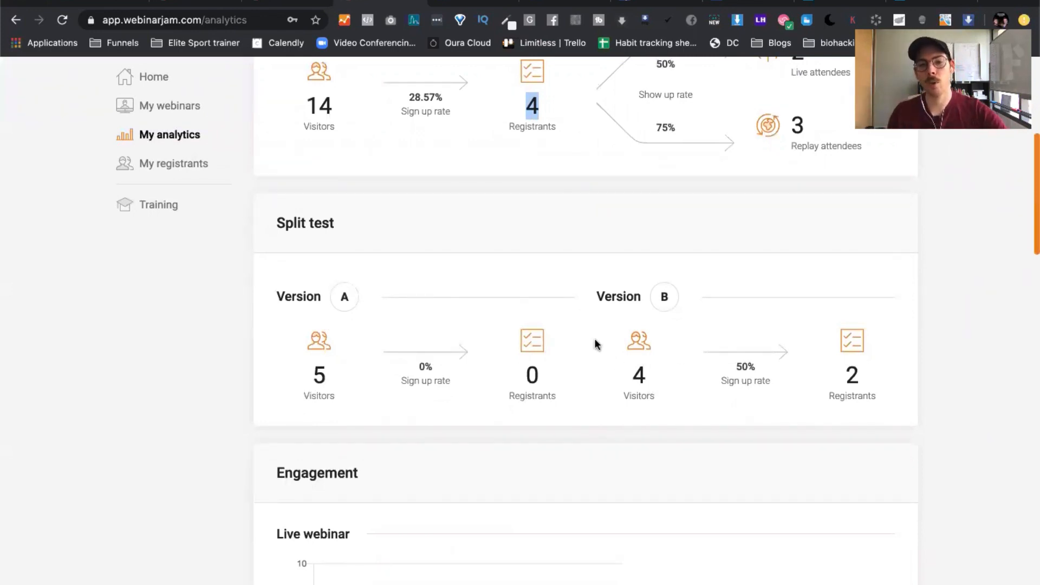
pyautogui.moveTo(631, 373); pyautogui.dragTo(698, 355)
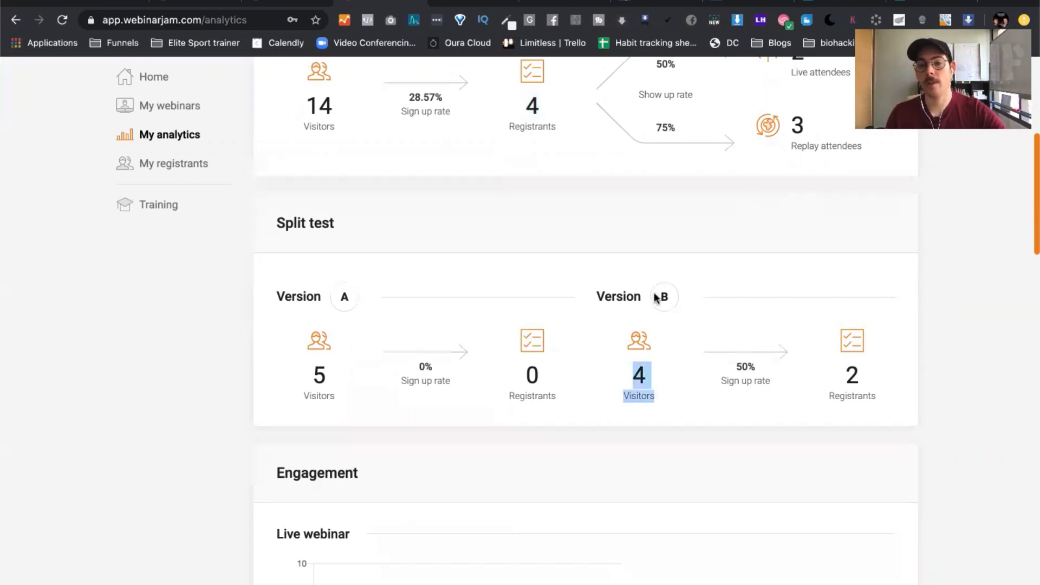
pyautogui.moveTo(657, 294); pyautogui.dragTo(680, 295)
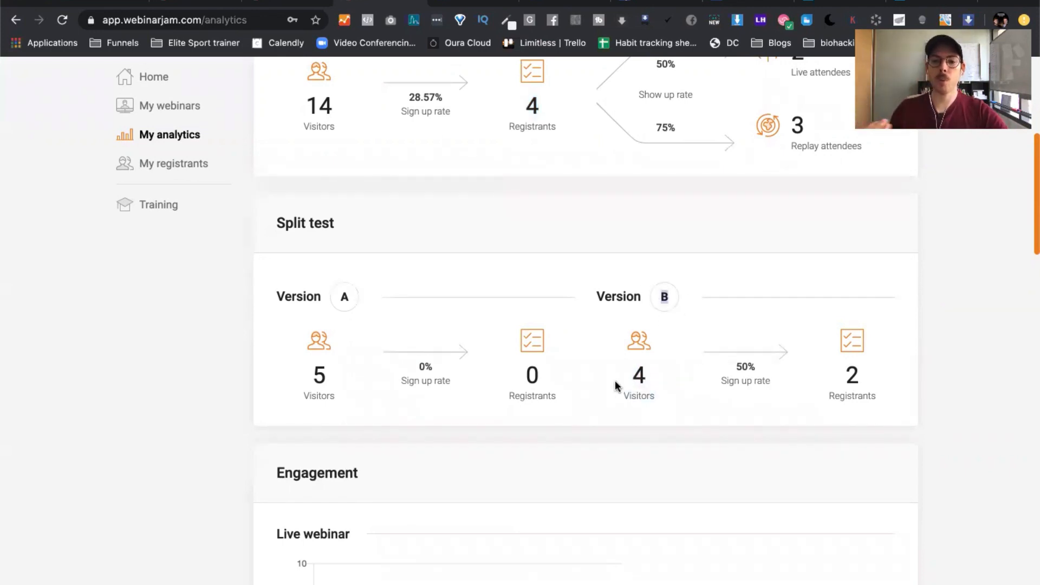
pyautogui.moveTo(617, 385); pyautogui.dragTo(649, 381)
pyautogui.click(855, 370)
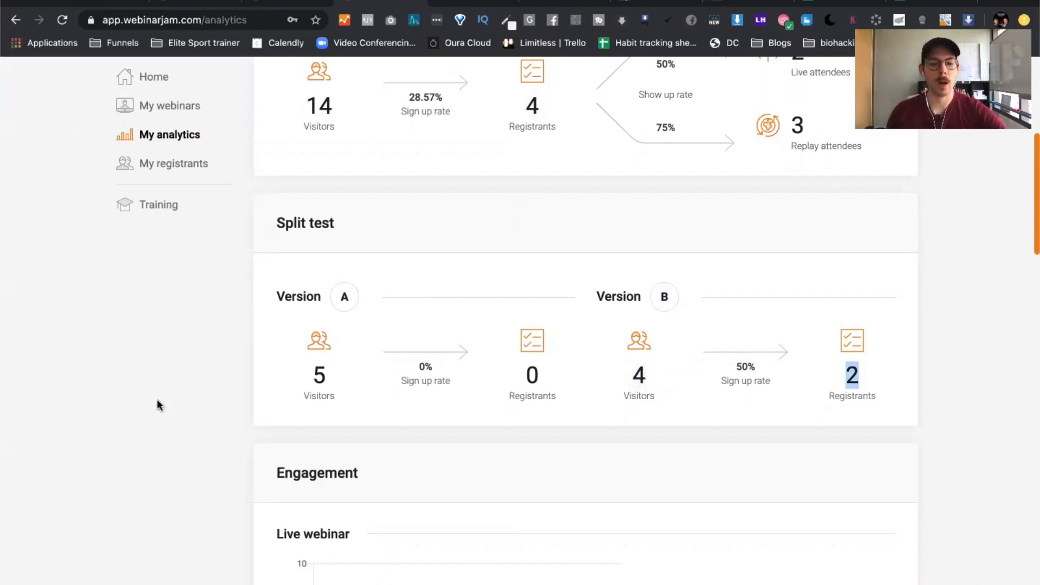
# Step: Examine the engagement report's attendance graphs and viewing statistics for the live webinar and the replay
pyautogui.scroll(-5, 157, 399)
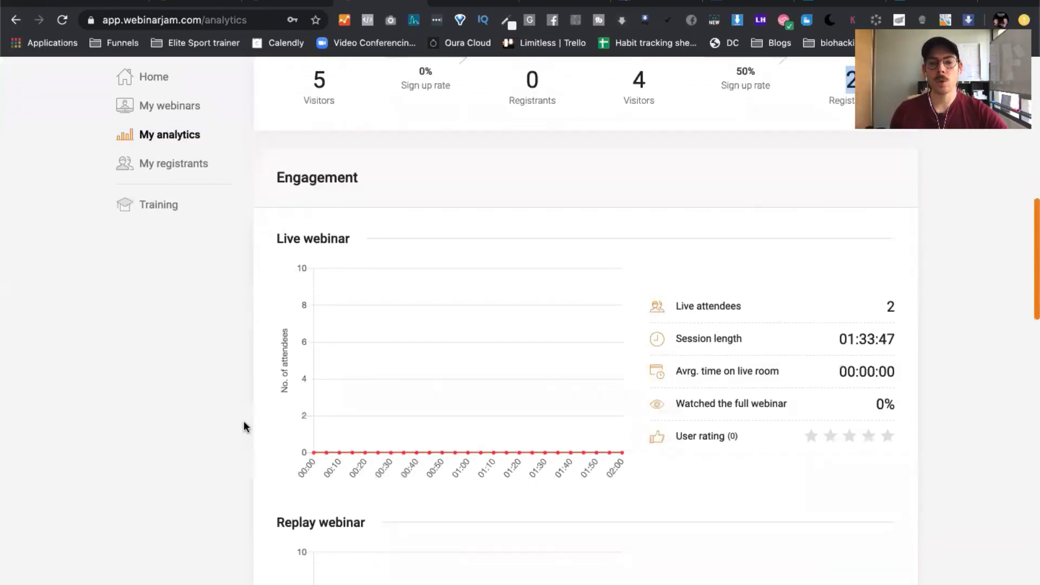
pyautogui.scroll(-1, 244, 422)
pyautogui.scroll(-1, 243, 426)
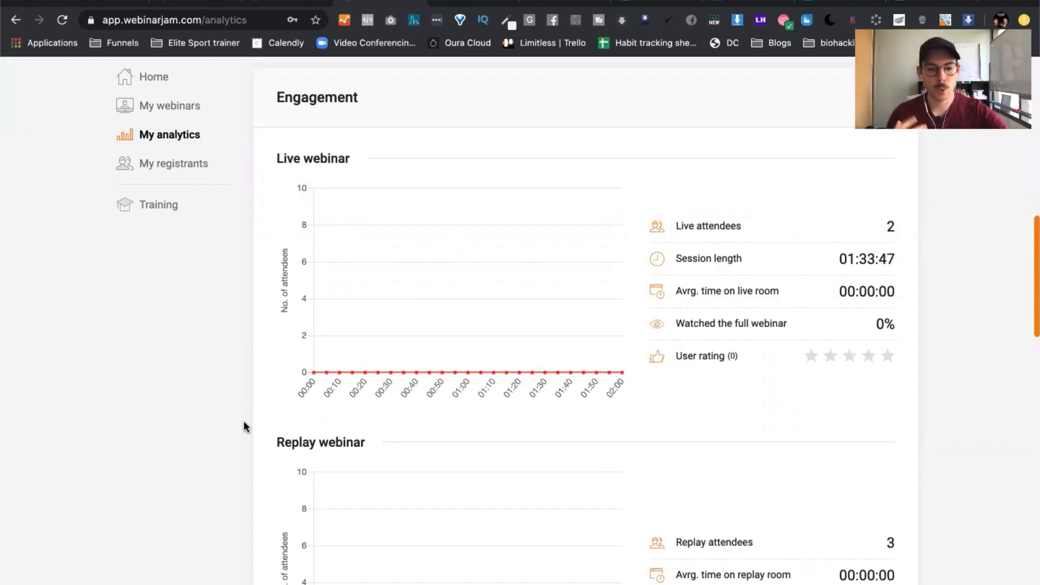
pyautogui.scroll(-2, 245, 426)
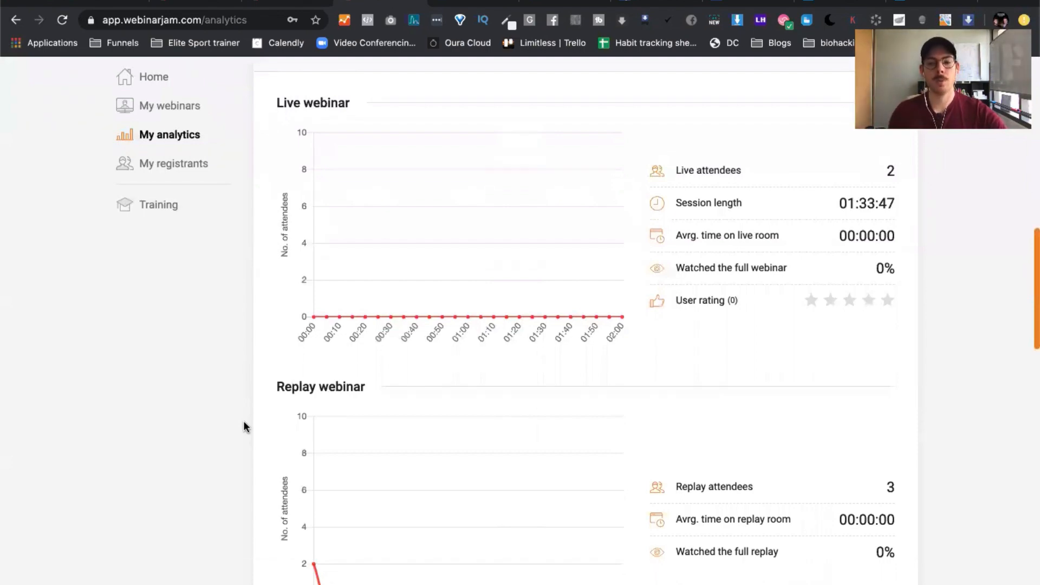
pyautogui.scroll(-10, 245, 427)
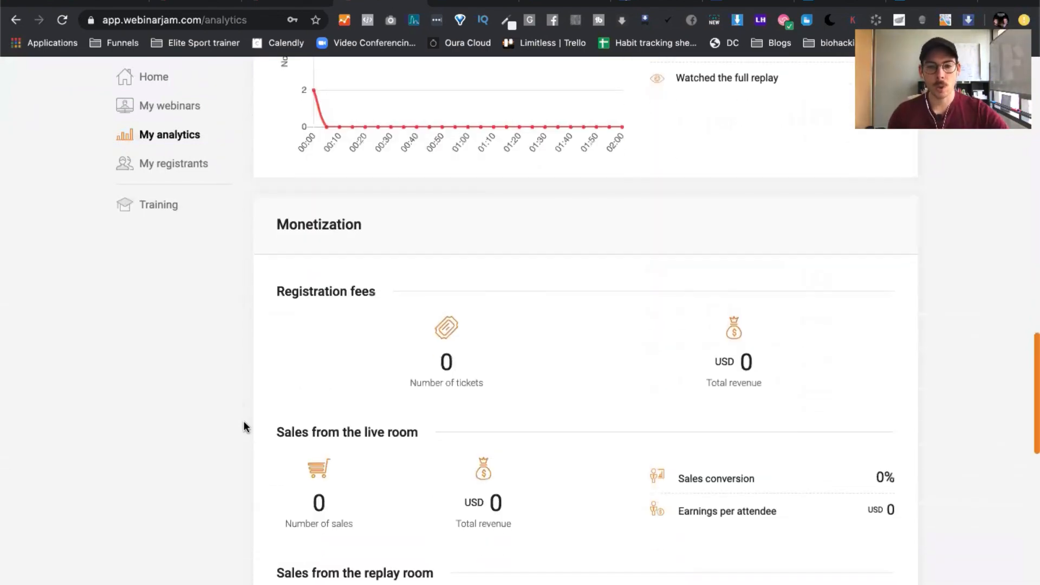
pyautogui.scroll(7, 243, 420)
# Step: Review the monetization figures and the sent, open and click statistics of the pre-webinar and post-webinar notifications
pyautogui.scroll(-10, 242, 421)
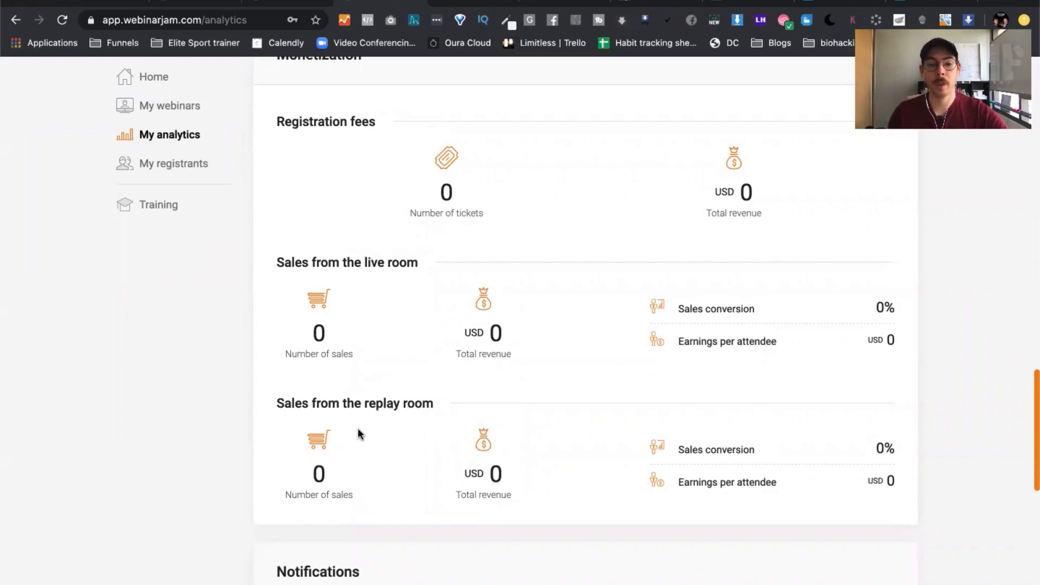
pyautogui.scroll(-5, 142, 415)
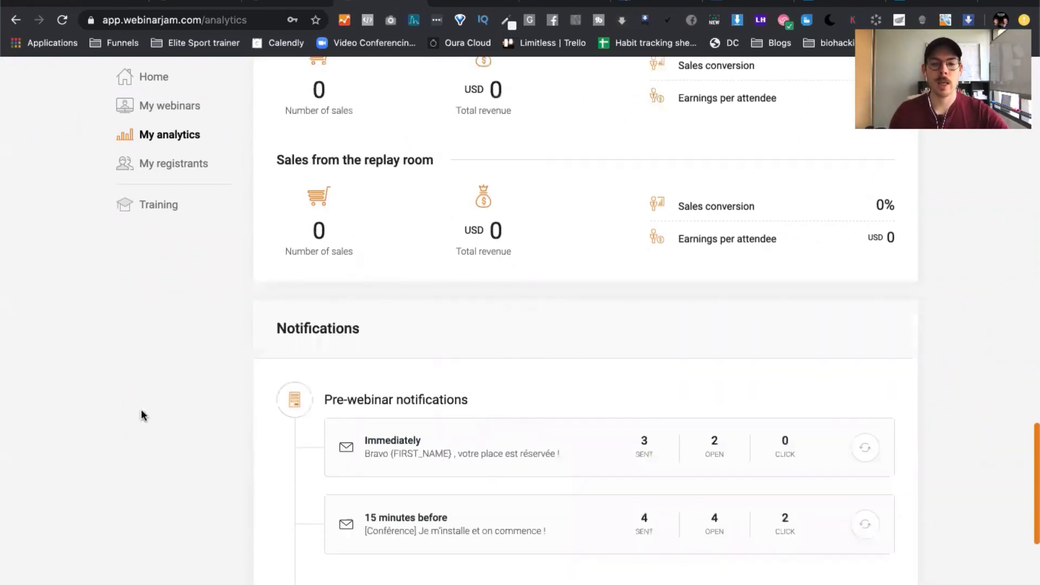
pyautogui.scroll(-4, 143, 414)
pyautogui.scroll(-2, 408, 230)
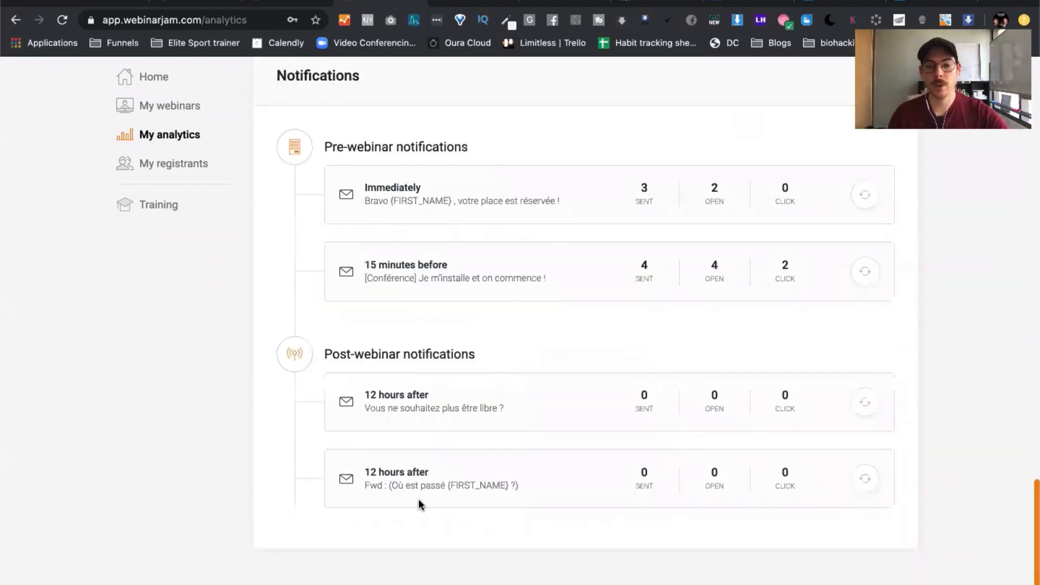
pyautogui.scroll(-2, 520, 476)
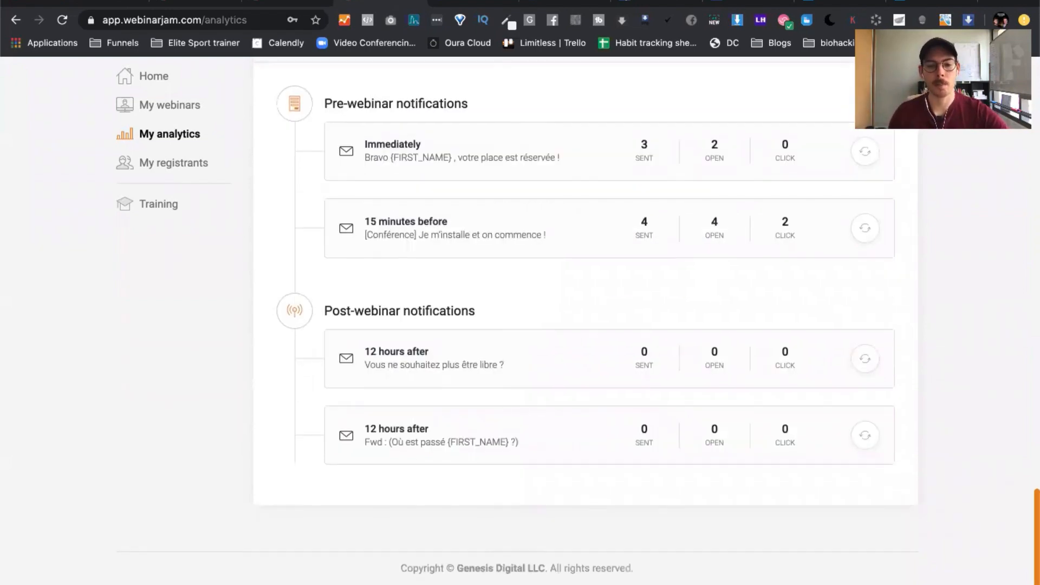
# Step: Return to the account home page and access EverWebinar
pyautogui.scroll(15, 163, 459)
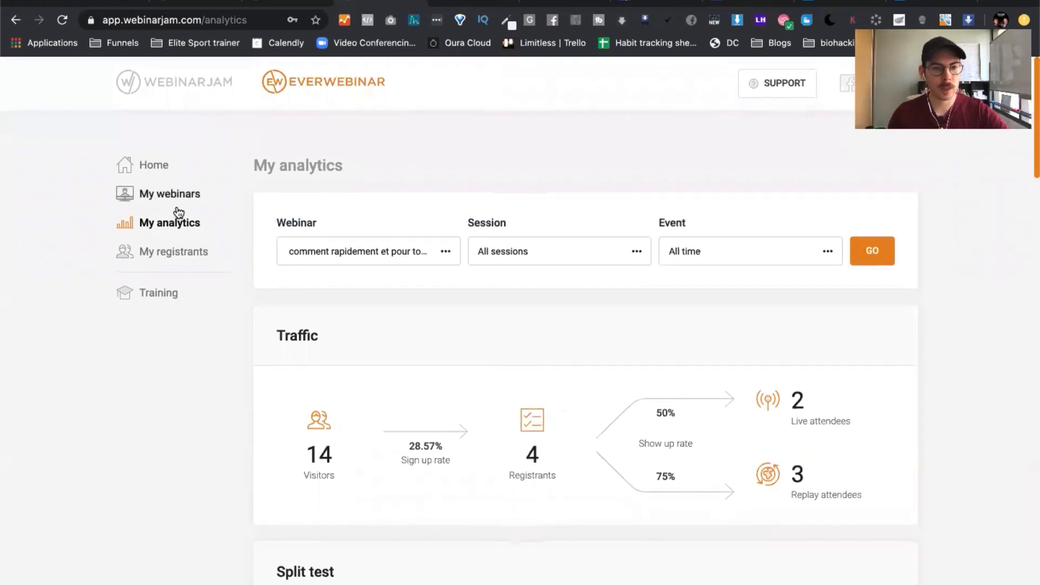
pyautogui.click(155, 172)
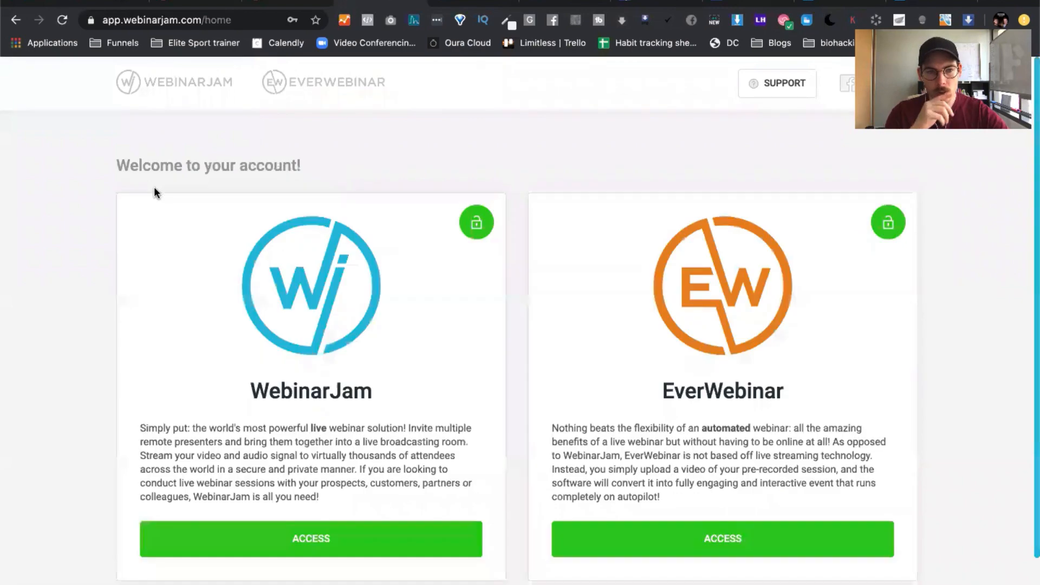
pyautogui.click(708, 538)
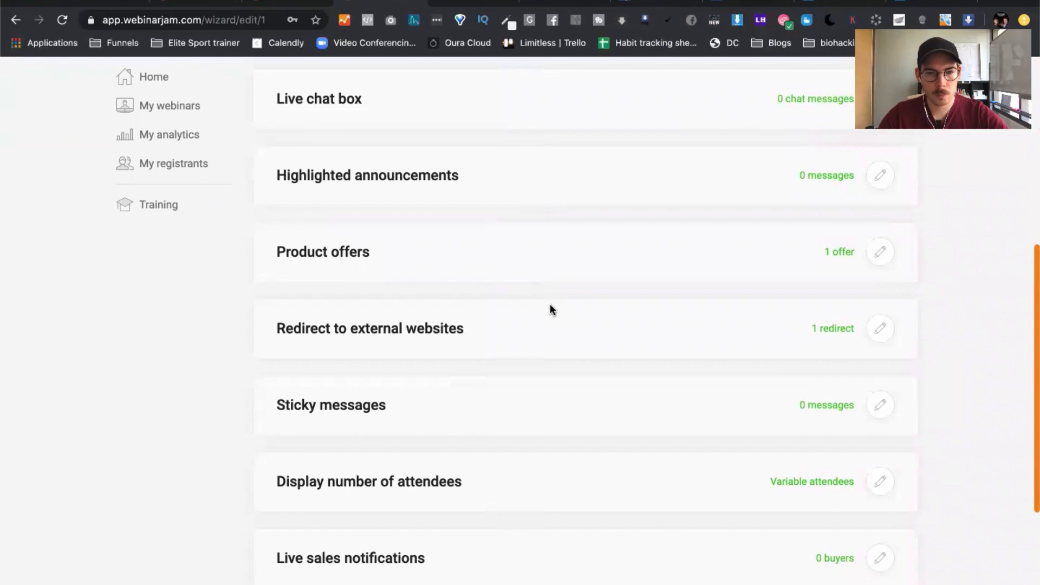
# Step: Open the webinar's settings for displaying the number of attendees and examine the dynamic attendees option
pyautogui.scroll(-2, 550, 306)
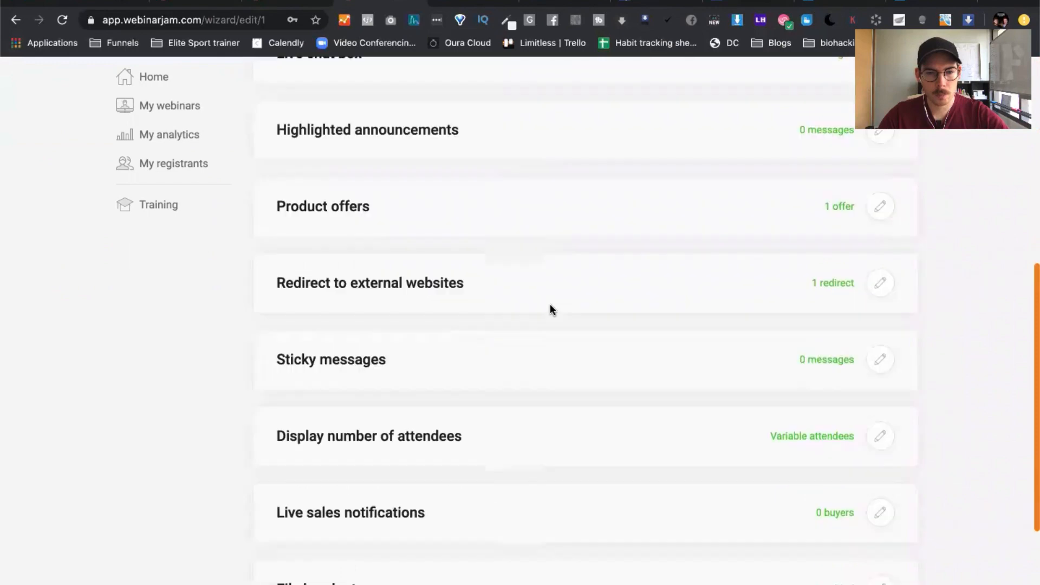
pyautogui.scroll(-3, 550, 306)
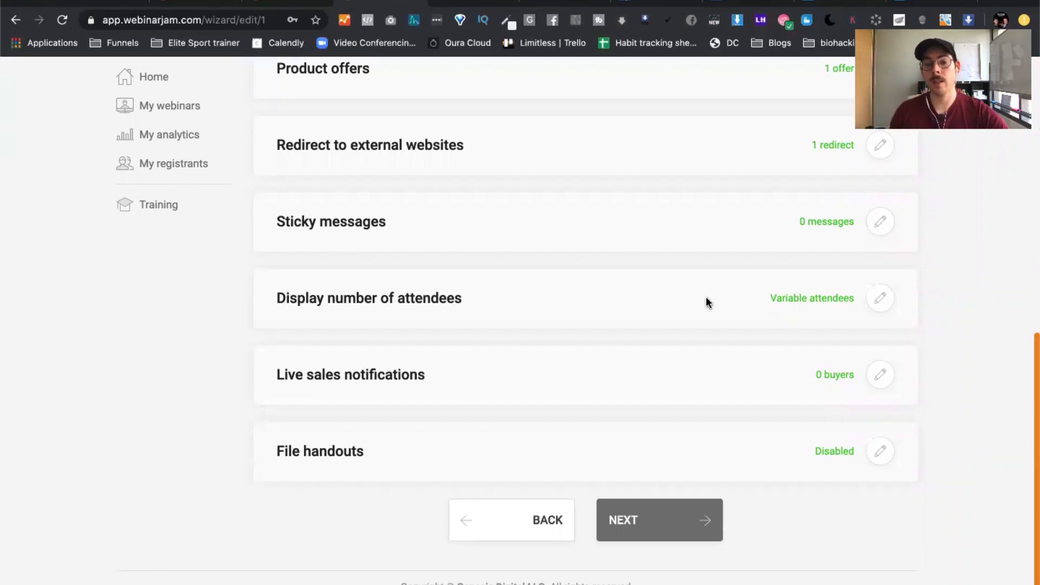
pyautogui.click(874, 299)
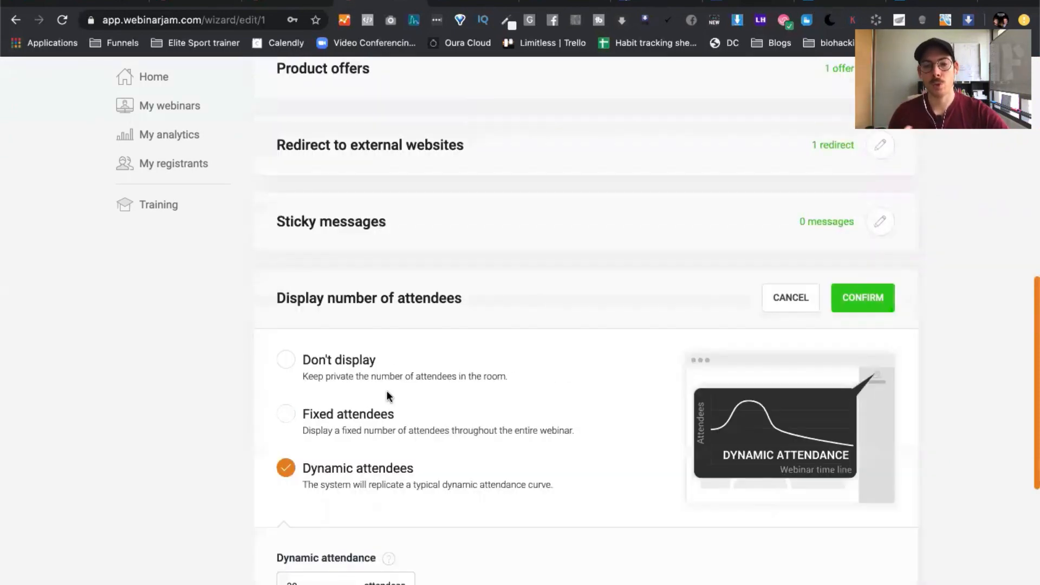
pyautogui.scroll(-1, 196, 349)
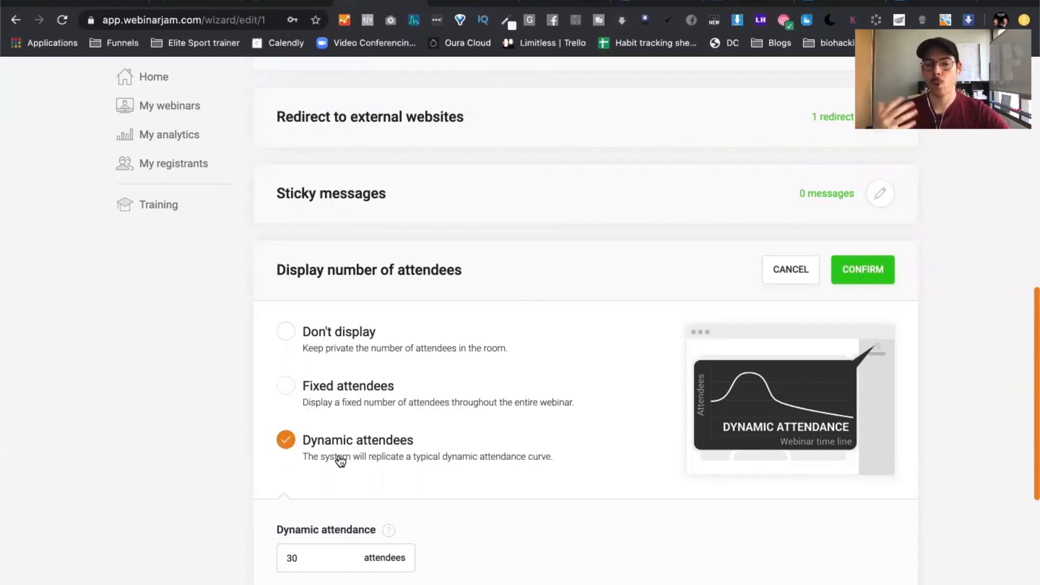
pyautogui.scroll(-3, 340, 461)
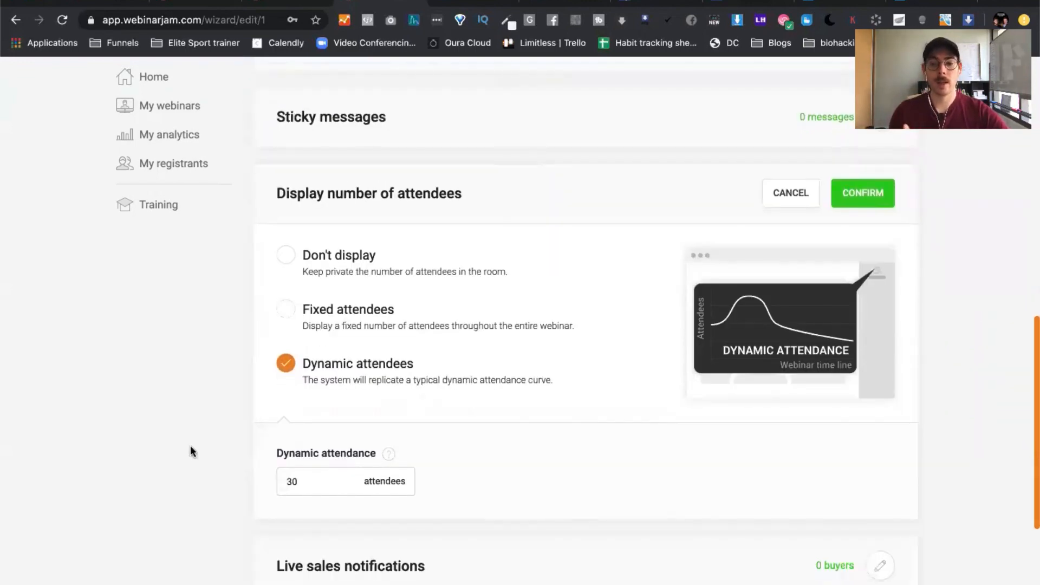